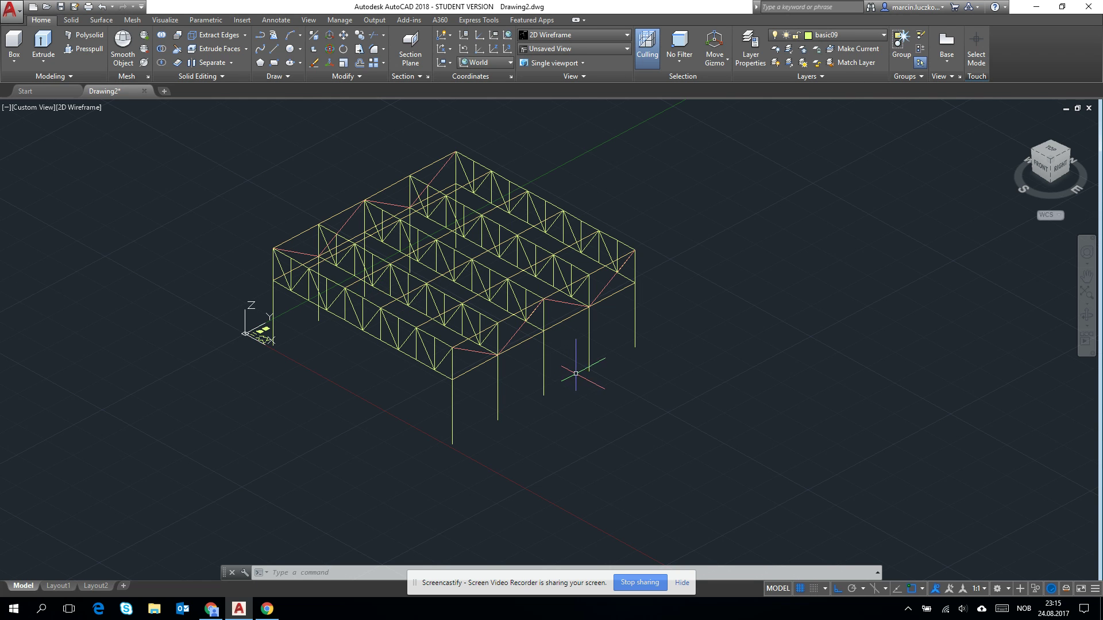
pyautogui.moveTo(577, 369); pyautogui.dragTo(449, 322, button='middle')
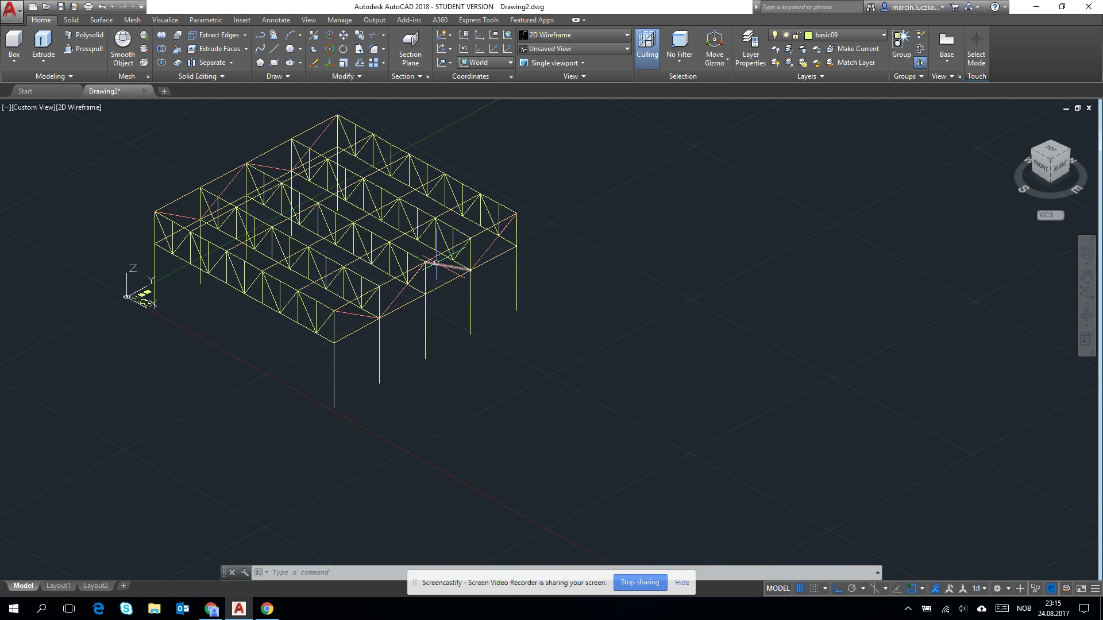
pyautogui.moveTo(561, 298); pyautogui.dragTo(352, 287, button='middle')
pyautogui.scroll(4, 456, 345)
pyautogui.scroll(2, 339, 313)
pyautogui.moveTo(328, 335); pyautogui.dragTo(428, 320, button='middle')
pyautogui.write('l')
pyautogui.press('Return')
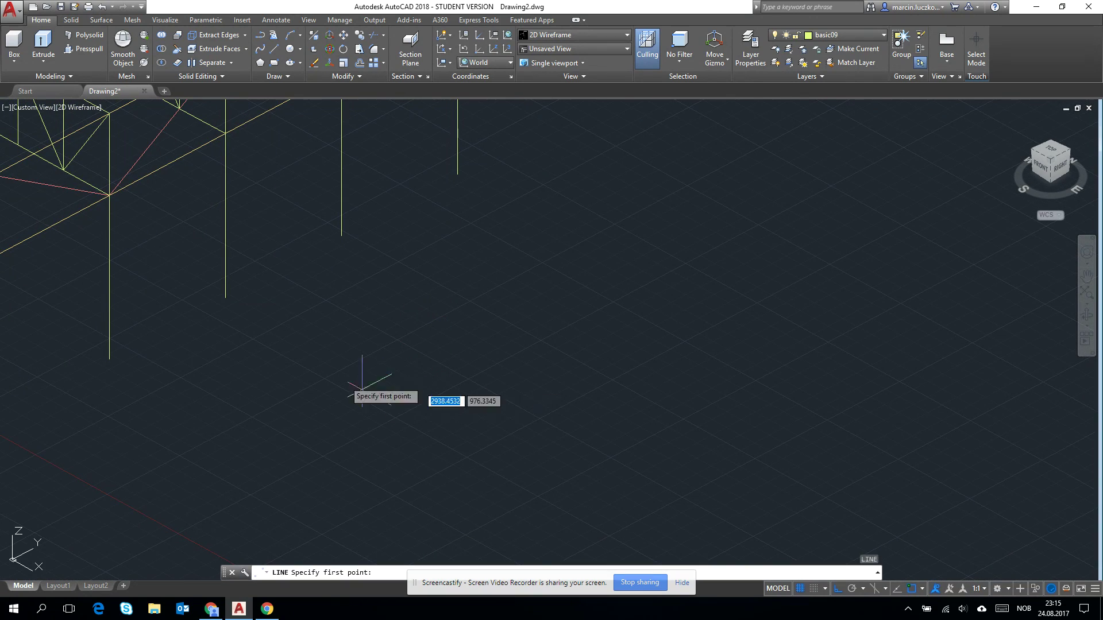
pyautogui.scroll(2, 232, 391)
pyautogui.click(265, 384)
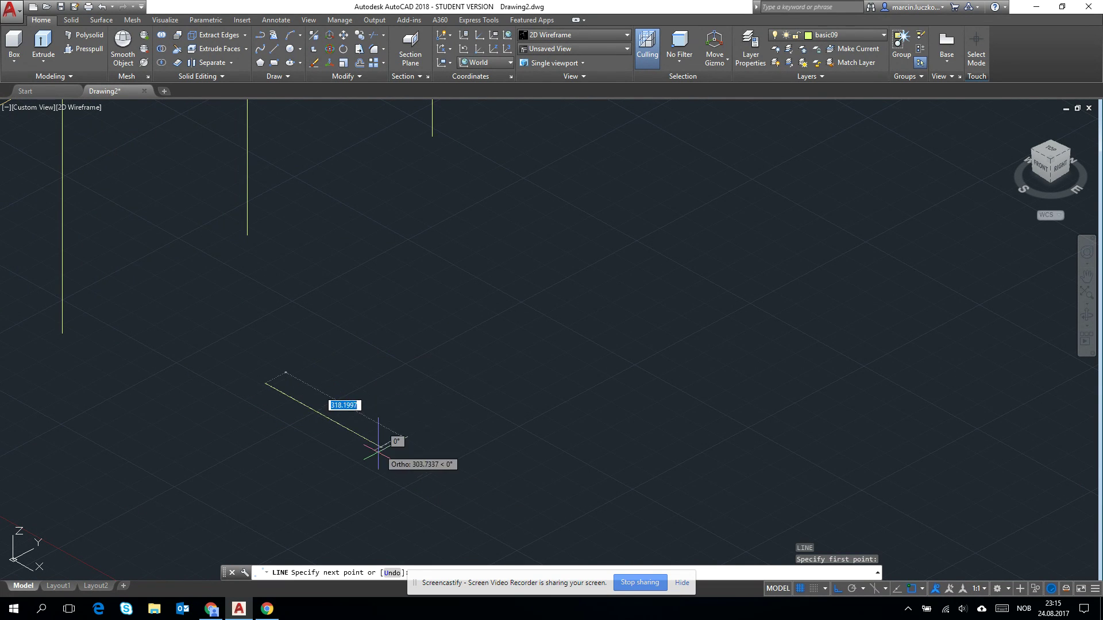
pyautogui.press('Escape')
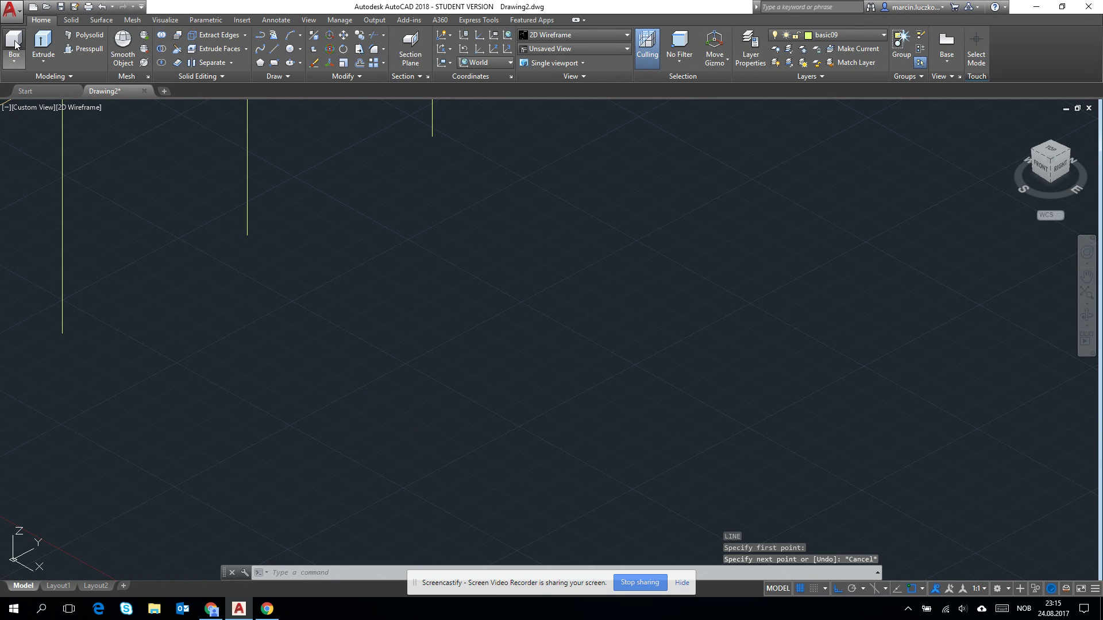
# - Create a freehand solid box with a square base beside the frame structure's columns
pyautogui.click(14, 43)
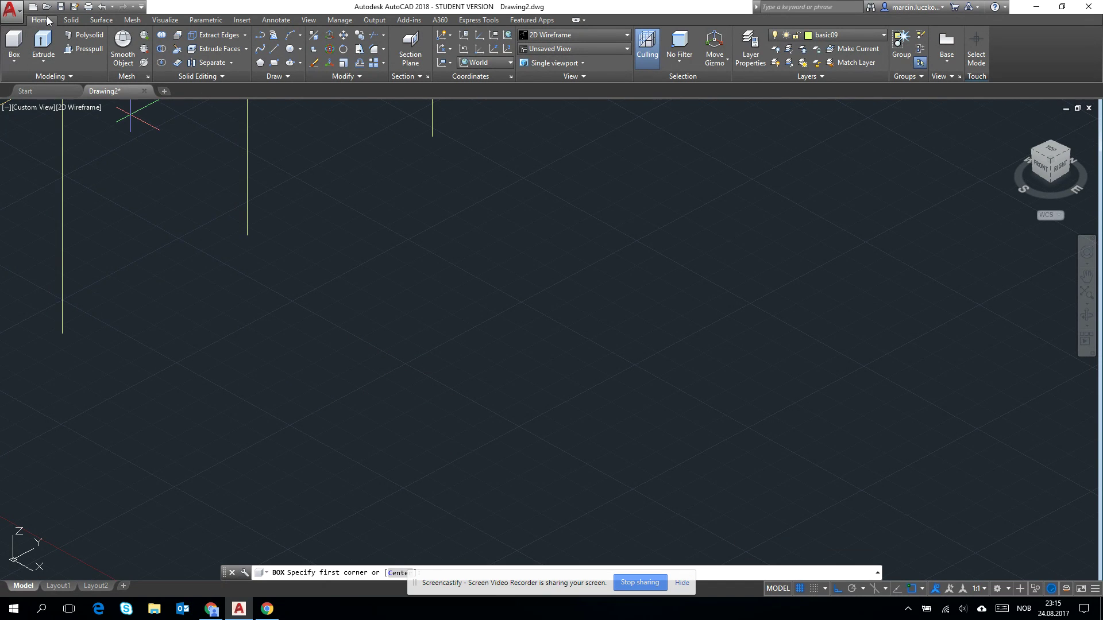
pyautogui.click(274, 361)
pyautogui.click(494, 362)
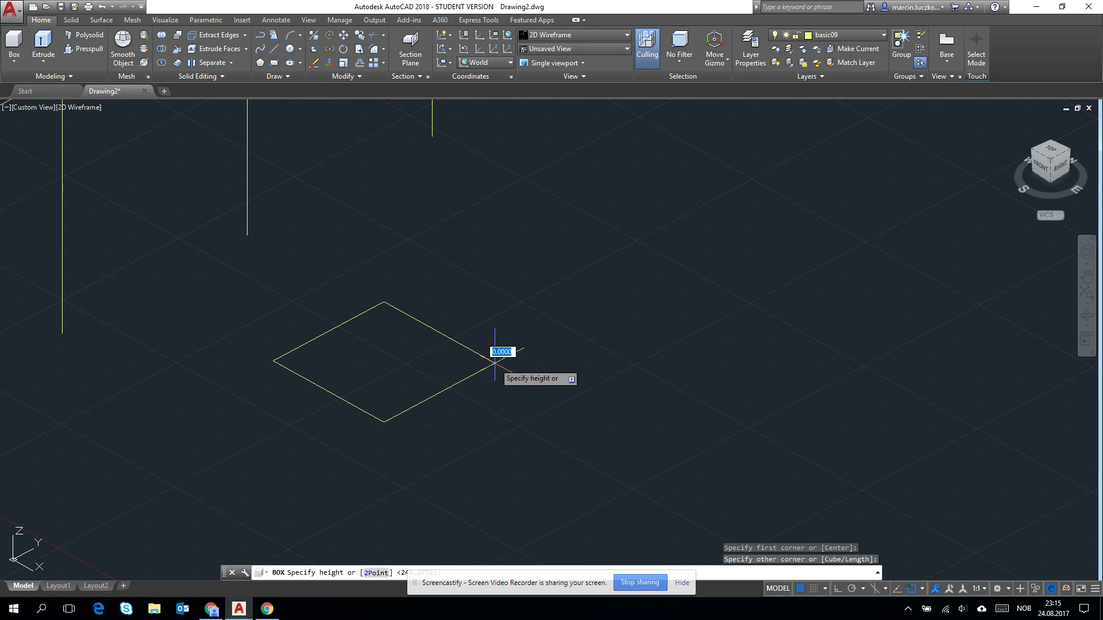
pyautogui.click(468, 251)
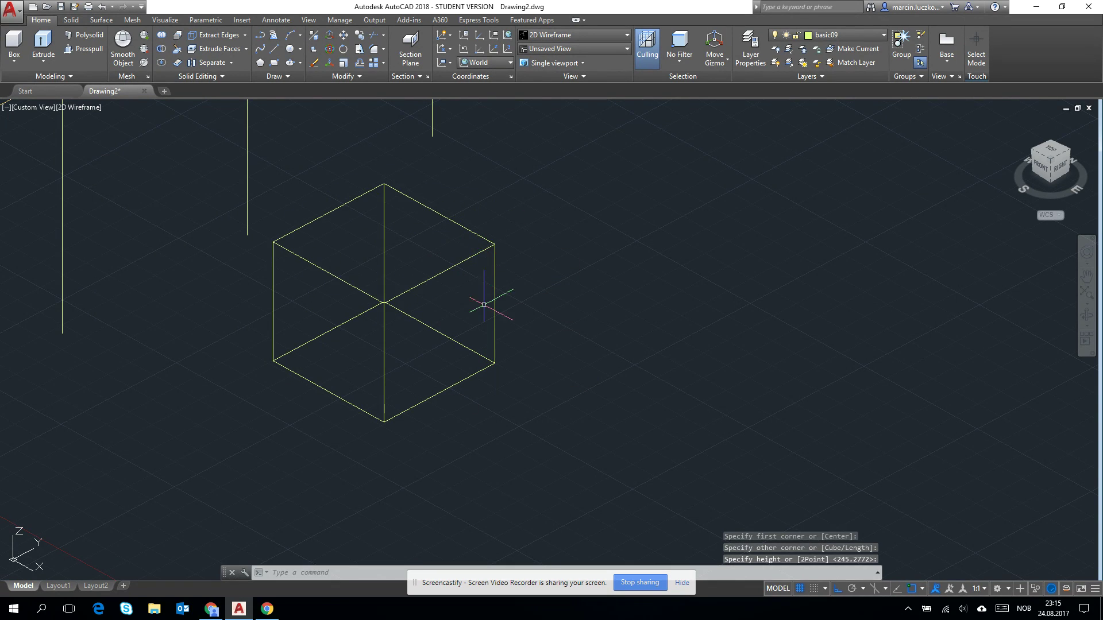
# - Move the box along the X direction, well away from the frame structure
pyautogui.keyDown('shift'); pyautogui.moveTo(485, 303); pyautogui.dragTo(554, 313, button='middle'); pyautogui.keyUp('shift')
pyautogui.scroll(-6, 449, 331)
pyautogui.click(448, 331)
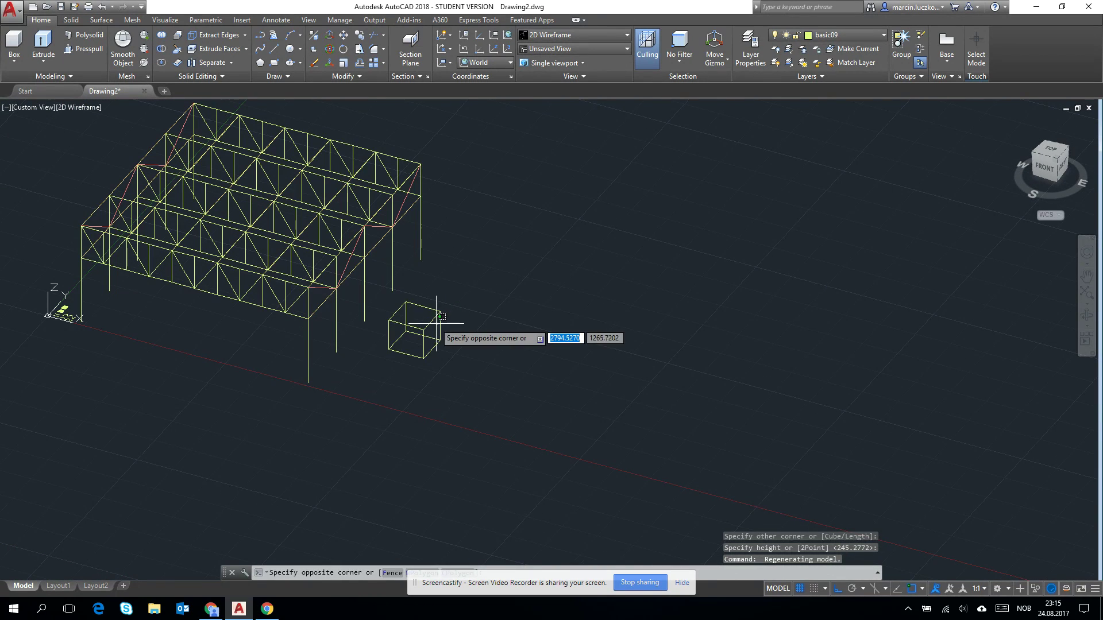
pyautogui.click(385, 275)
pyautogui.moveTo(436, 313); pyautogui.dragTo(915, 325)
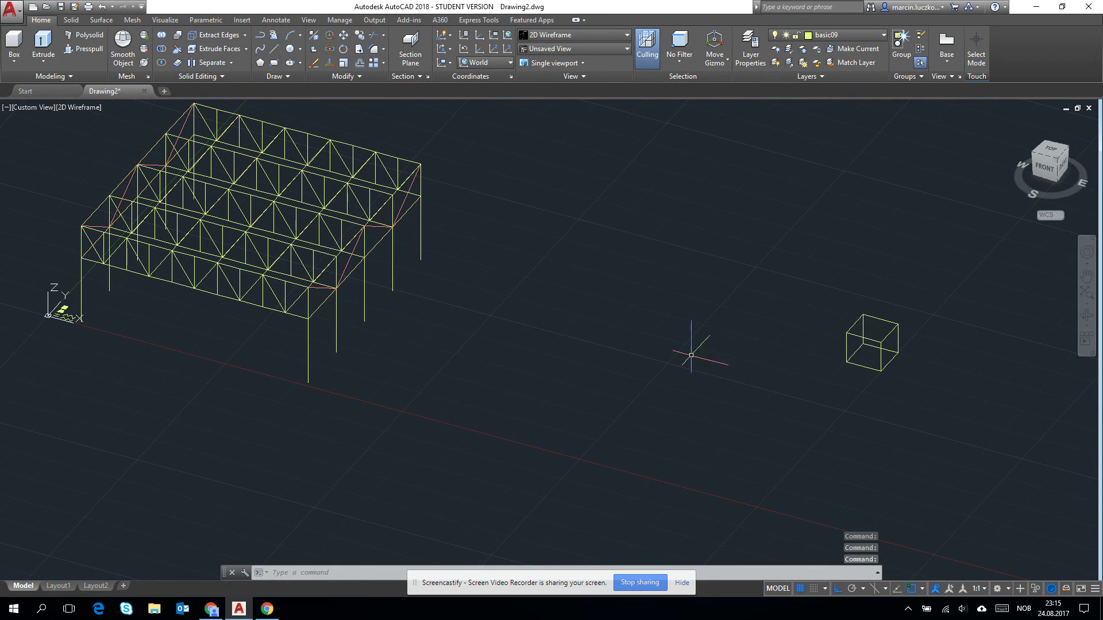
# - Stretch the box's top face upward to a little more than twice its height
pyautogui.moveTo(689, 350); pyautogui.dragTo(420, 331, button='middle')
pyautogui.scroll(4, 336, 345)
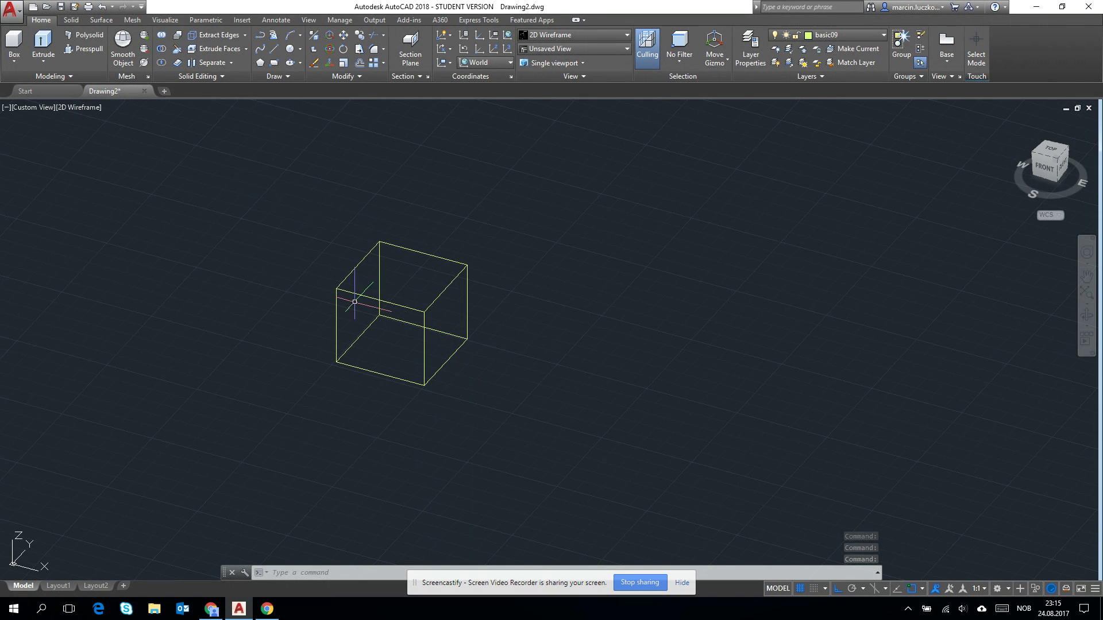
pyautogui.moveTo(430, 296); pyautogui.dragTo(390, 242)
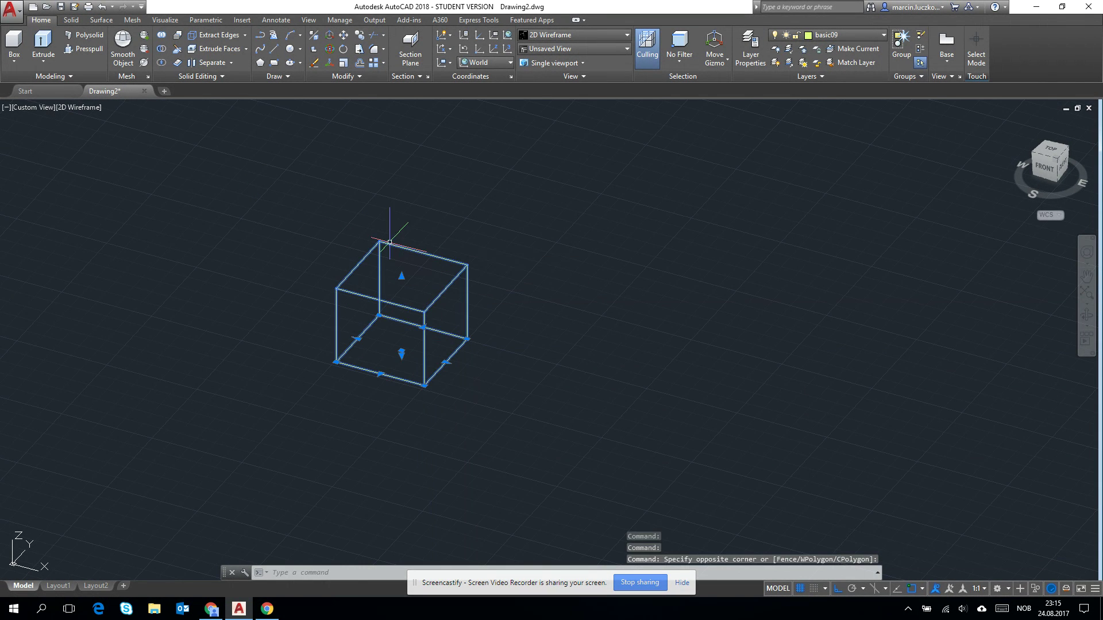
pyautogui.click(402, 277)
pyautogui.click(409, 172)
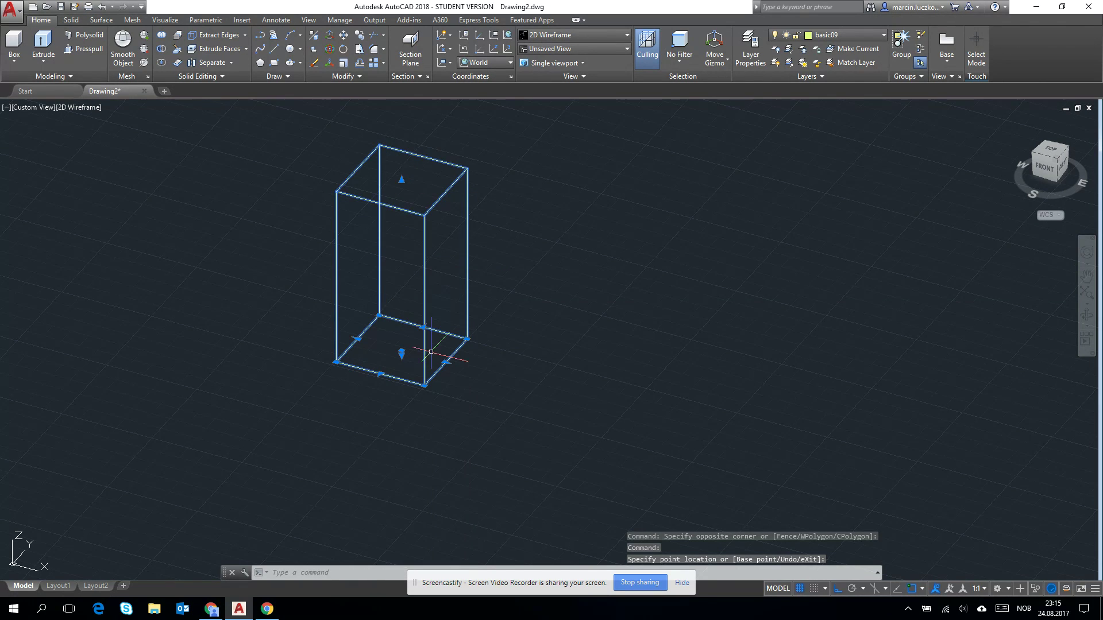
# - Resize the box's base by shifting its side, front and back faces until it forms a narrow, tall block
pyautogui.click(554, 394)
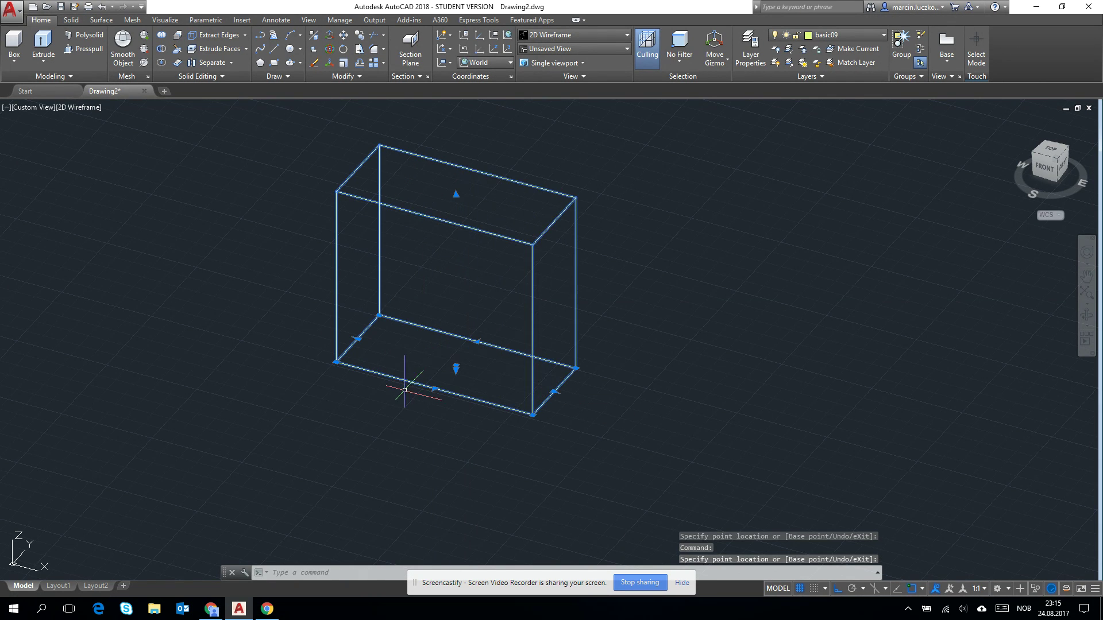
pyautogui.click(380, 472)
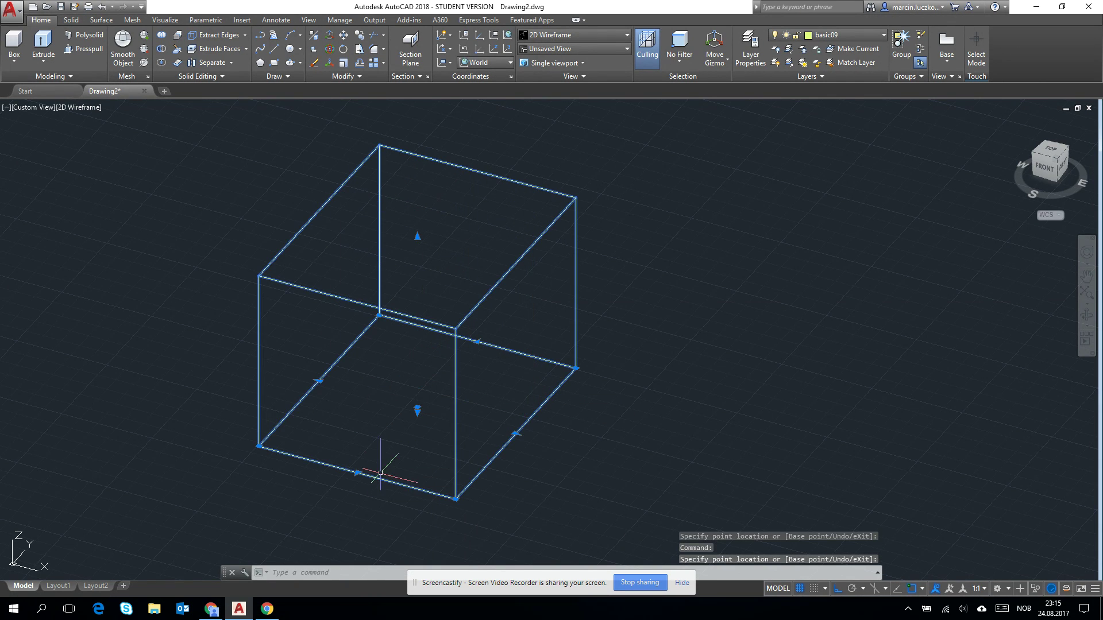
pyautogui.click(479, 341)
pyautogui.click(435, 415)
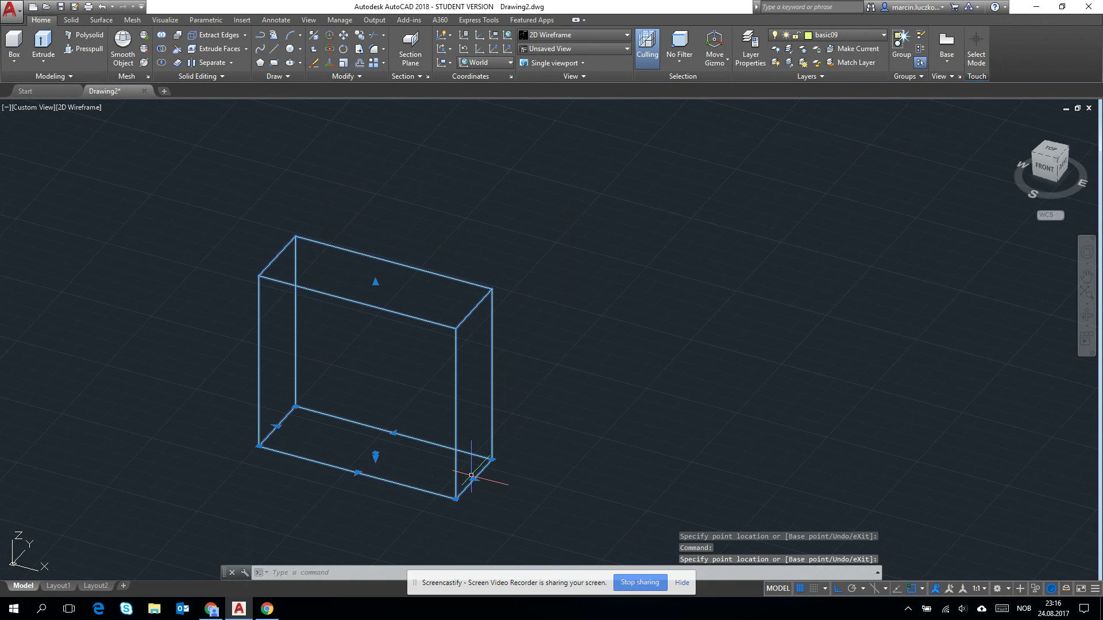
pyautogui.click(422, 450)
pyautogui.press('Escape')
# - Draw a line about 460 units long in the negative Y direction on the ground beside the block
pyautogui.moveTo(431, 402); pyautogui.dragTo(408, 367, button='middle')
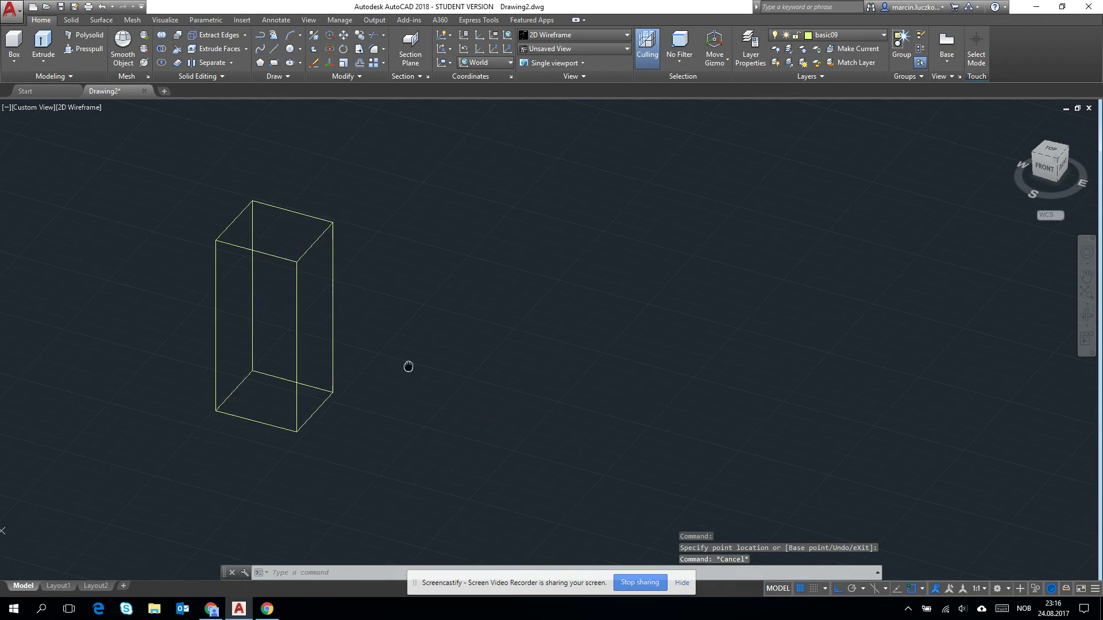
pyautogui.scroll(-2, 297, 339)
pyautogui.moveTo(233, 192); pyautogui.dragTo(235, 227, button='middle')
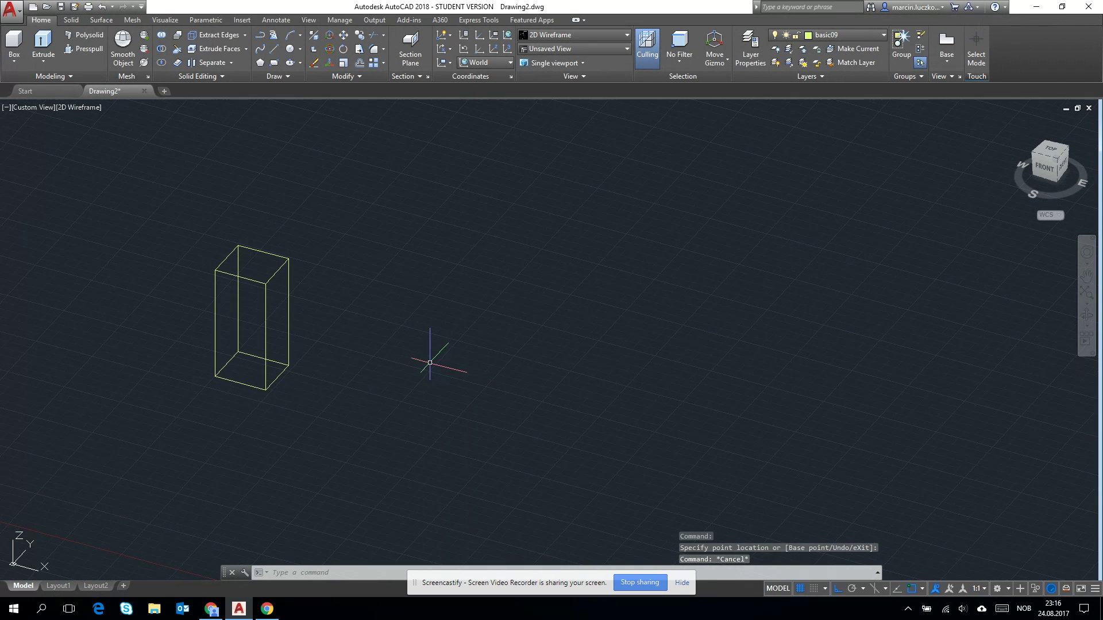
pyautogui.moveTo(365, 356); pyautogui.dragTo(363, 291, button='middle')
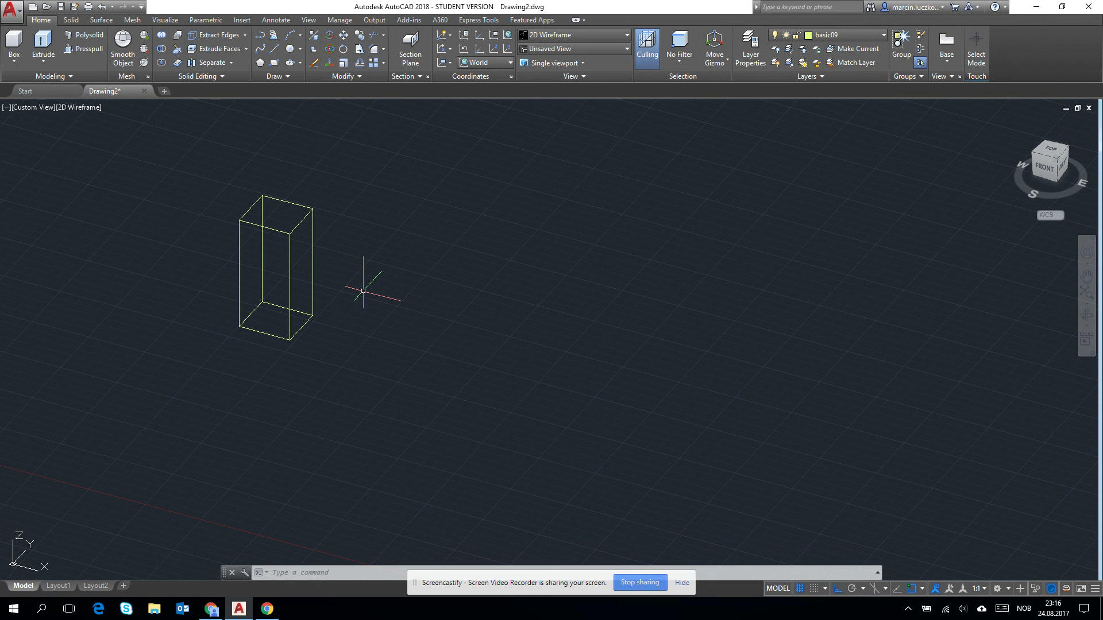
pyautogui.click(36, 66)
pyautogui.moveTo(364, 342); pyautogui.dragTo(376, 354, button='middle')
pyautogui.write('l')
pyautogui.press('Return')
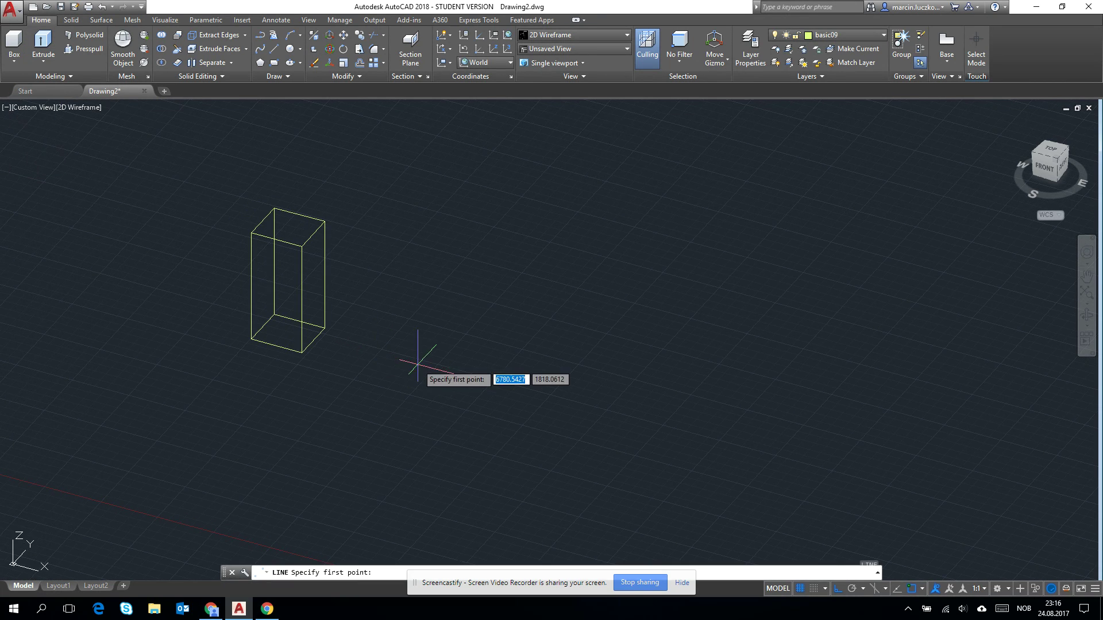
pyautogui.click(463, 358)
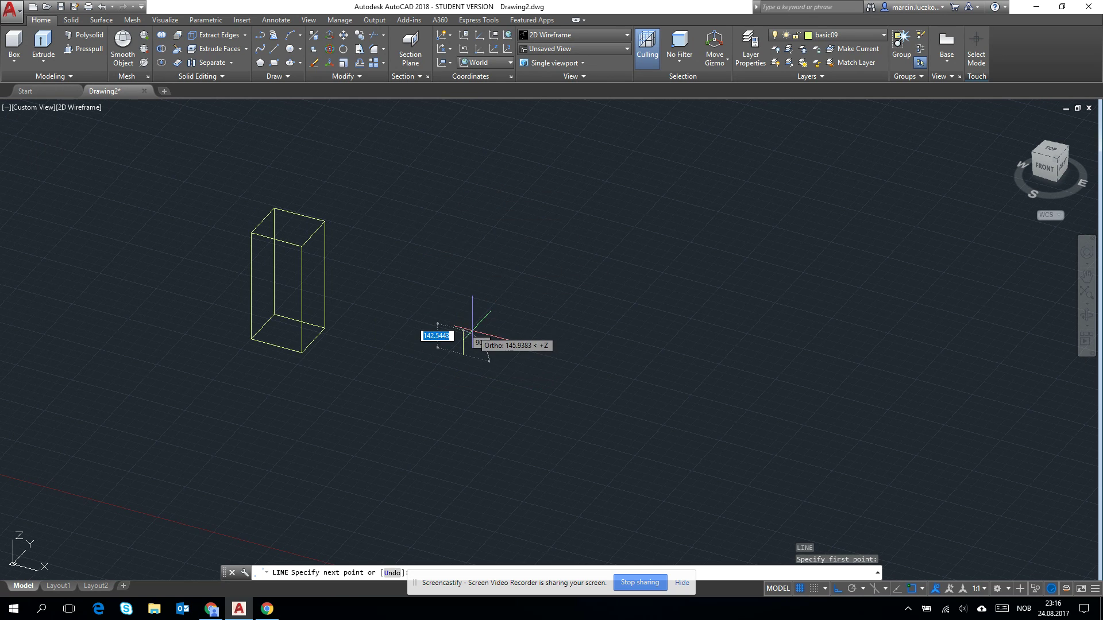
pyautogui.click(426, 395)
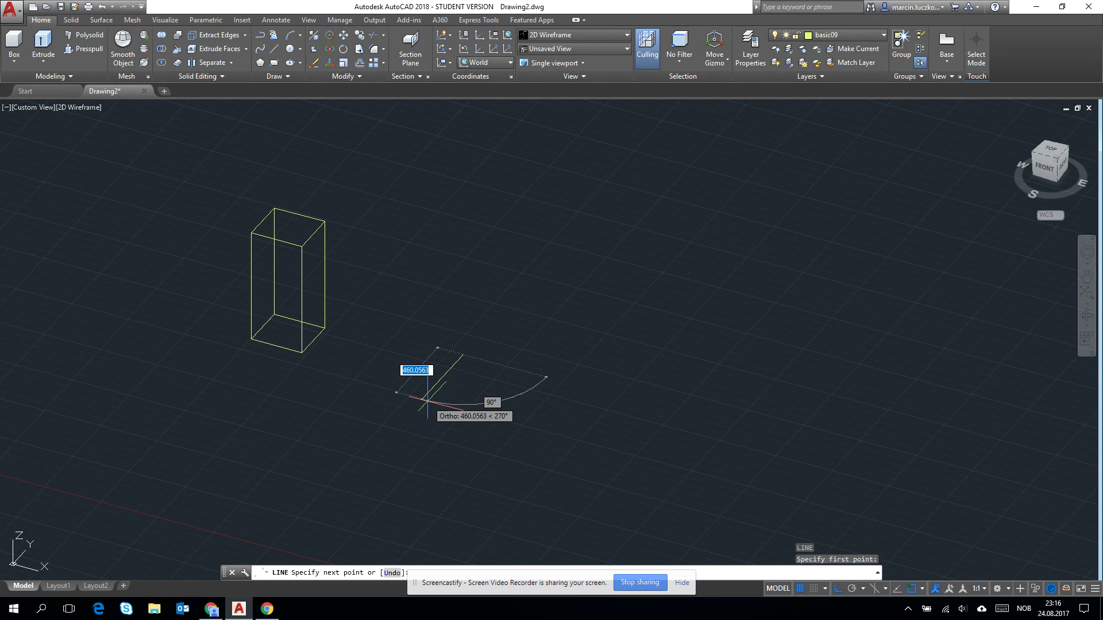
pyautogui.press('Return')
# - Draw a vertical line upward from the back end of the ground line, about as tall as the block
pyautogui.press('Return')
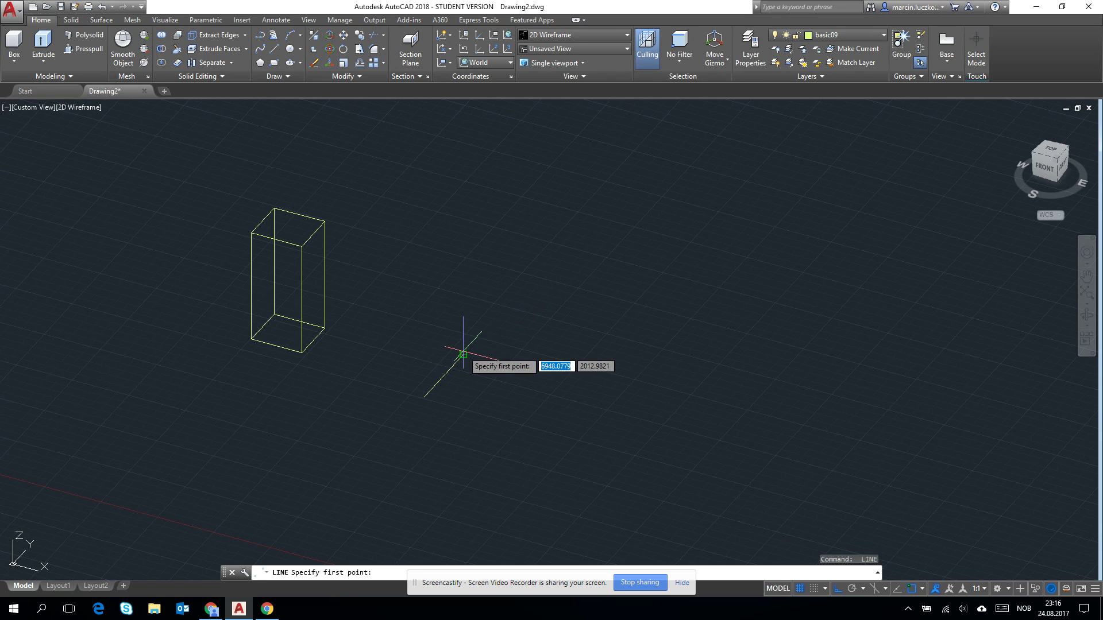
pyautogui.click(463, 354)
pyautogui.click(445, 213)
pyautogui.press('Escape')
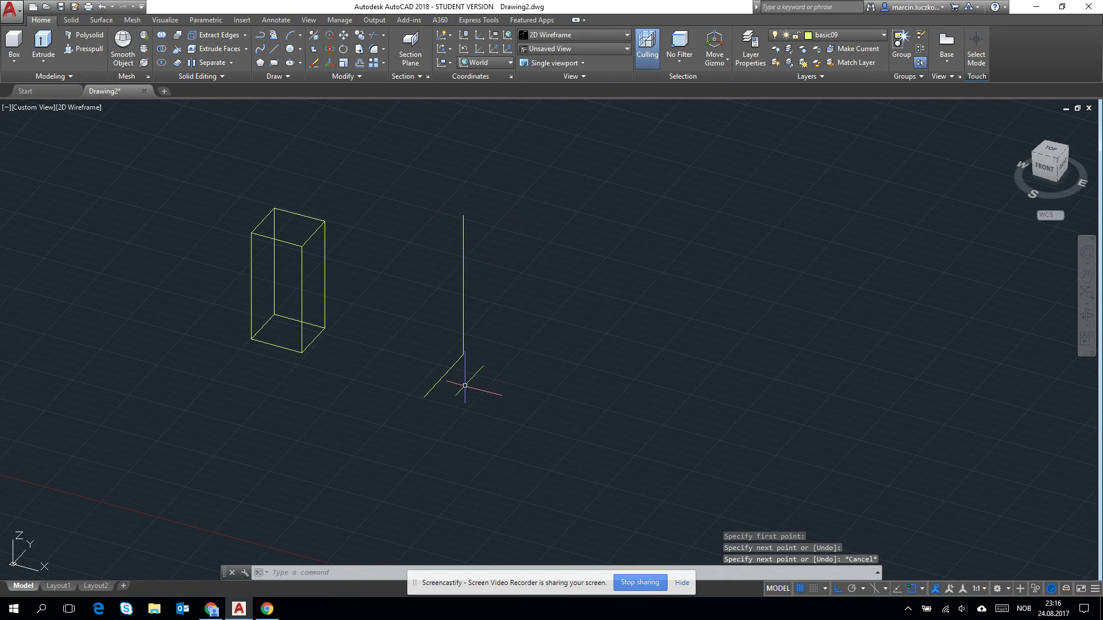
pyautogui.press('Escape')
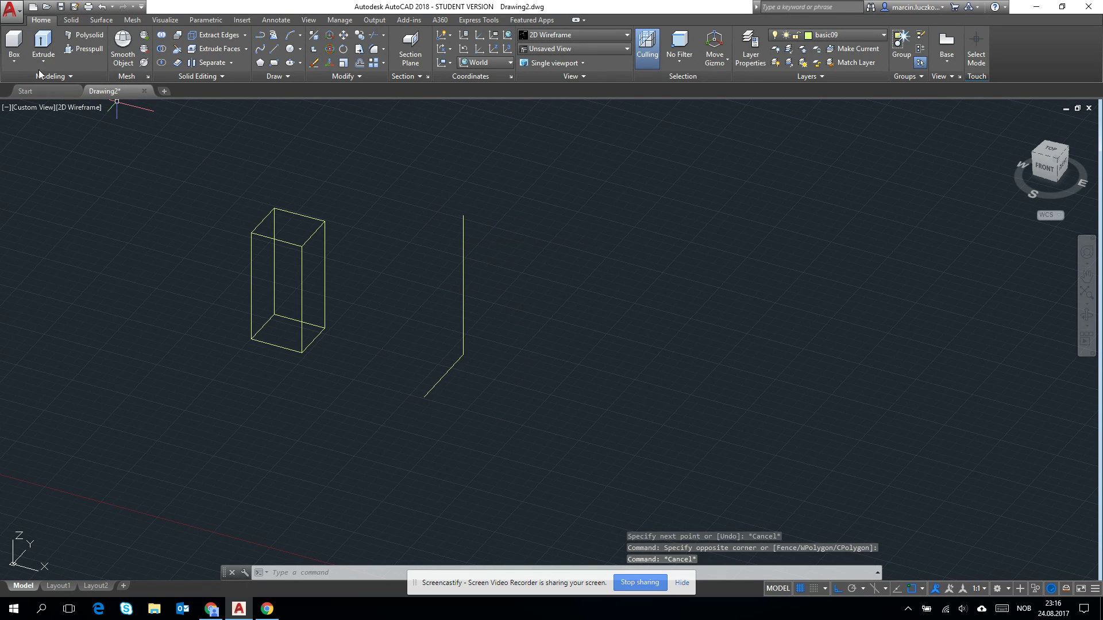
# - Extrude the ground line upward to the top end of the vertical line
pyautogui.click(42, 64)
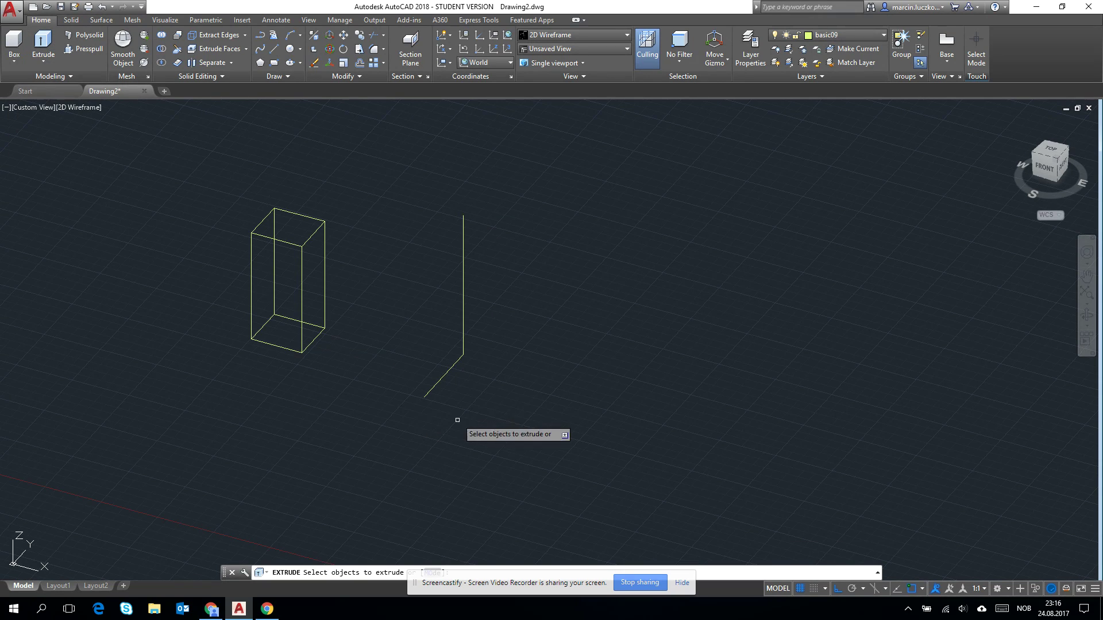
pyautogui.click(439, 385)
pyautogui.click(431, 377)
pyautogui.press('Return')
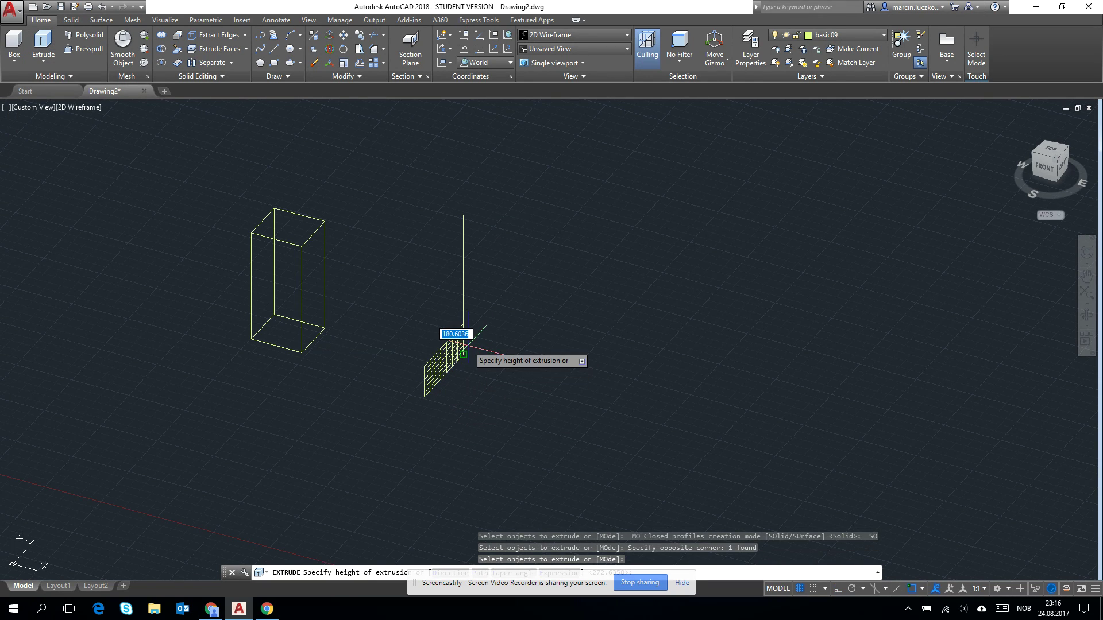
pyautogui.click(459, 217)
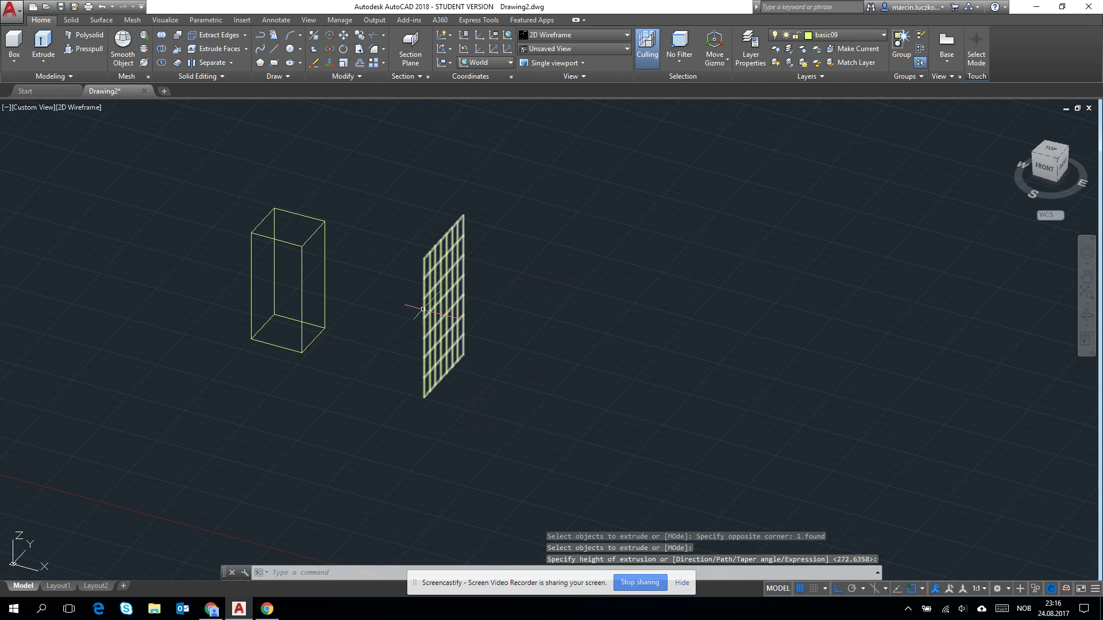
# - Delete the extruded surface, leaving only the two lines
pyautogui.click(423, 318)
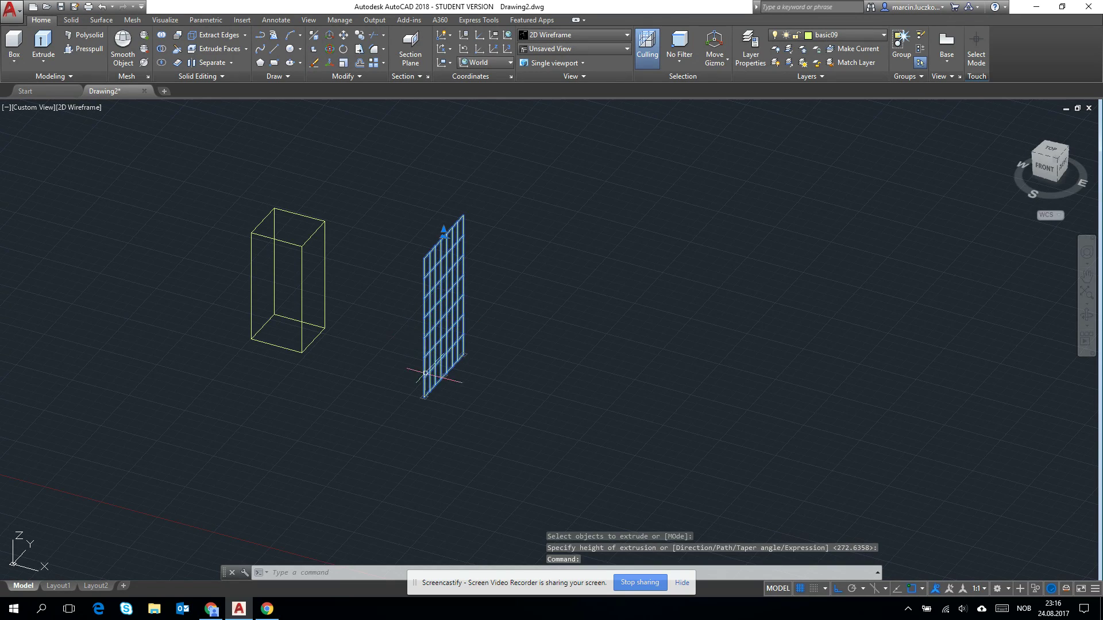
pyautogui.moveTo(425, 374)
pyautogui.keyDown('shift'); pyautogui.mouseDown(button='middle')
pyautogui.moveTo(524, 365)
pyautogui.moveTo(397, 374)
pyautogui.moveTo(423, 369)
pyautogui.mouseUp(button='middle'); pyautogui.keyUp('shift')
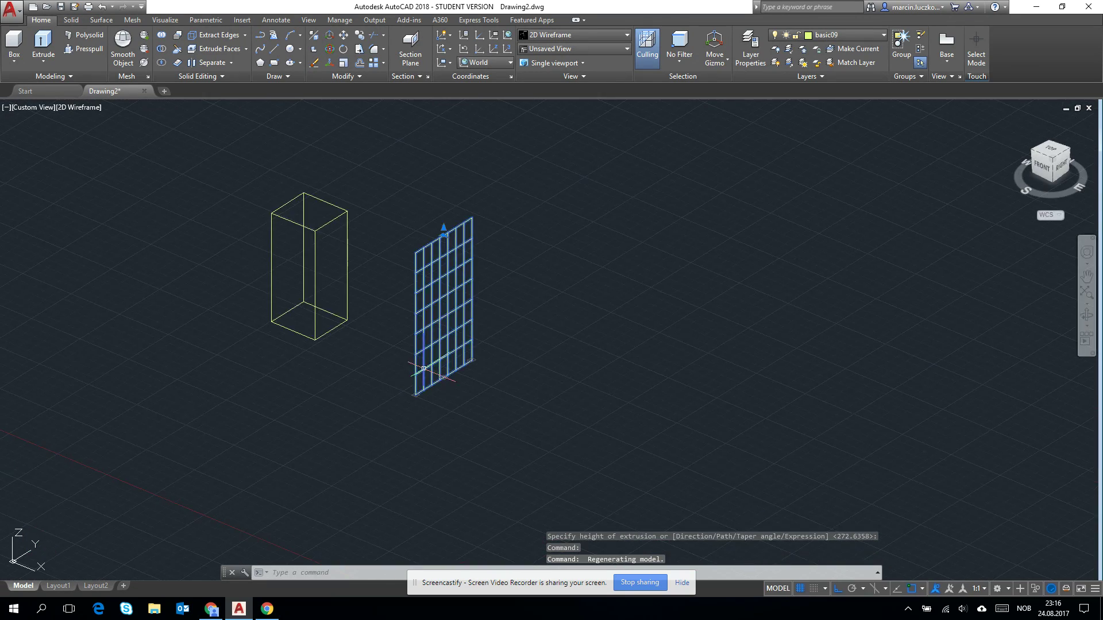
pyautogui.scroll(2, 418, 348)
pyautogui.press('Delete')
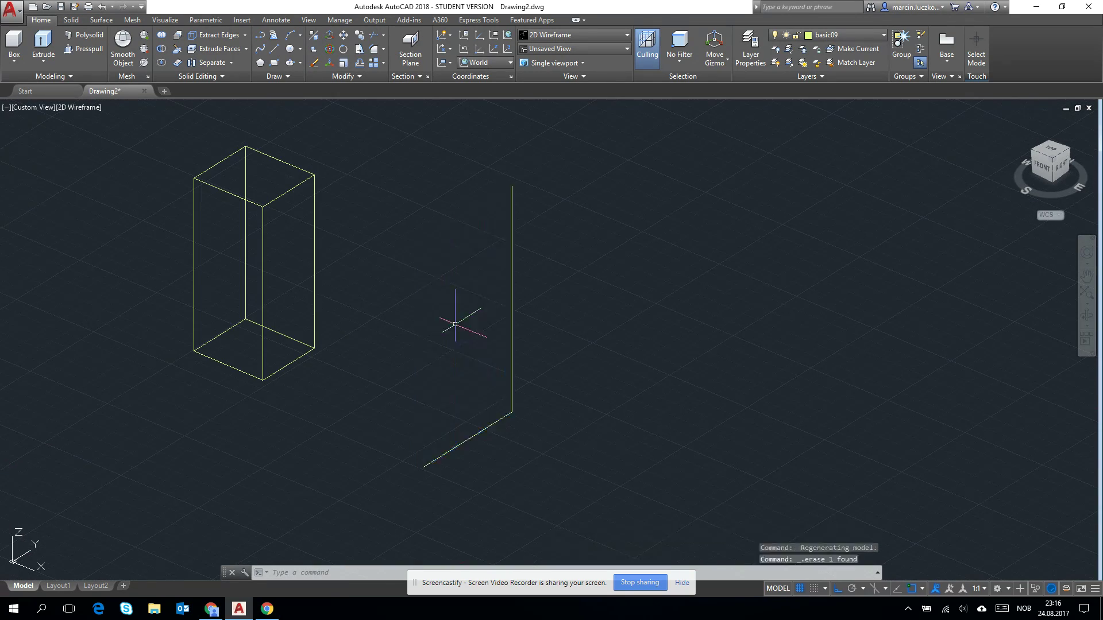
# - Draw a line in the X direction from the front end of the ground line as the second base edge
pyautogui.write('l')
pyautogui.press('Return')
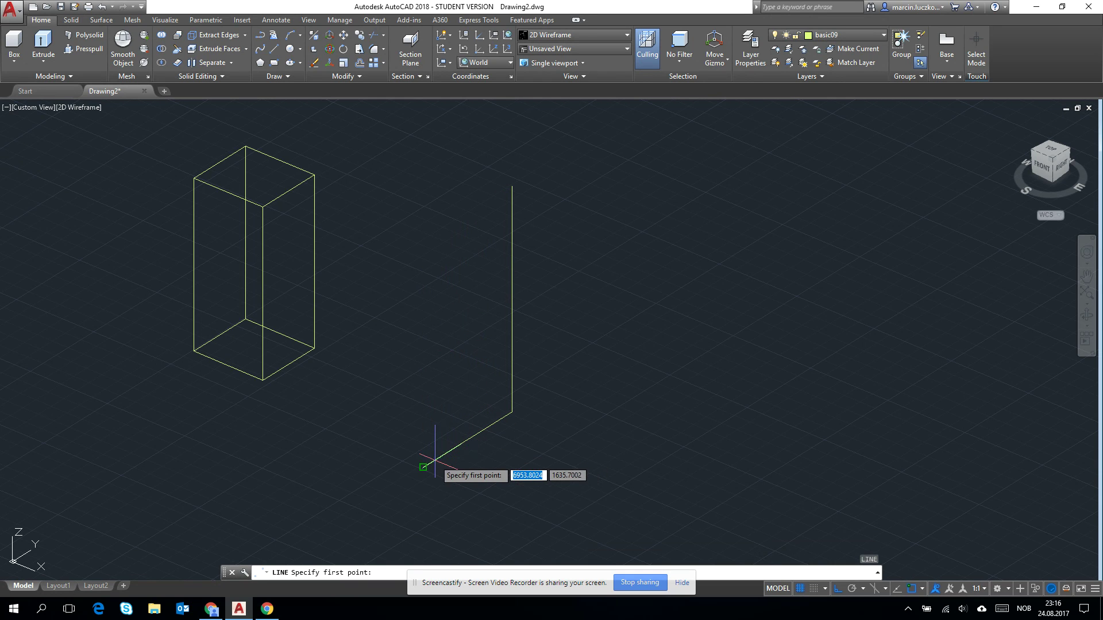
pyautogui.click(424, 466)
pyautogui.click(525, 510)
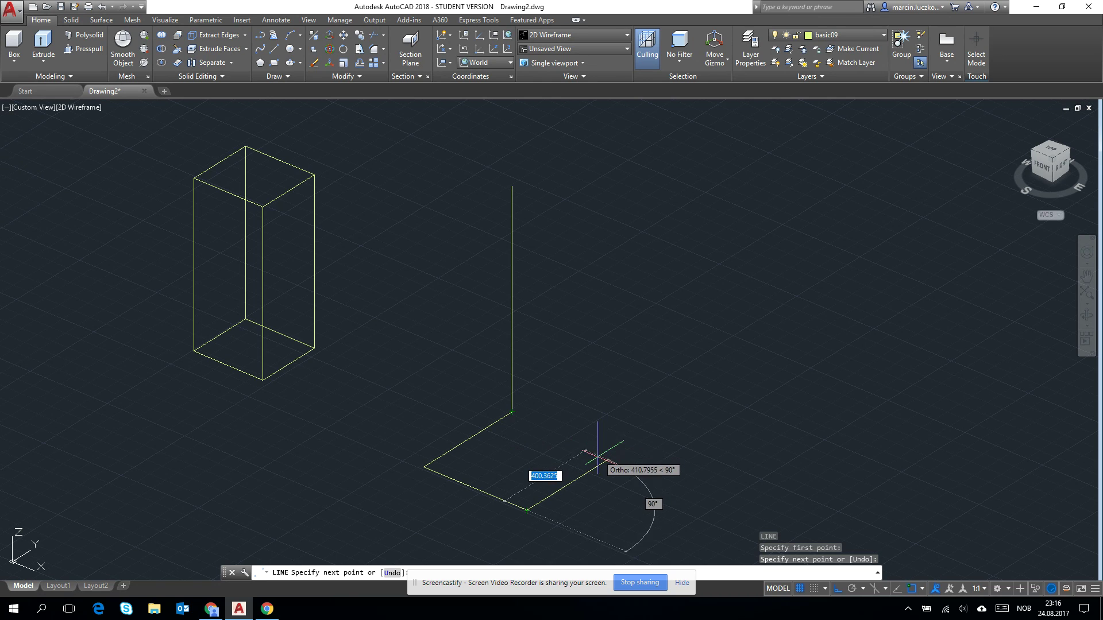
pyautogui.press('Escape')
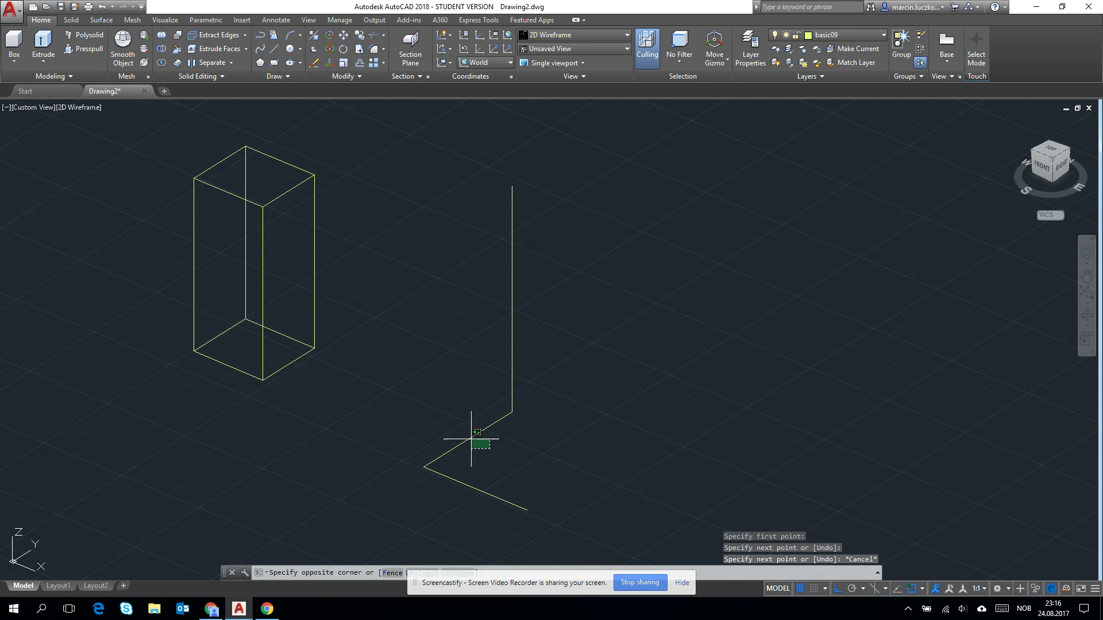
# - Copy the first ground line from its front end to the free end of the X-direction base line
pyautogui.click(467, 443)
pyautogui.click(432, 405)
pyautogui.write('co')
pyautogui.press('Return')
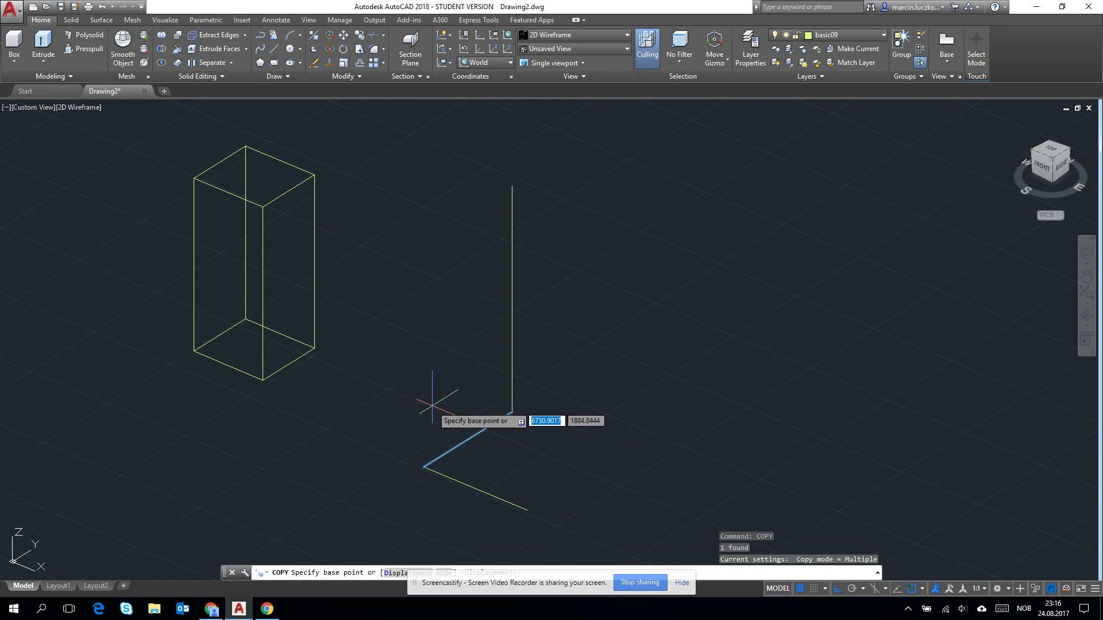
pyautogui.scroll(2, 399, 453)
pyautogui.scroll(-2, 412, 501)
pyautogui.click(413, 503)
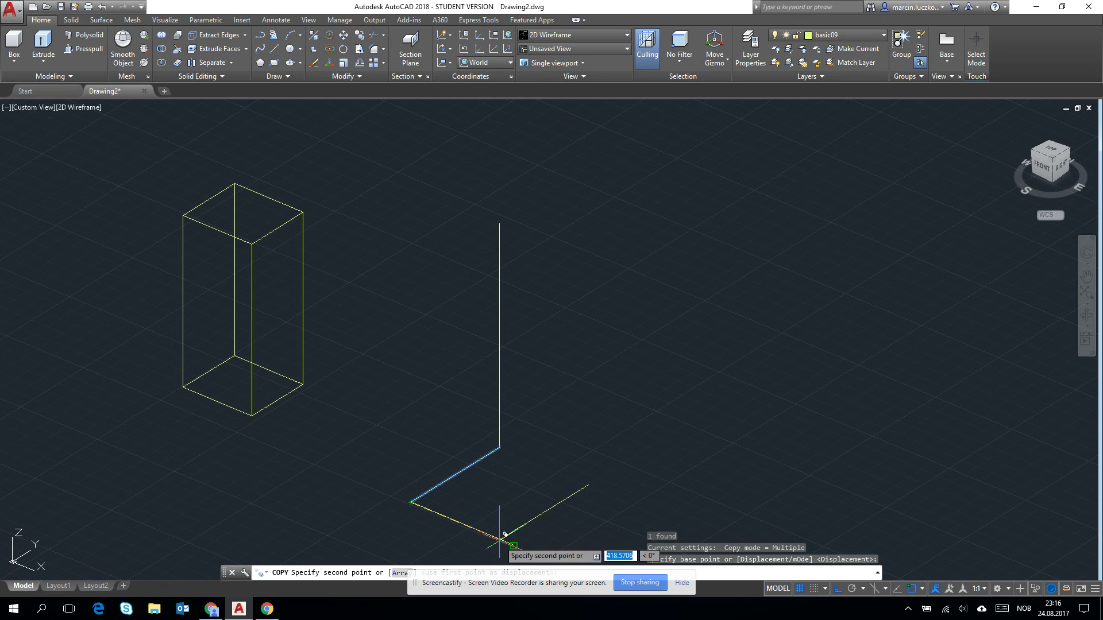
pyautogui.press('Escape')
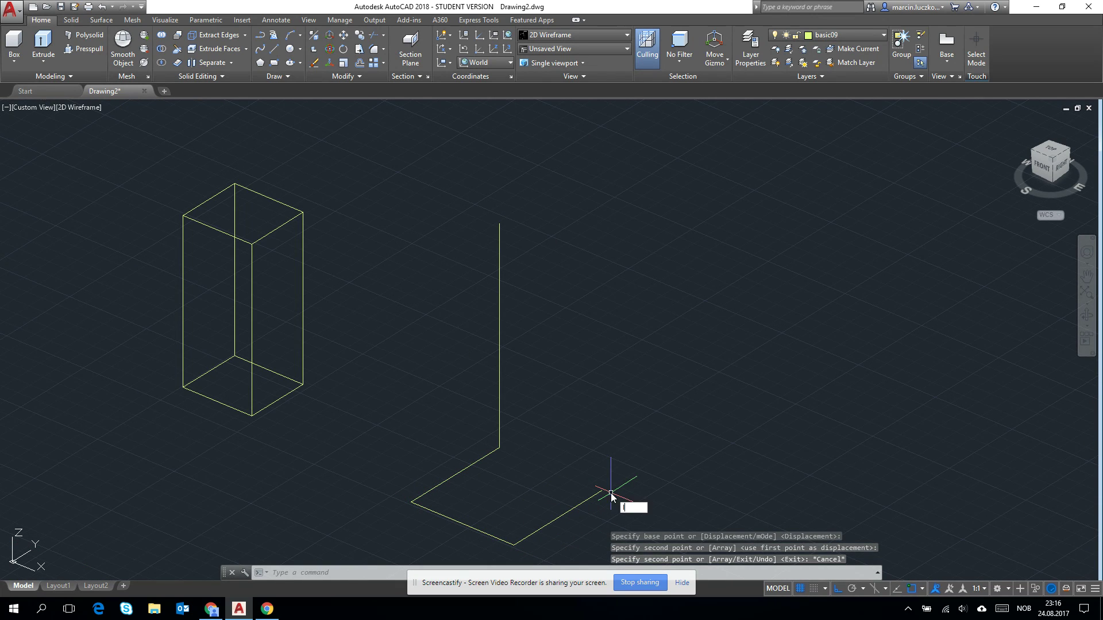
# - Close the base outline with a line from the copied line's back end to the foot of the vertical line
pyautogui.write('l')
pyautogui.press('Return')
pyautogui.click(601, 491)
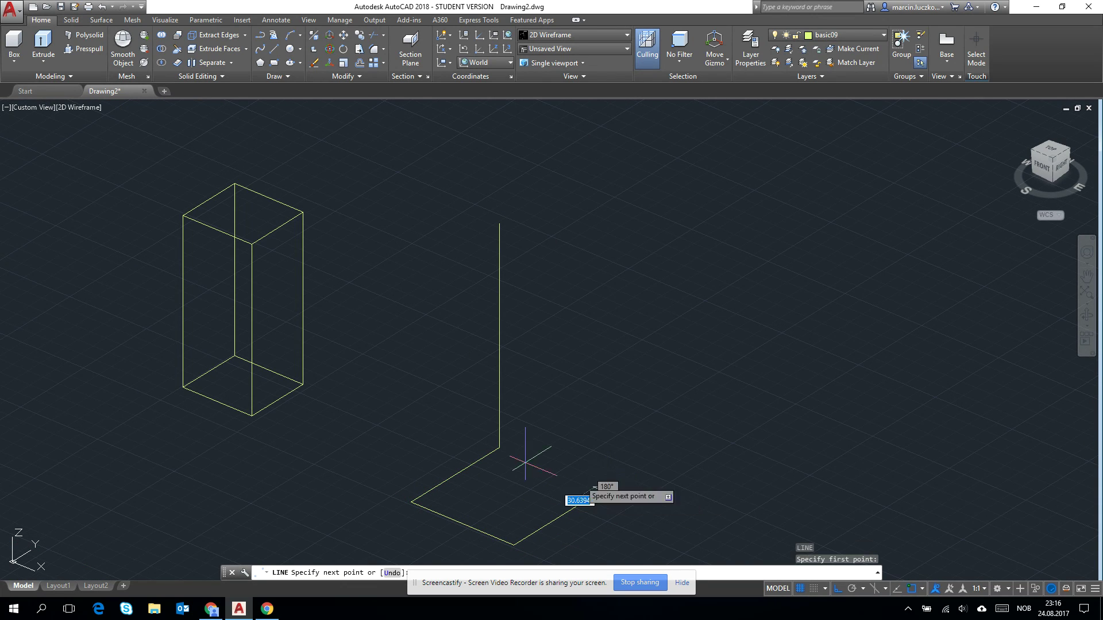
pyautogui.click(499, 448)
pyautogui.press('Escape')
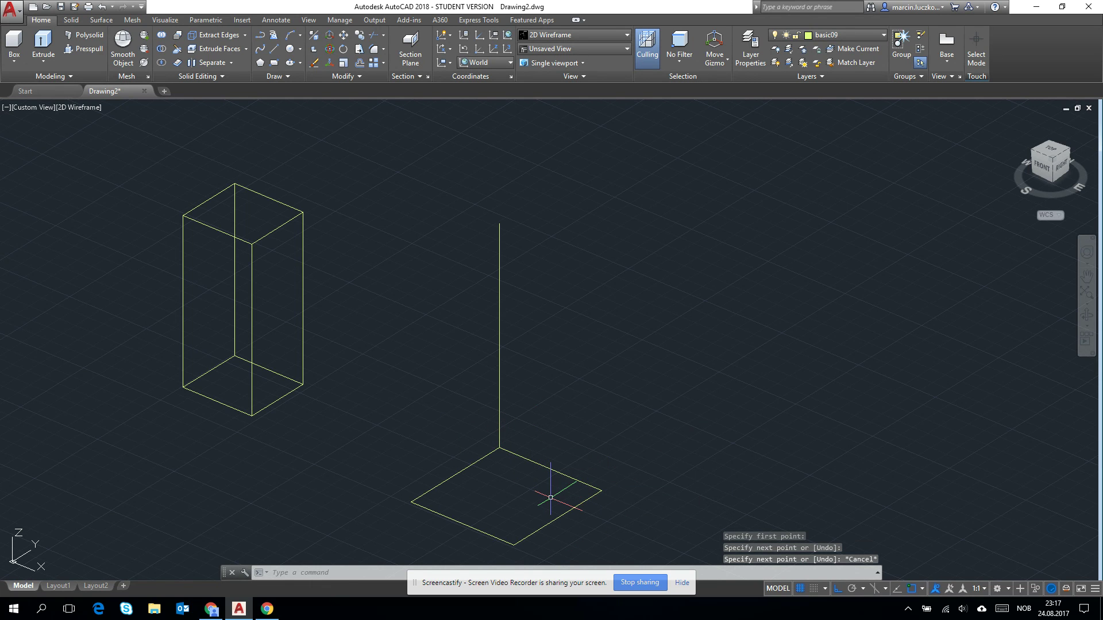
# - Extrude the four base lines together upward to the top end of the vertical line
pyautogui.moveTo(525, 482); pyautogui.dragTo(525, 427, button='middle')
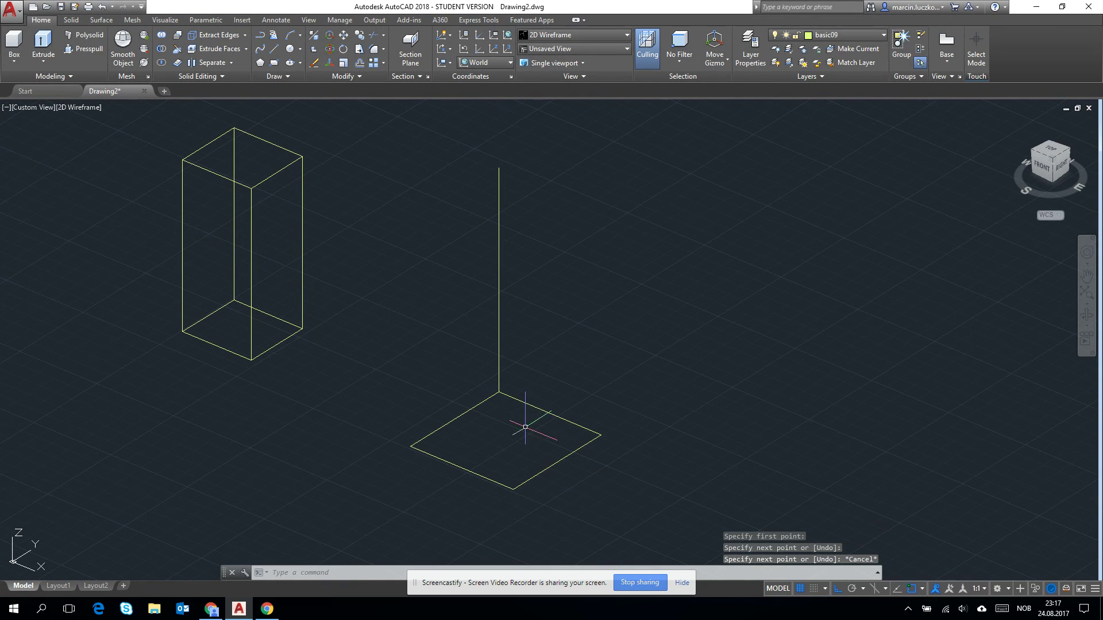
pyautogui.click(39, 39)
pyautogui.scroll(-3, 319, 266)
pyautogui.click(357, 329)
pyautogui.click(615, 492)
pyautogui.press('Return')
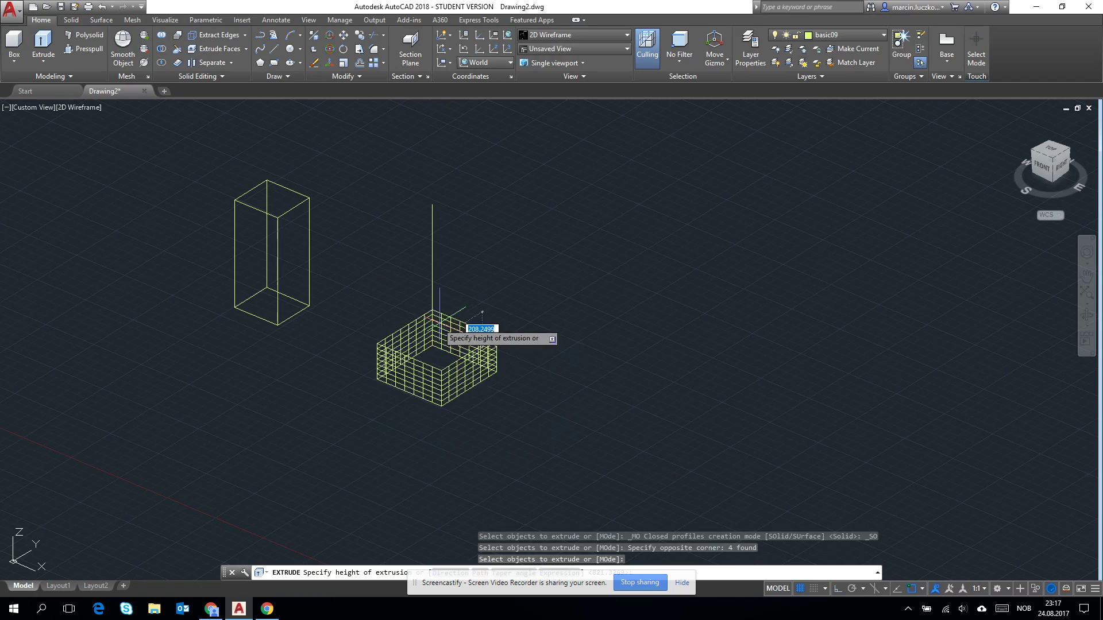
pyautogui.click(439, 241)
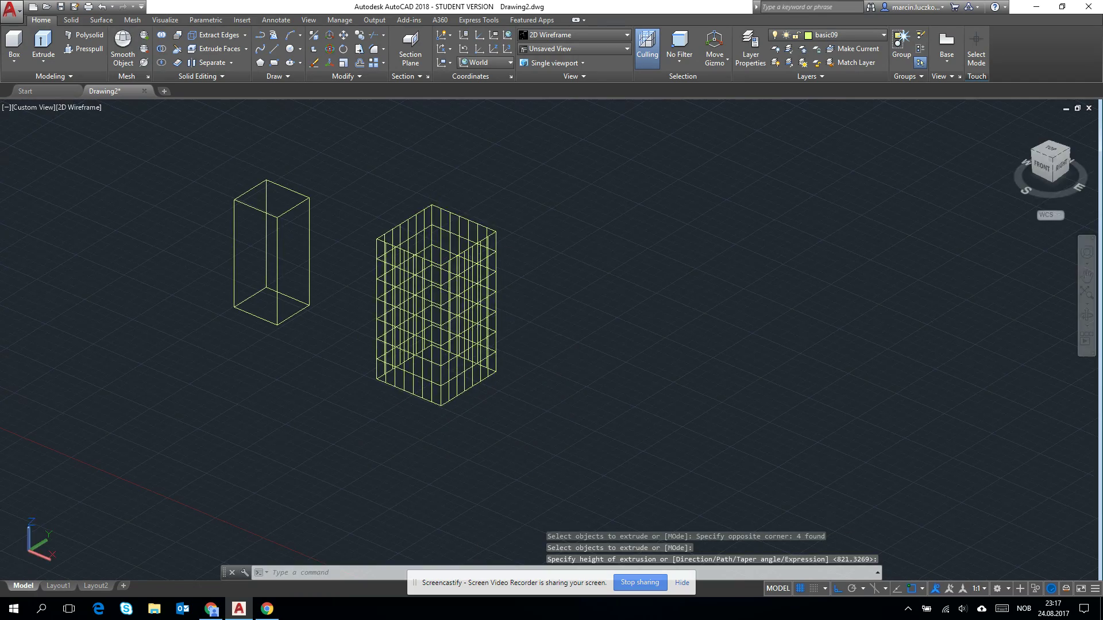
# - Display the model in the Conceptual visual style to compare the solid block with the walls extruded from lines
pyautogui.moveTo(439, 322)
pyautogui.keyDown('shift'); pyautogui.mouseDown(button='middle')
pyautogui.moveTo(467, 320)
pyautogui.moveTo(469, 346)
pyautogui.moveTo(468, 278)
pyautogui.moveTo(459, 323)
pyautogui.mouseUp(button='middle'); pyautogui.keyUp('shift')
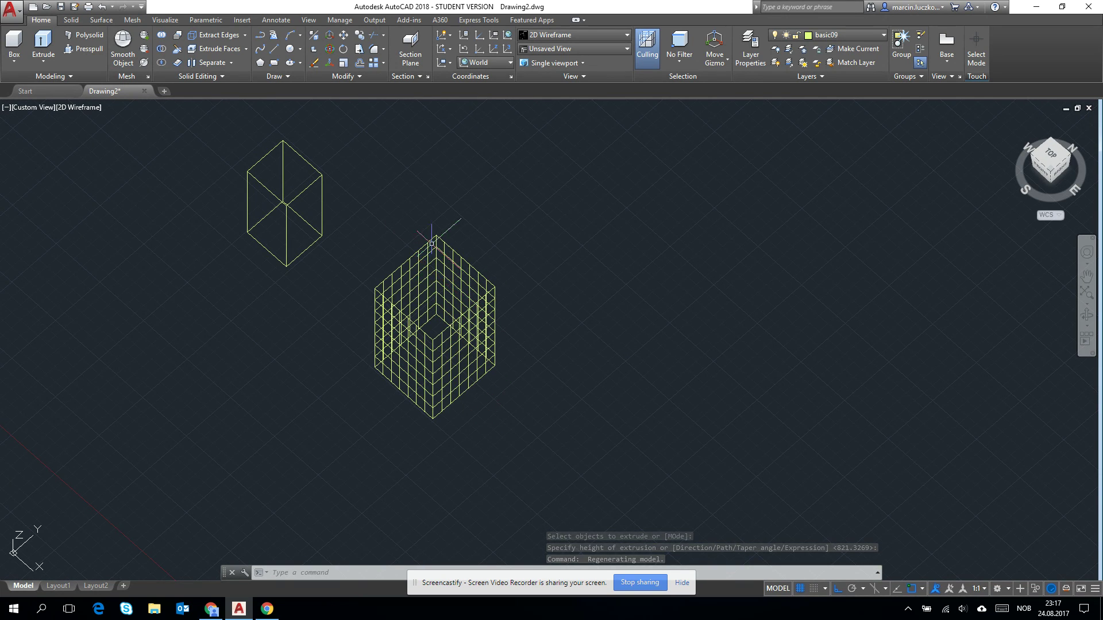
pyautogui.click(608, 36)
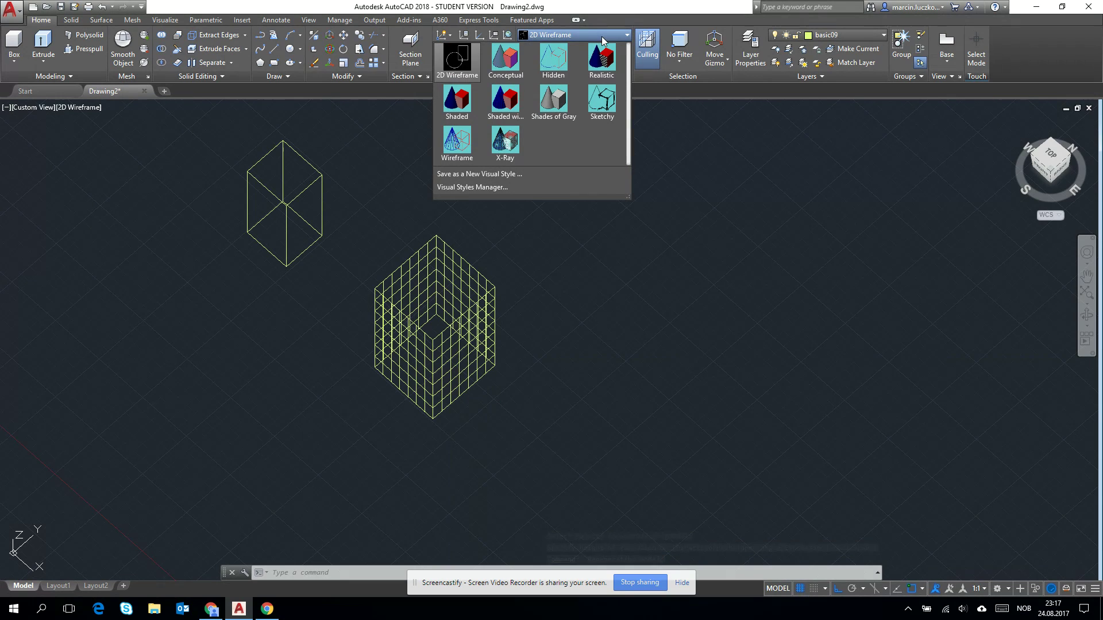
pyautogui.click(513, 66)
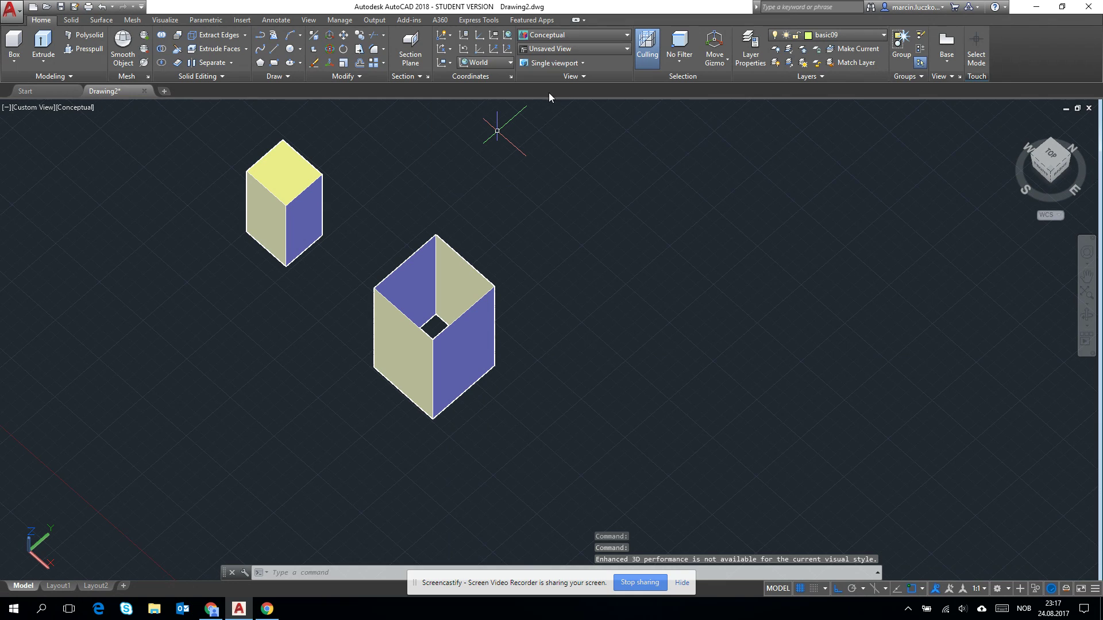
pyautogui.moveTo(436, 286); pyautogui.dragTo(689, 253, button='middle')
pyautogui.click(439, 179)
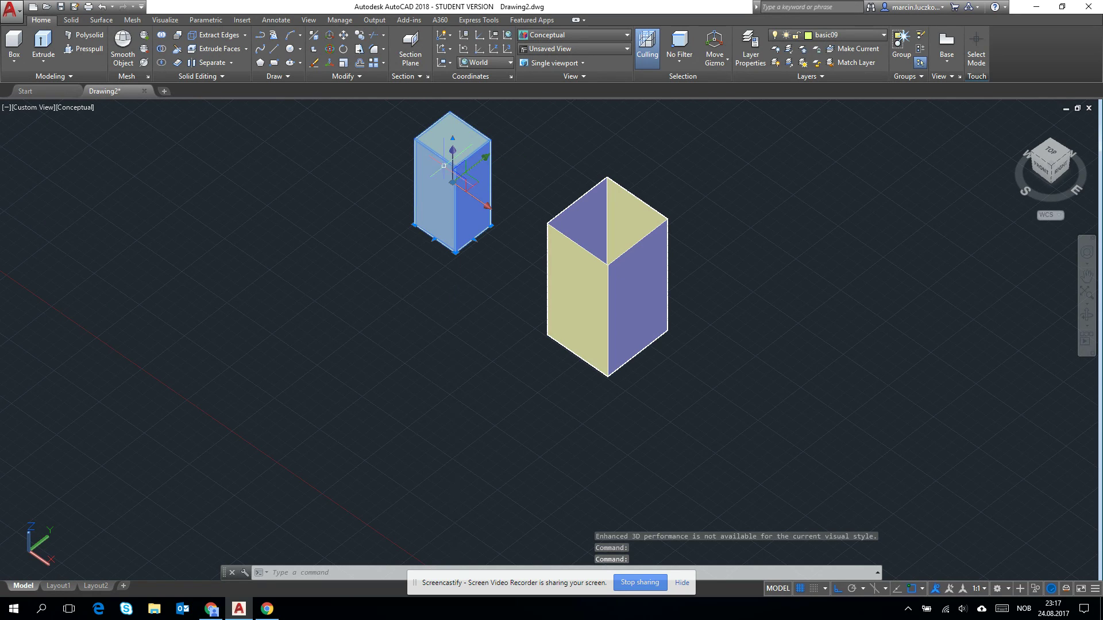
pyautogui.press('Escape')
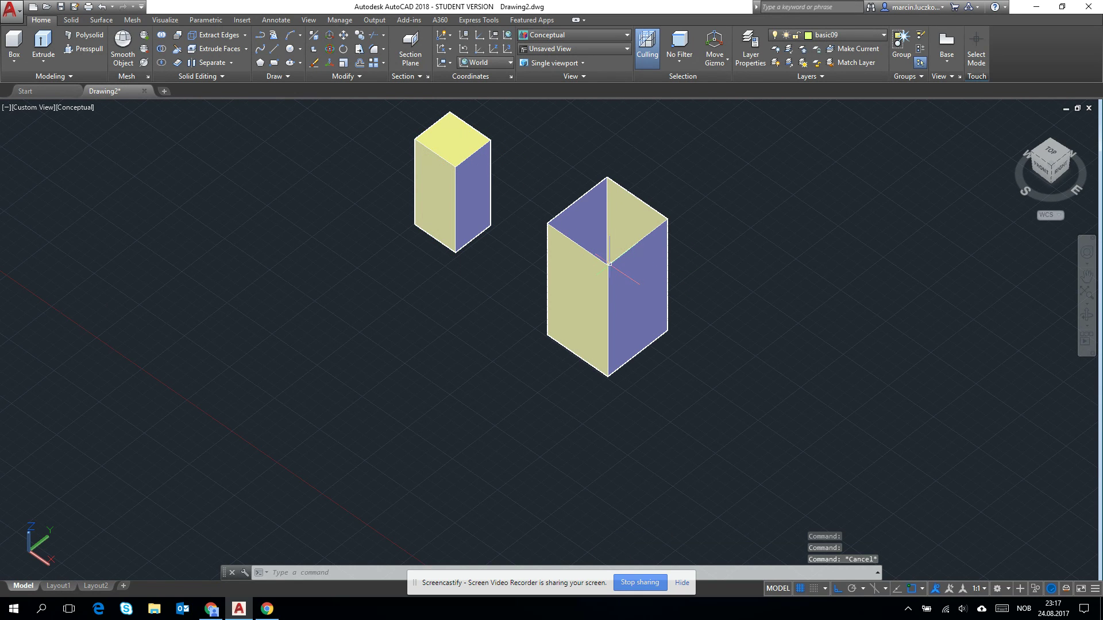
# - Draw a single line about 620 units long in the Y direction beside the open-topped box
pyautogui.scroll(-2, 567, 266)
pyautogui.keyDown('shift'); pyautogui.moveTo(635, 310); pyautogui.dragTo(634, 339, button='middle'); pyautogui.keyUp('shift')
pyautogui.moveTo(716, 338); pyautogui.dragTo(585, 309, button='middle')
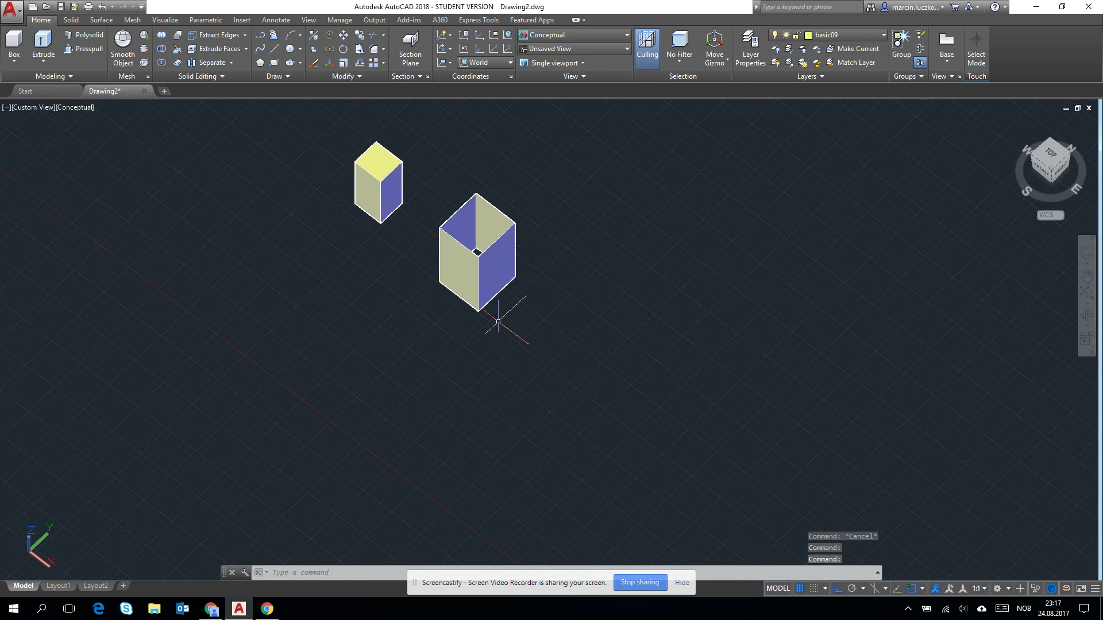
pyautogui.write('l')
pyautogui.press('Return')
pyautogui.click(548, 363)
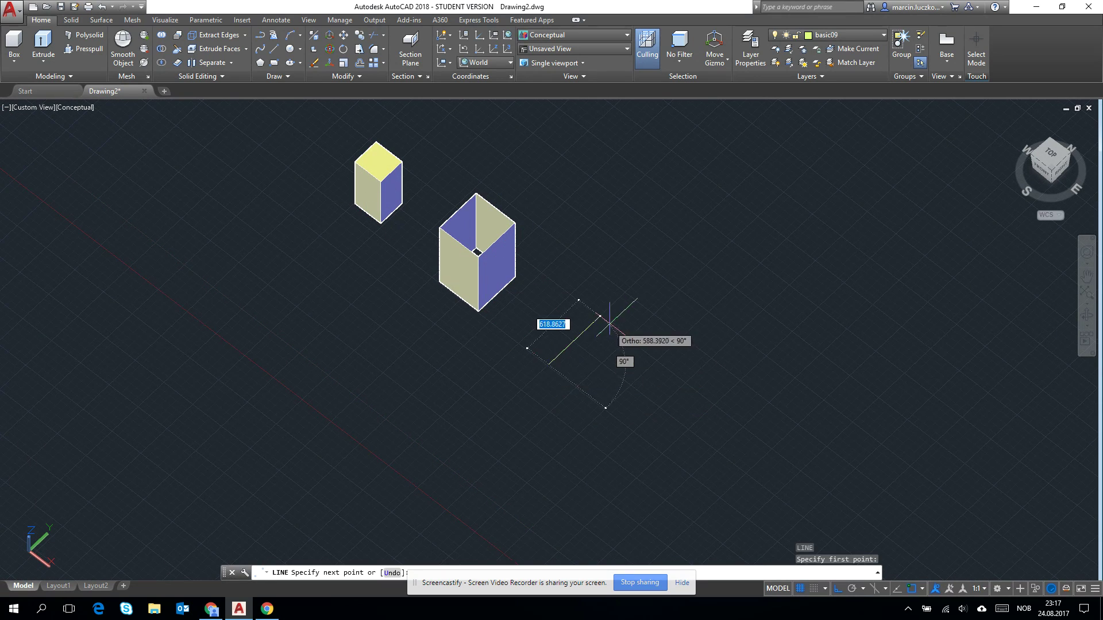
pyautogui.click(601, 315)
pyautogui.press('Escape')
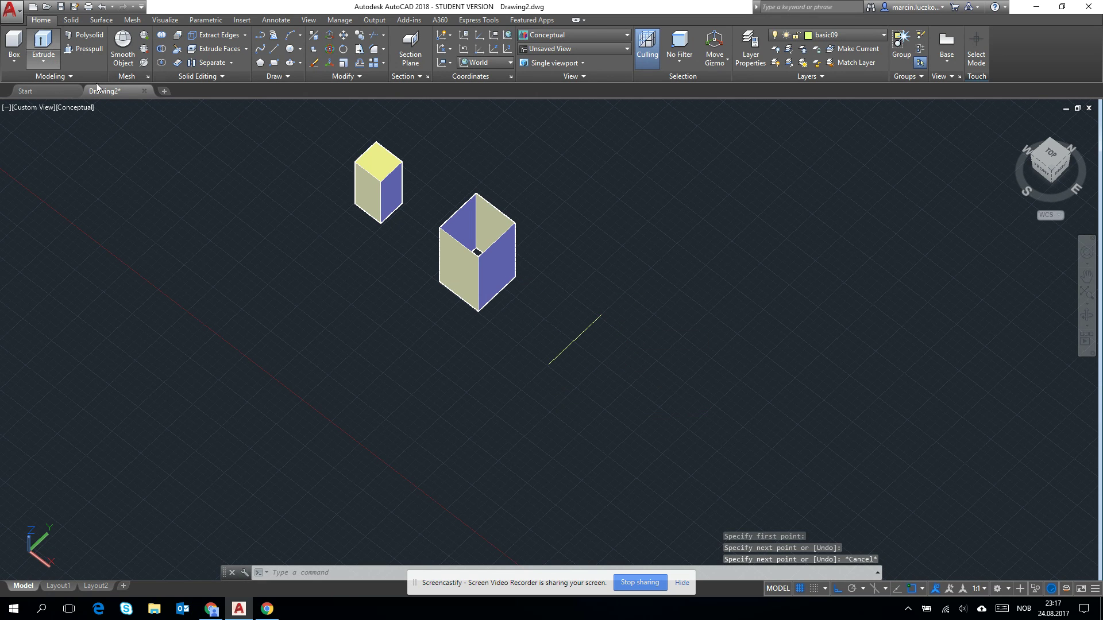
# - Extrude the new line upward about 1061 units into a vertical surface
pyautogui.click(43, 46)
pyautogui.click(576, 337)
pyautogui.press('Return')
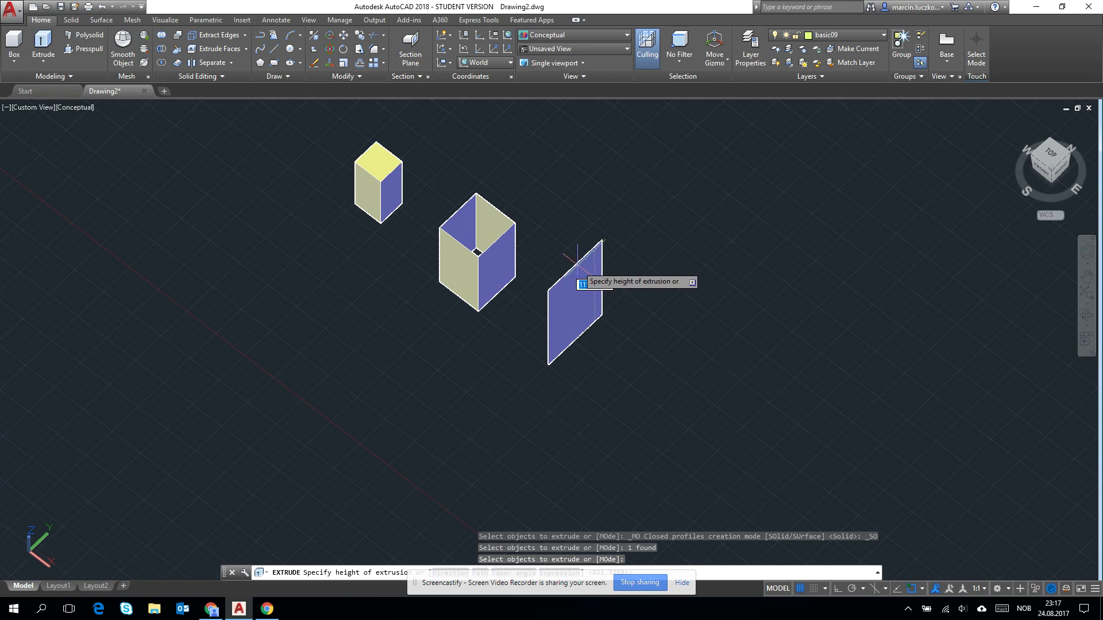
pyautogui.click(579, 281)
pyautogui.click(574, 300)
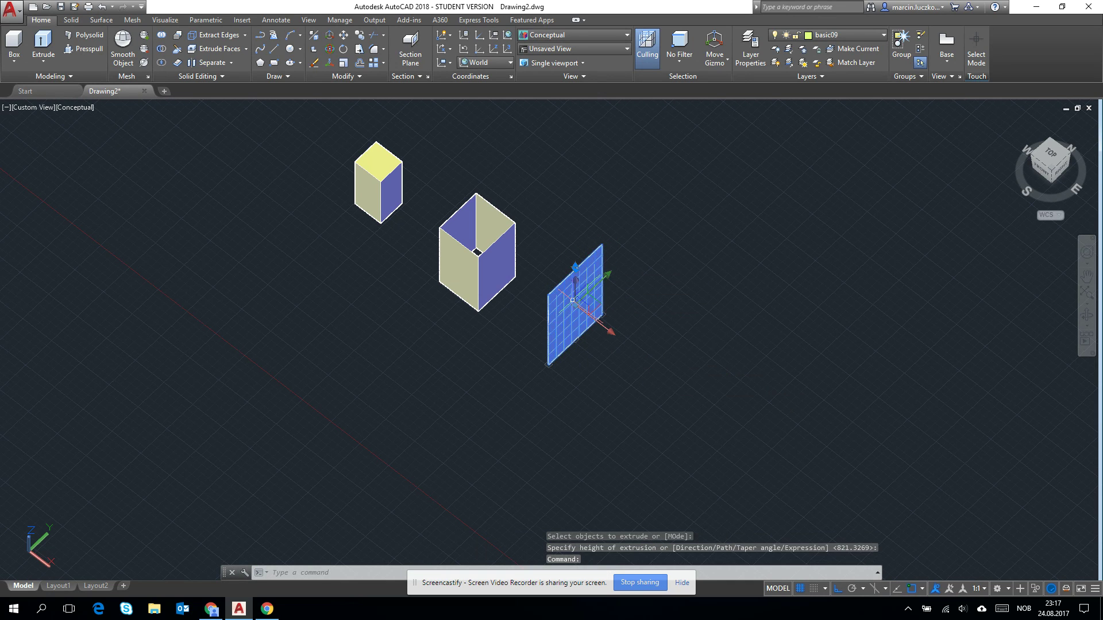
pyautogui.press('Escape')
# - Extrude the vertical surface about 723 units in the X direction into a solid block
pyautogui.click(43, 44)
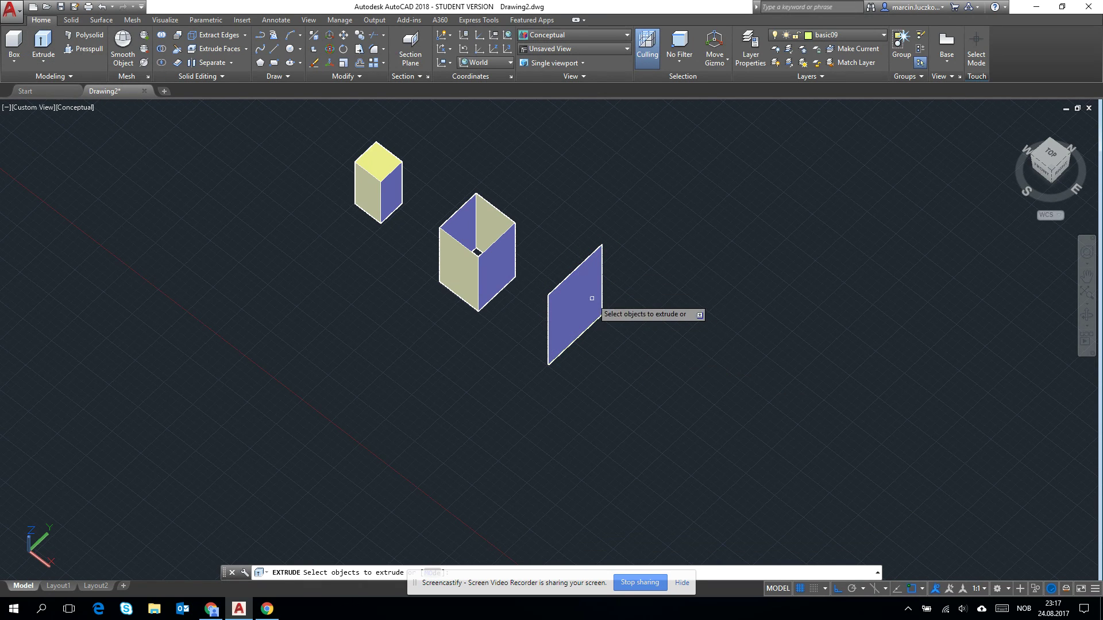
pyautogui.click(592, 313)
pyautogui.press('Return')
pyautogui.click(635, 322)
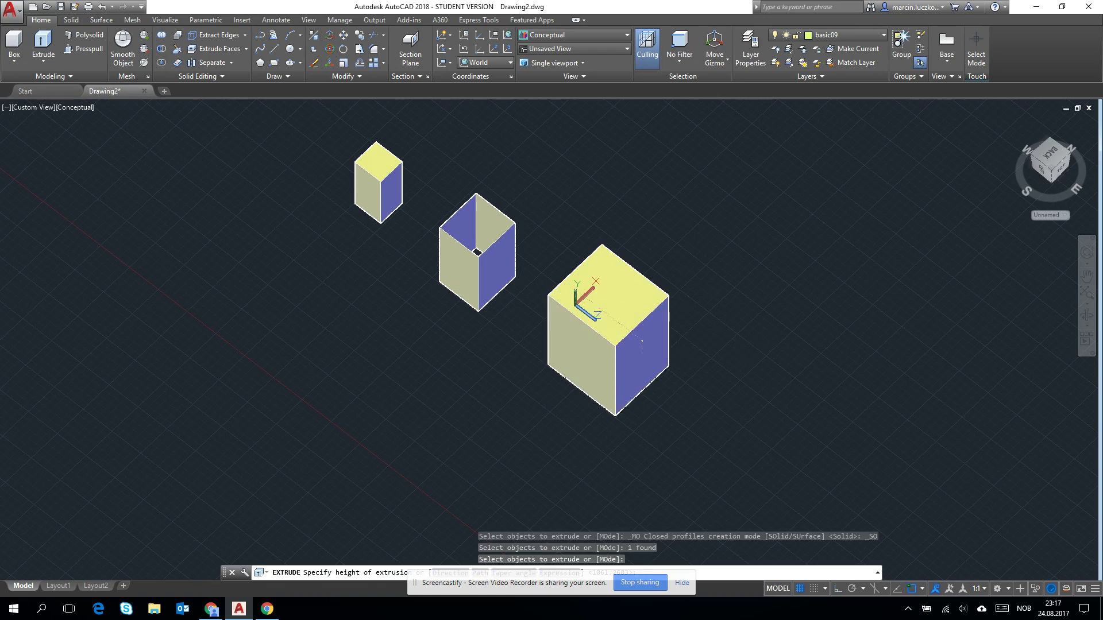
pyautogui.press('Escape')
# - Draw a closed four-sided polyline on the ground beside the largest solid block
pyautogui.keyDown('shift'); pyautogui.moveTo(477, 252); pyautogui.dragTo(660, 360, button='middle'); pyautogui.keyUp('shift')
pyautogui.scroll(-3, 661, 360)
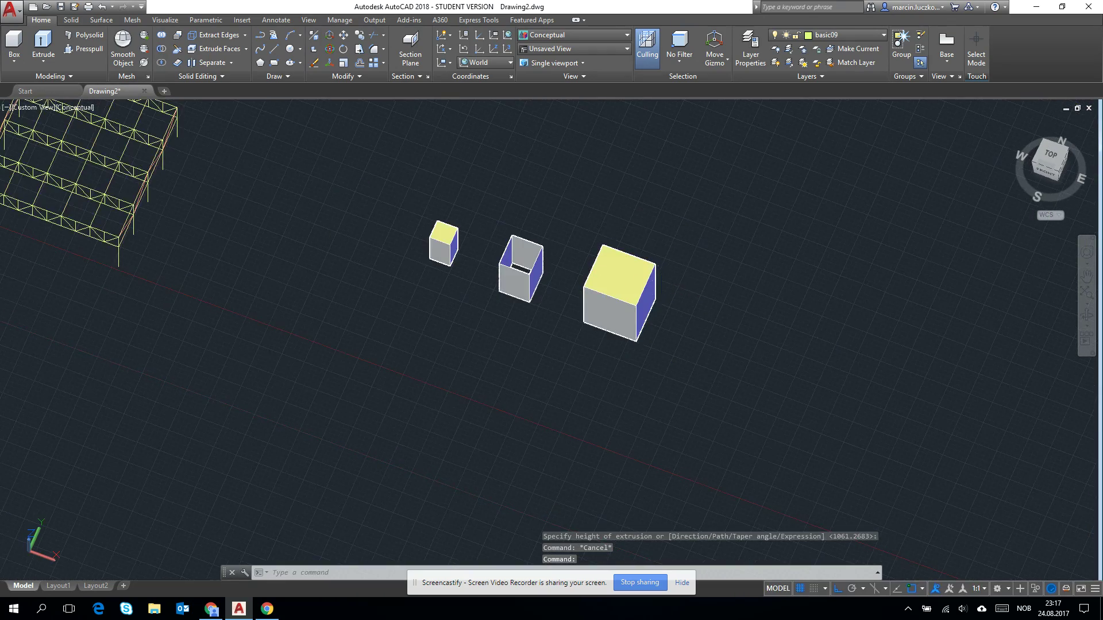
pyautogui.moveTo(712, 330); pyautogui.dragTo(493, 276, button='middle')
pyautogui.scroll(5, 493, 276)
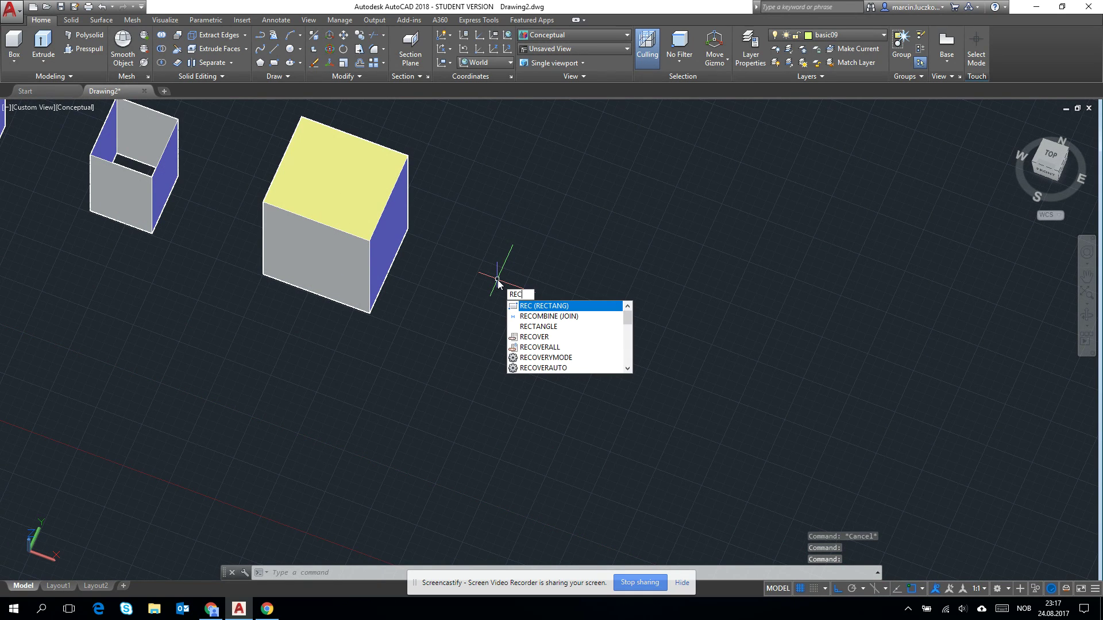
pyautogui.press('Escape')
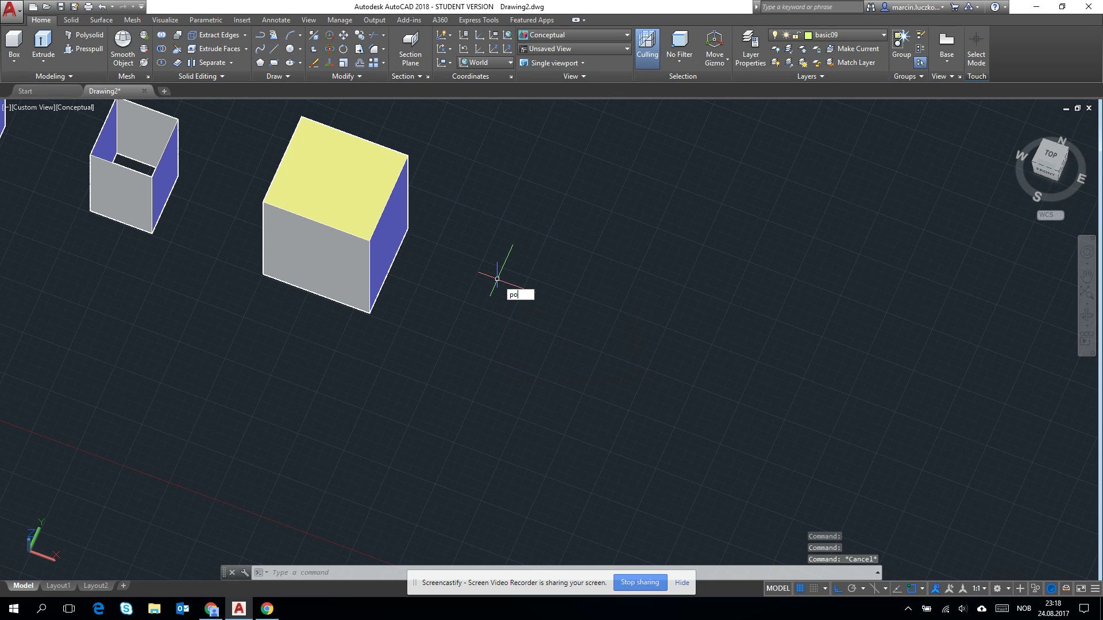
pyautogui.press('Down')
pyautogui.press('Return')
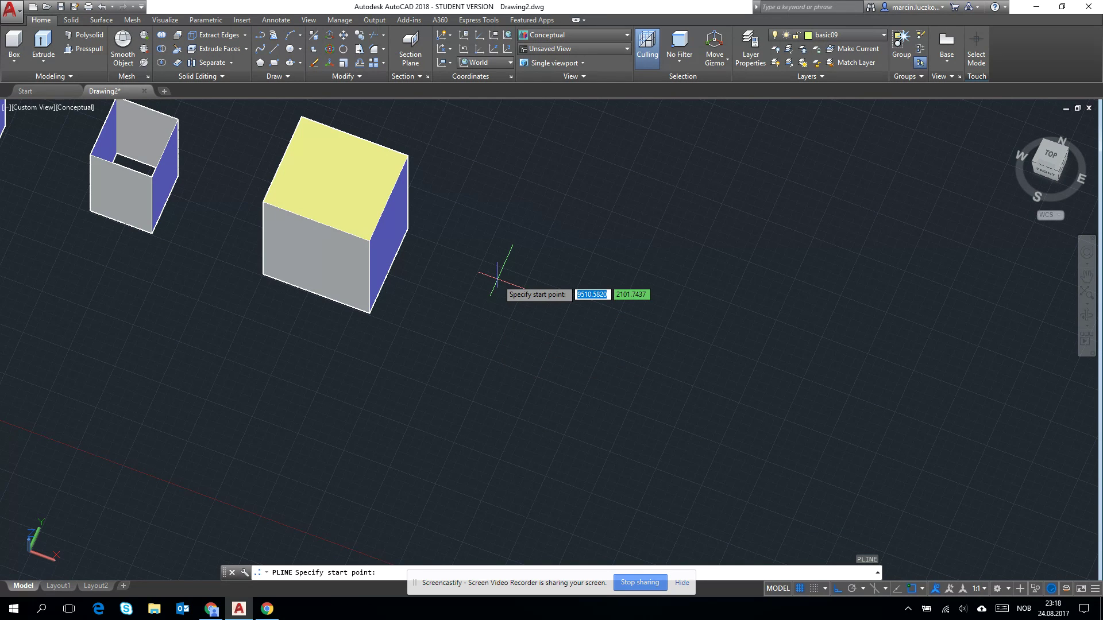
pyautogui.click(519, 269)
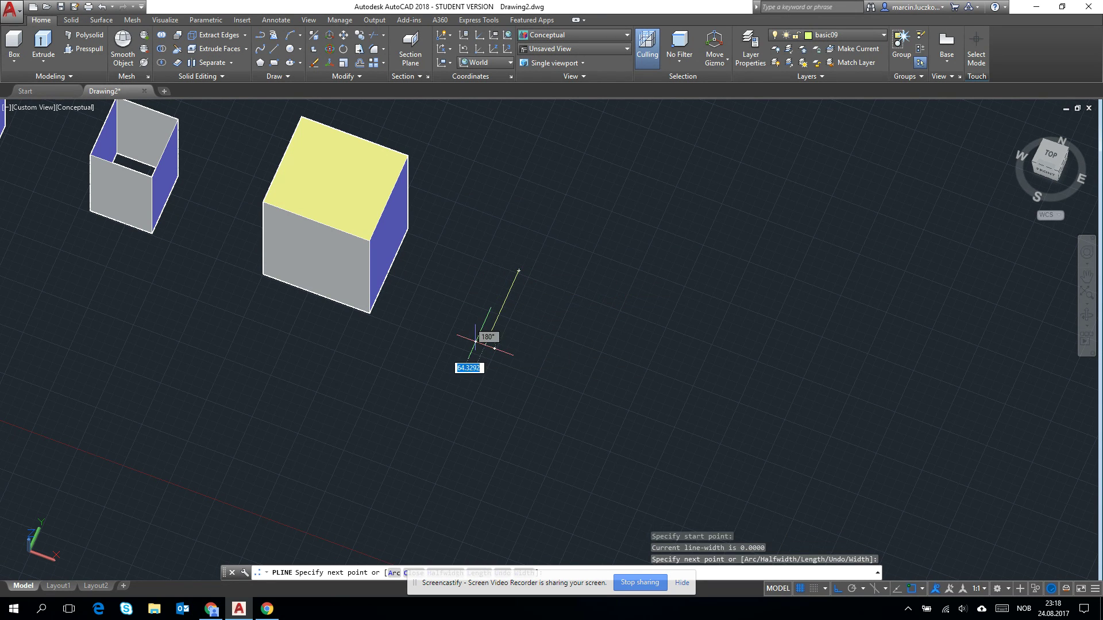
pyautogui.click(572, 376)
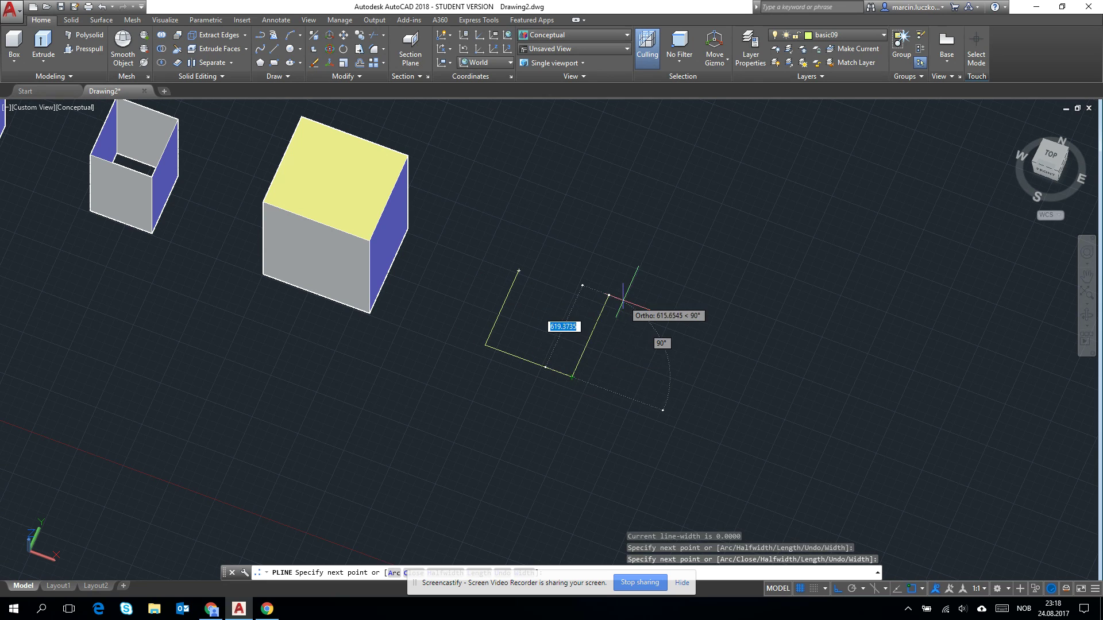
pyautogui.press('Return')
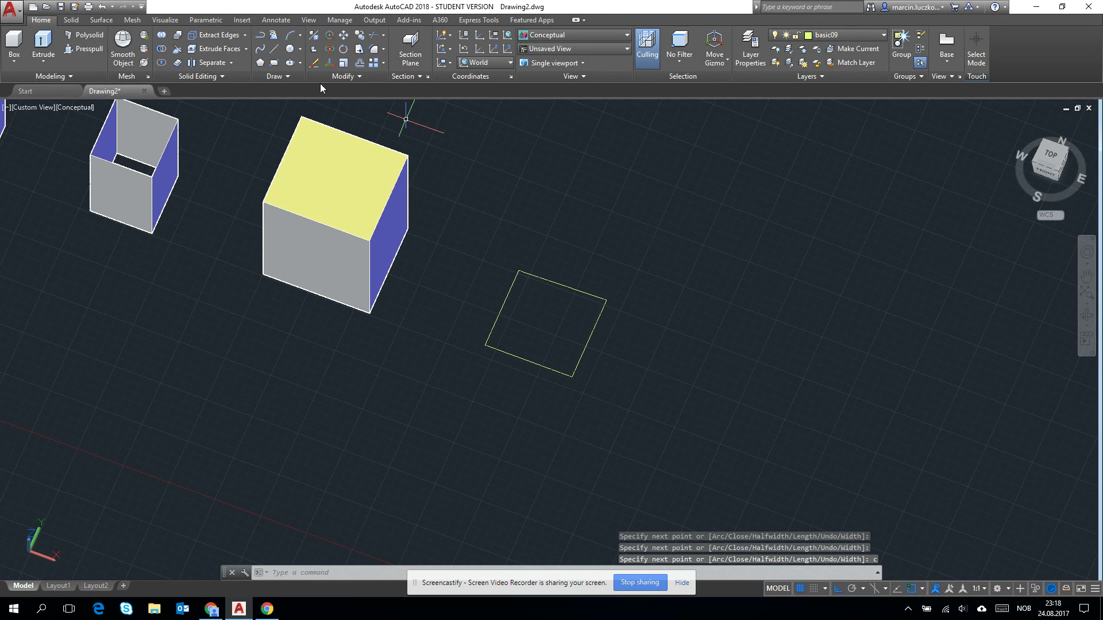
# - Convert the closed four-sided polyline into a region
pyautogui.click(276, 78)
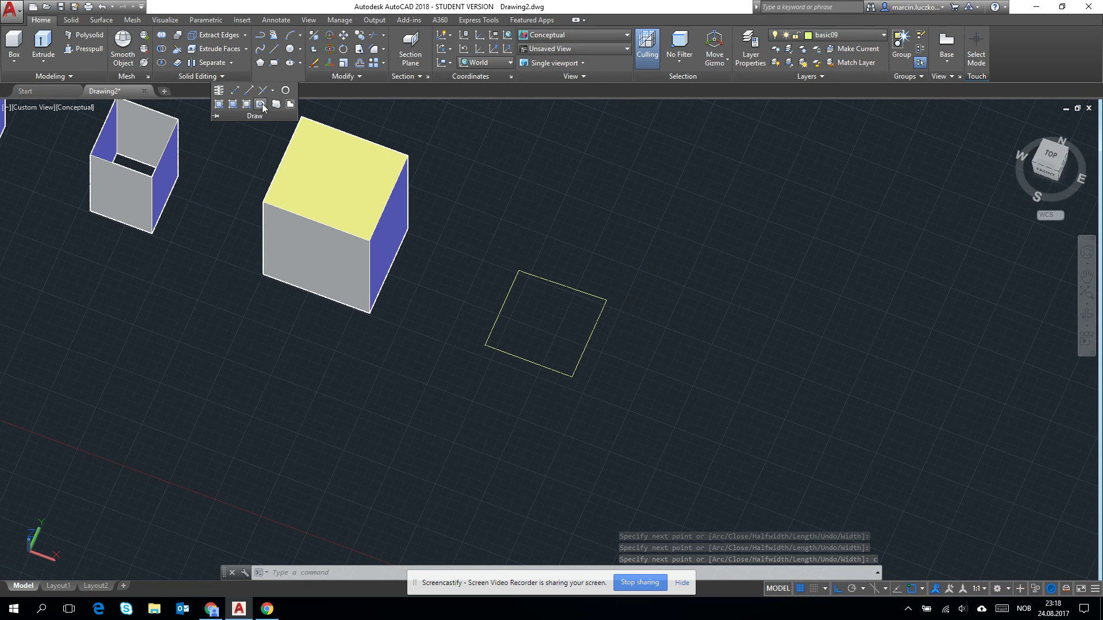
pyautogui.click(262, 106)
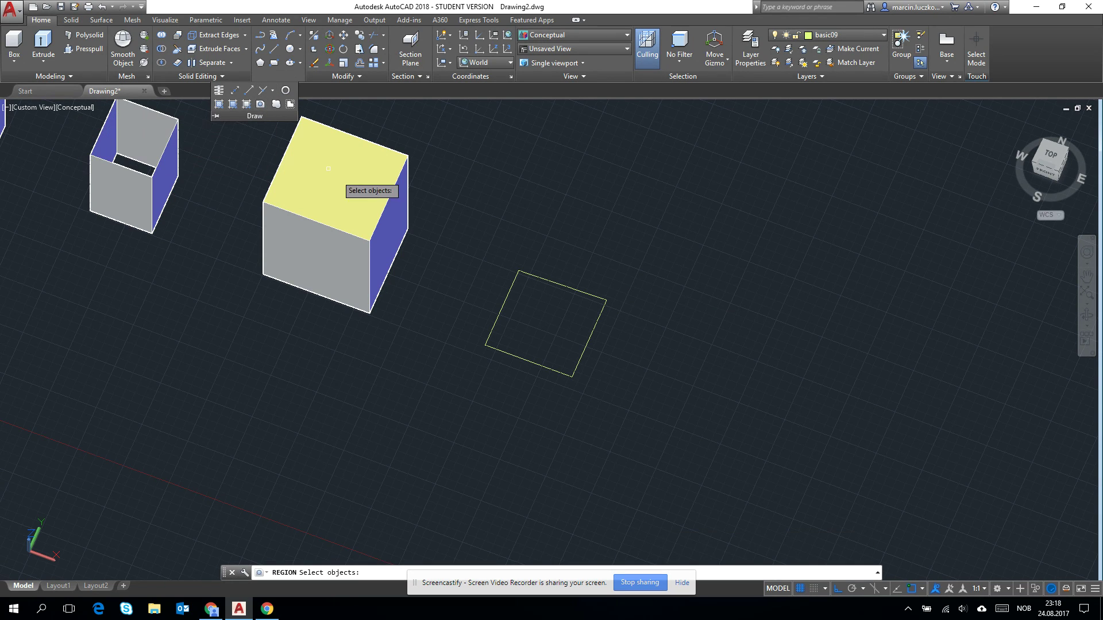
pyautogui.click(542, 281)
pyautogui.press('Return')
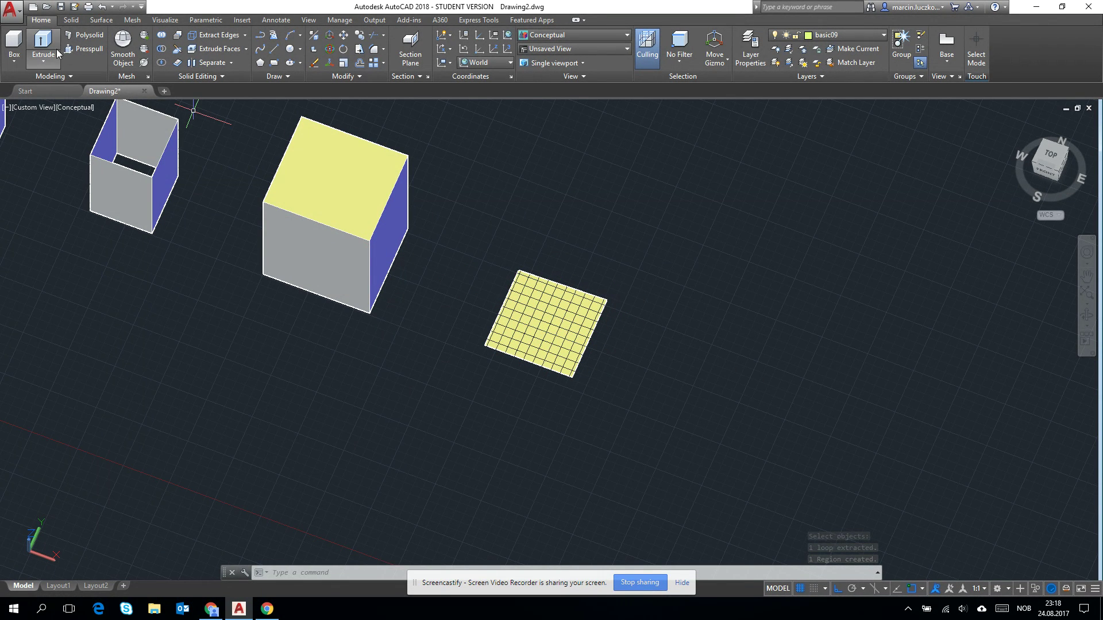
# - Extrude the new region upward into a solid block
pyautogui.click(571, 337)
pyautogui.press('Return')
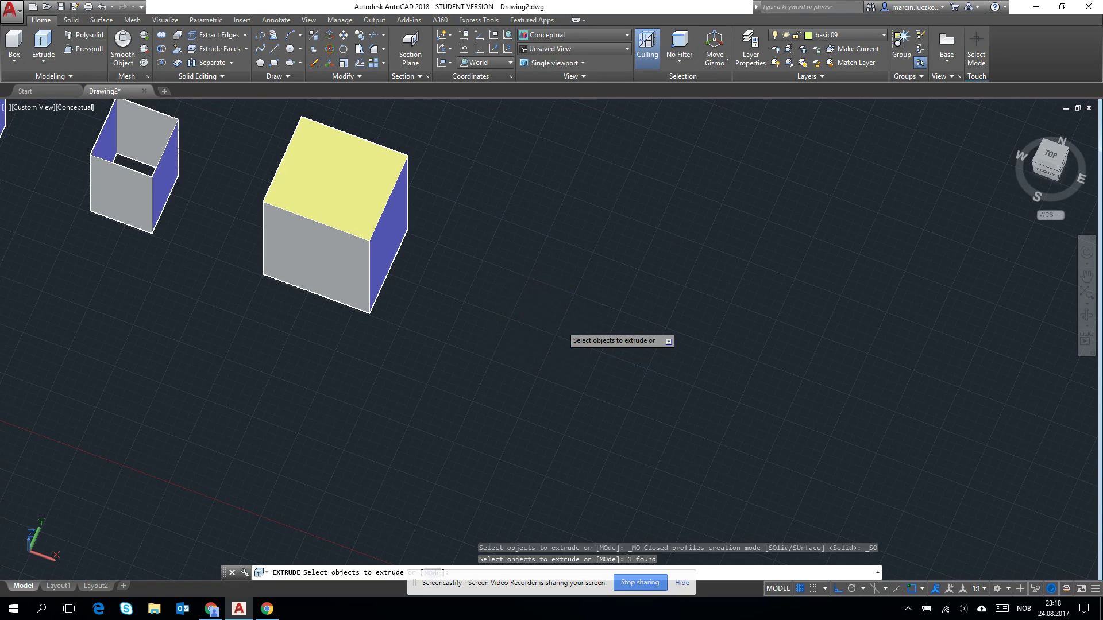
pyautogui.press('Escape')
# - Draw a rectangle on the ground beside the last extruded block, with its longer side along X
pyautogui.scroll(-3, 472, 234)
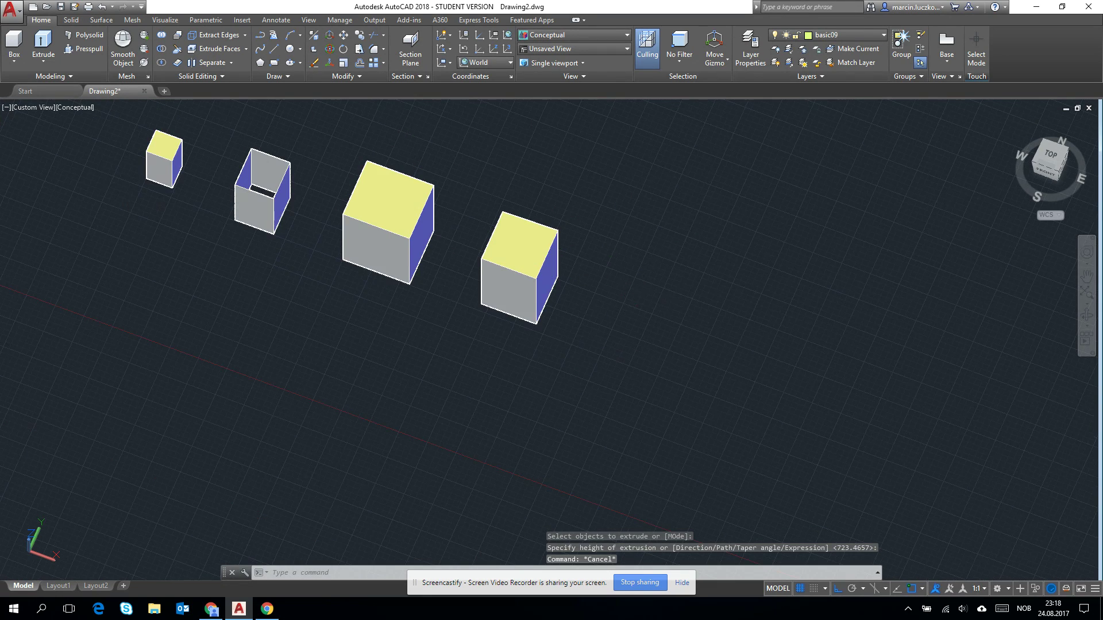
pyautogui.scroll(2, 496, 267)
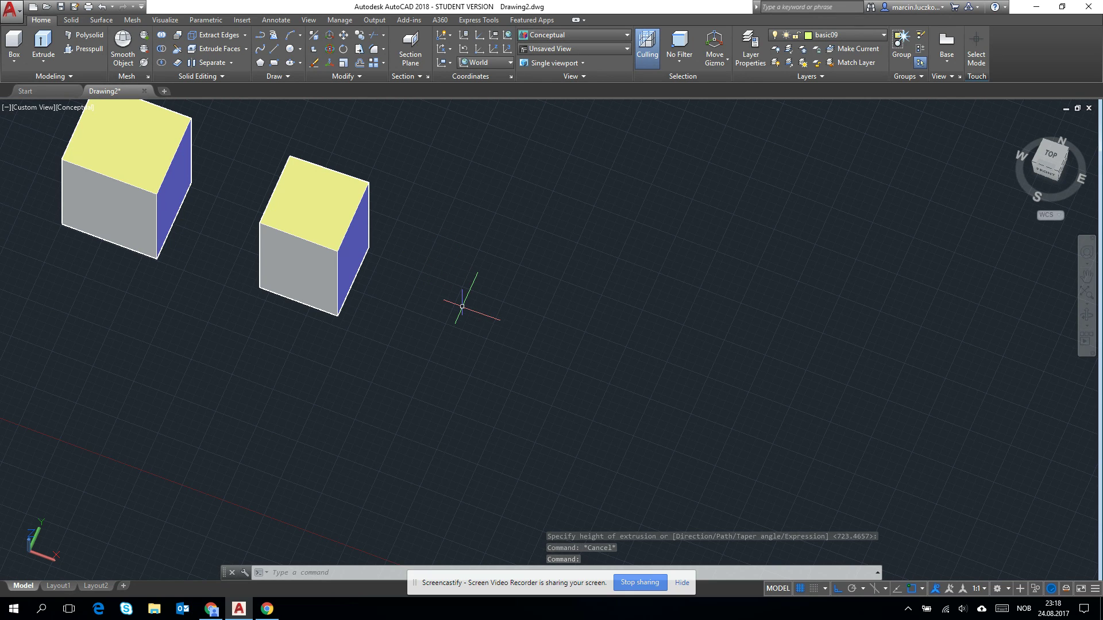
pyautogui.write('rec')
pyautogui.press('Return')
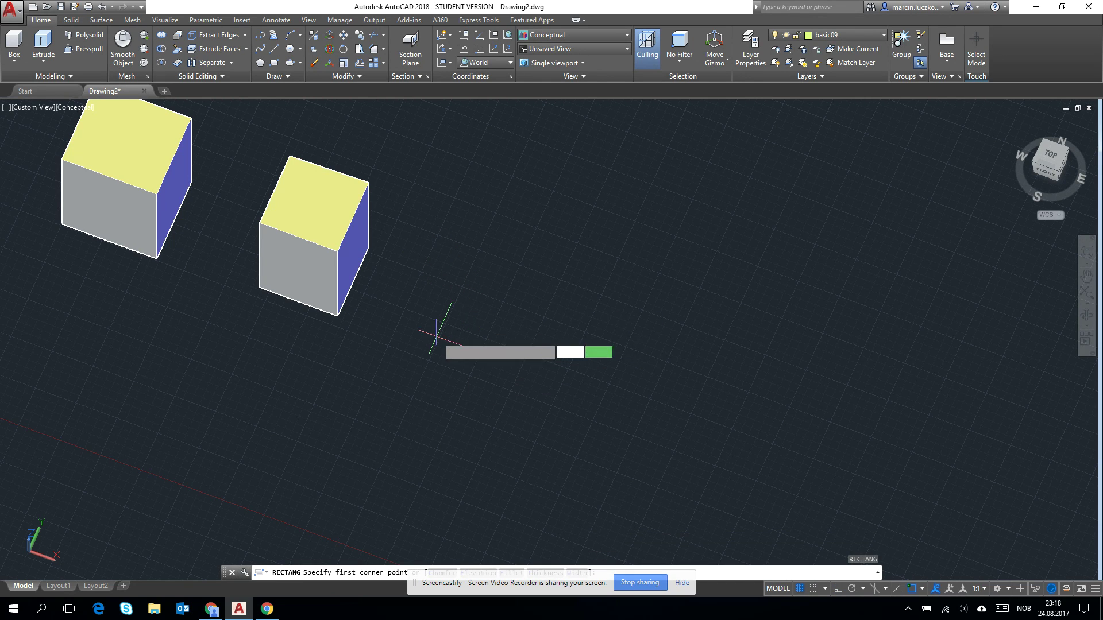
pyautogui.click(437, 337)
pyautogui.click(583, 308)
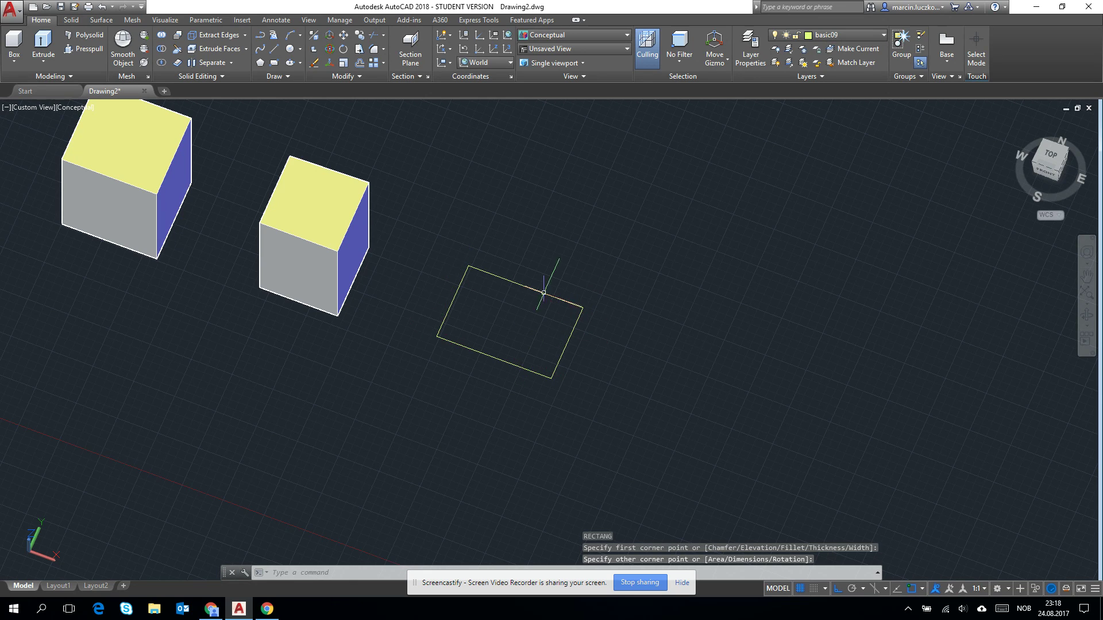
# - Convert the rectangle beside the last extruded block into a region
pyautogui.click(291, 77)
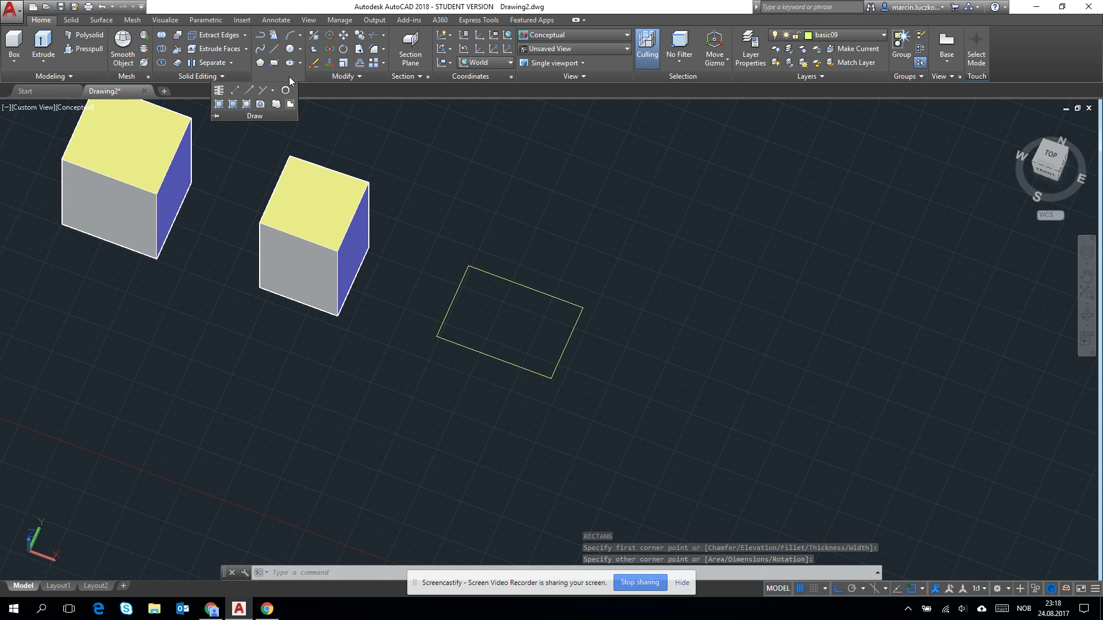
pyautogui.click(254, 106)
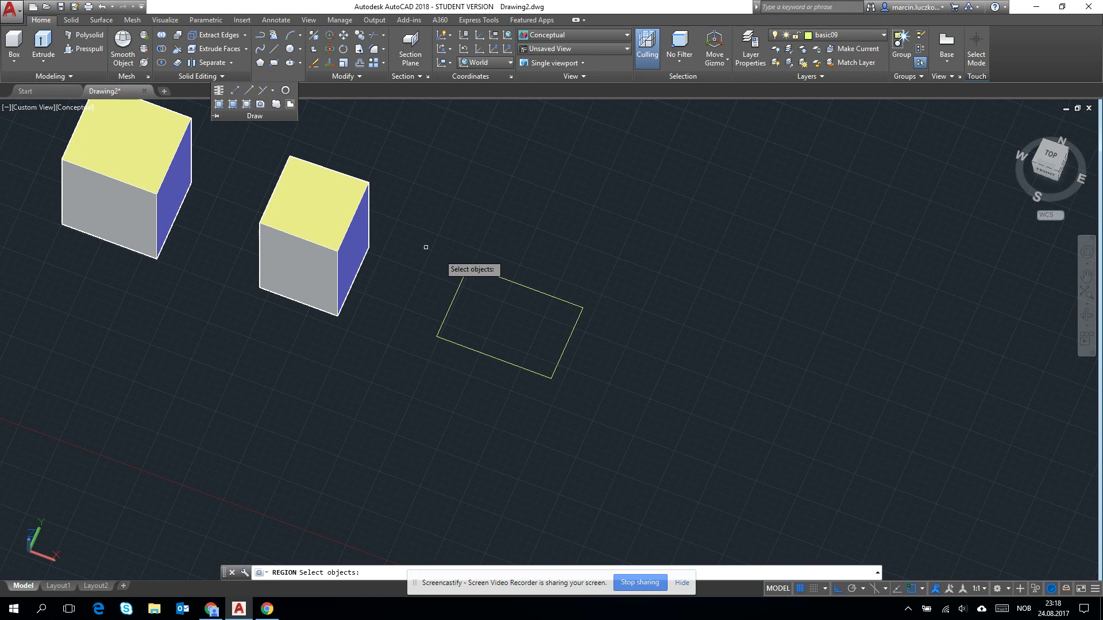
pyautogui.click(530, 288)
pyautogui.press('Return')
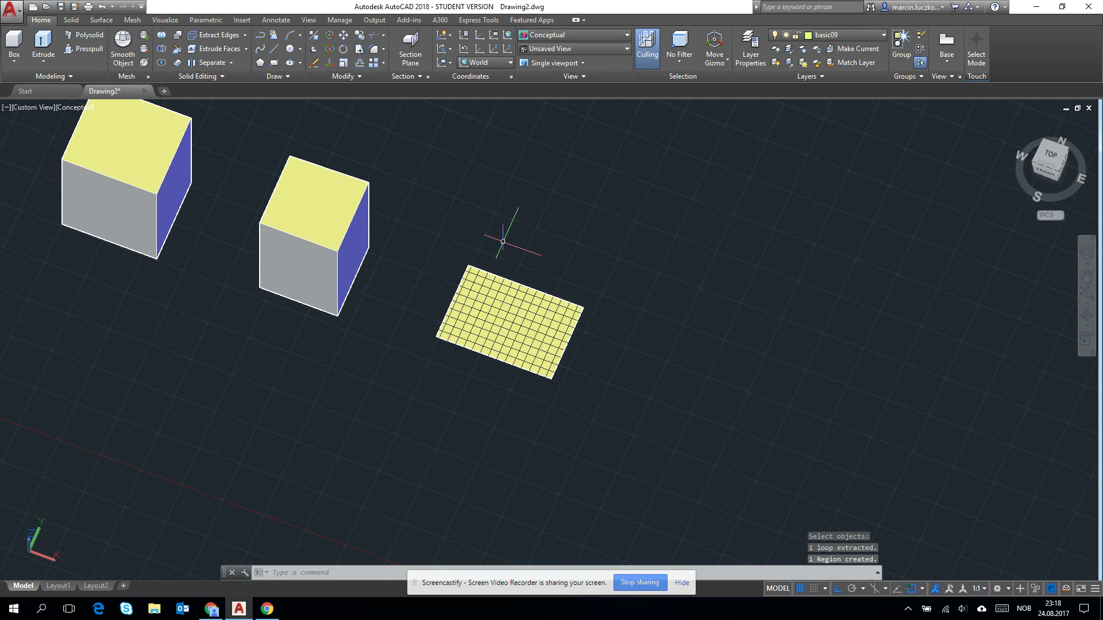
pyautogui.click(50, 61)
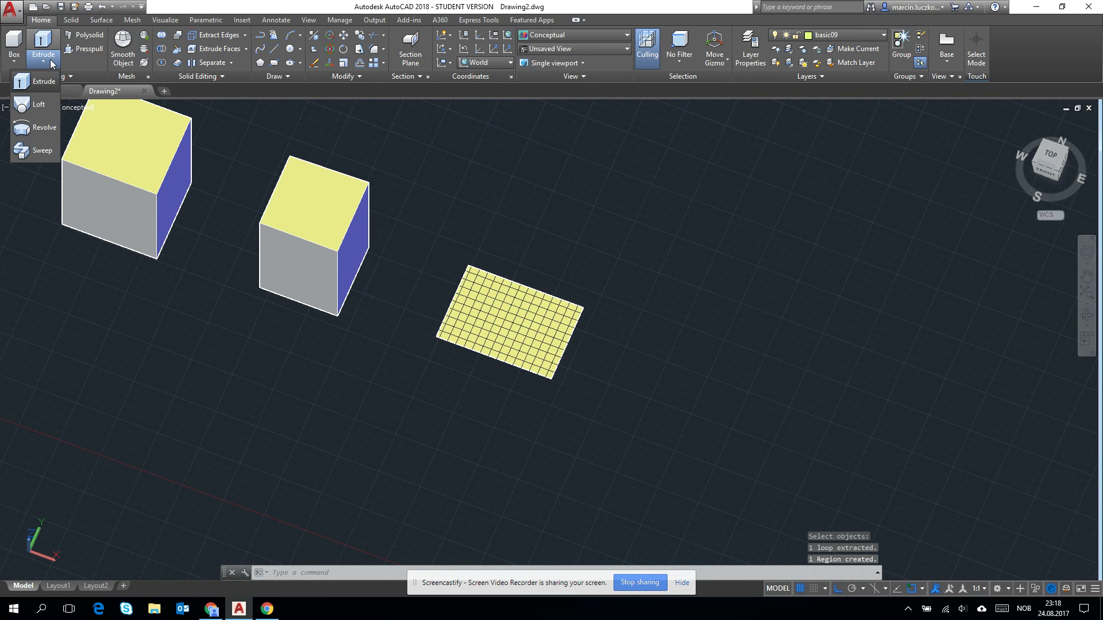
pyautogui.click(38, 105)
pyautogui.click(618, 294)
pyautogui.click(561, 331)
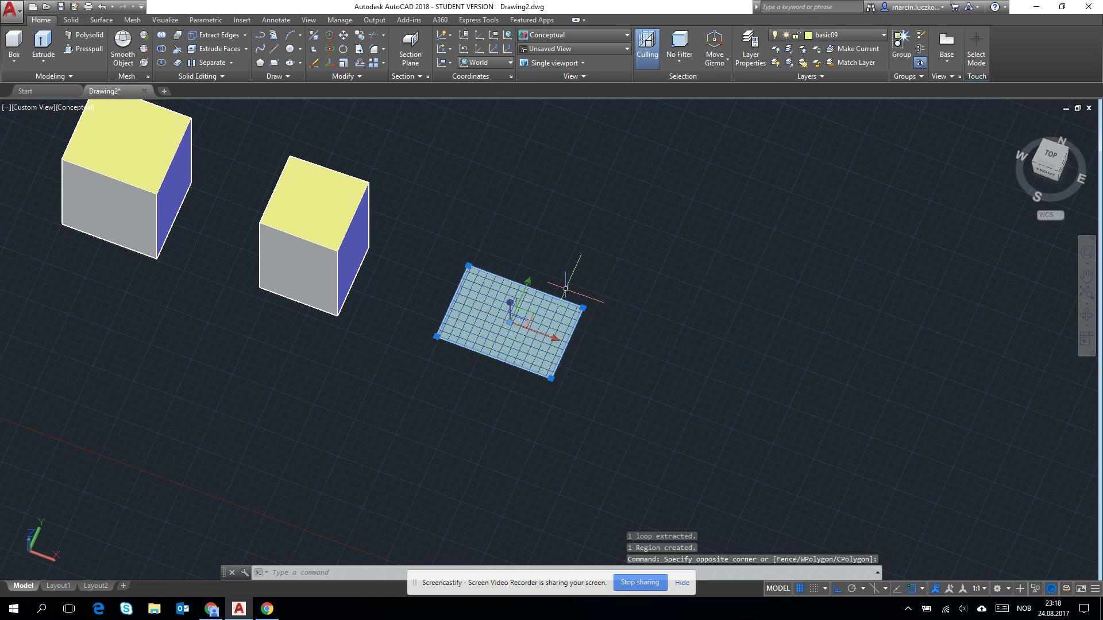
pyautogui.press('Escape')
# - Draw a vertical line upward from the far corner of the new region, taller than the neighbouring blocks
pyautogui.moveTo(524, 253); pyautogui.dragTo(548, 349, button='middle')
pyautogui.press('l')
pyautogui.press('Return')
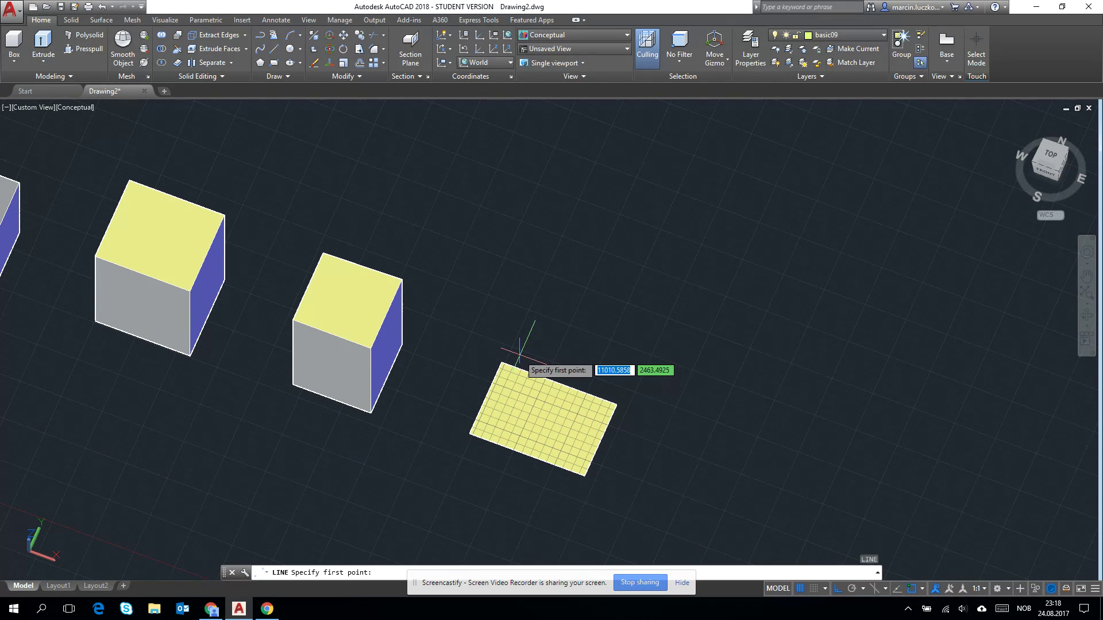
pyautogui.click(502, 363)
pyautogui.click(502, 208)
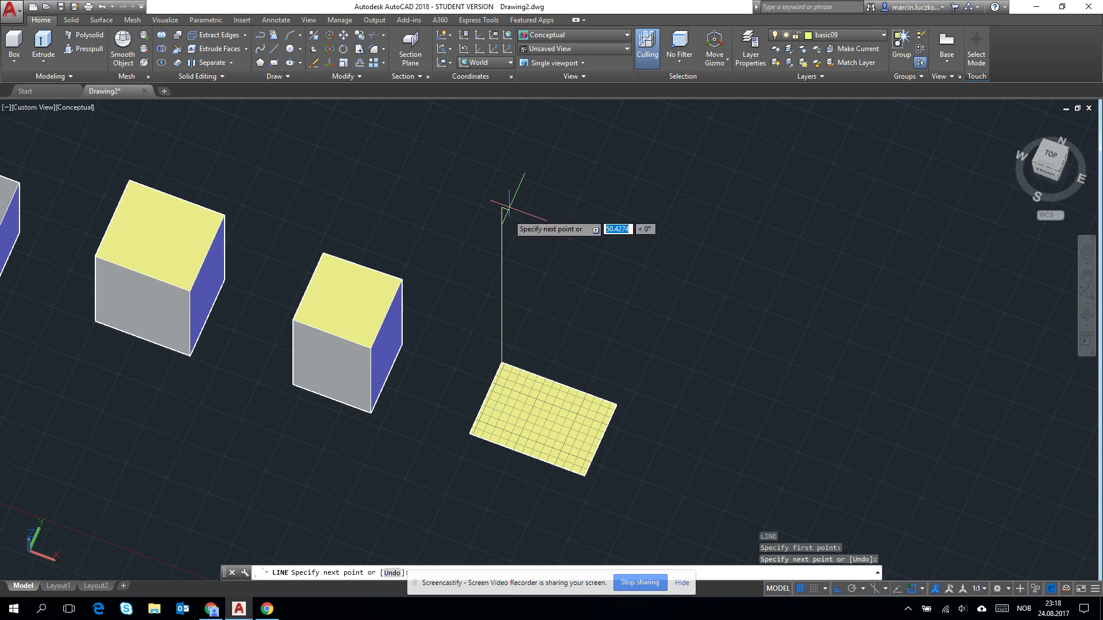
pyautogui.press('Escape')
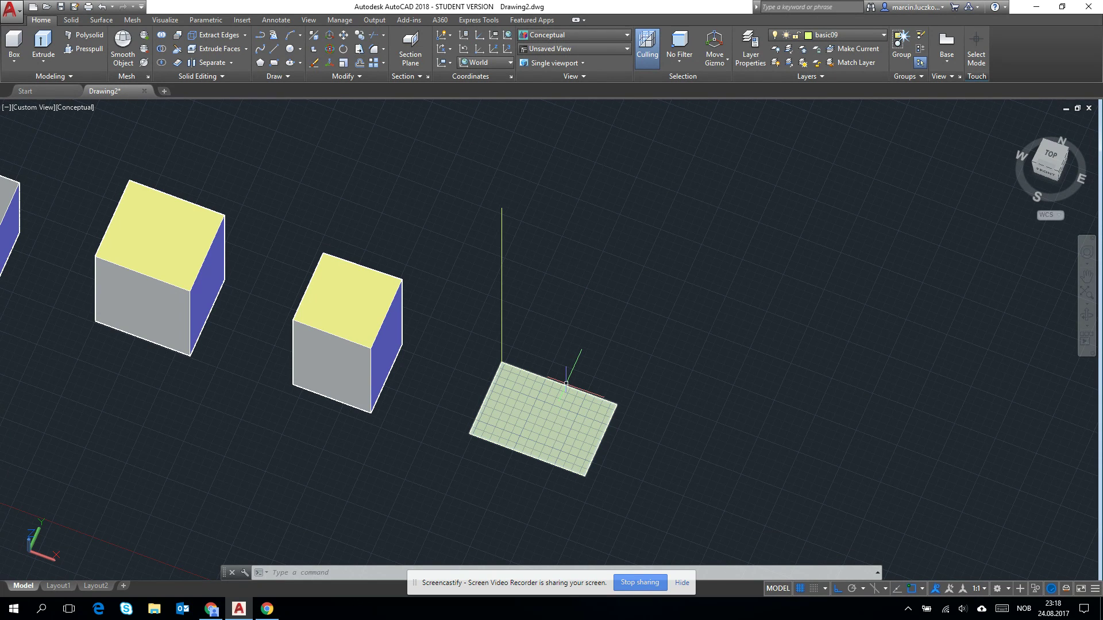
pyautogui.moveTo(566, 383)
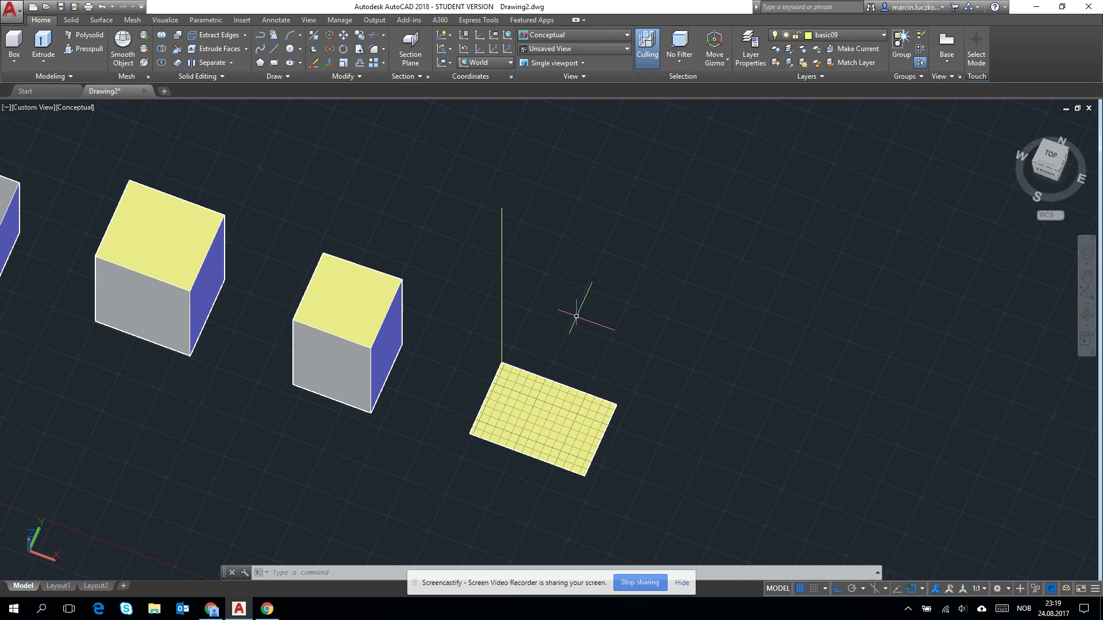
pyautogui.click(620, 353)
pyautogui.click(592, 426)
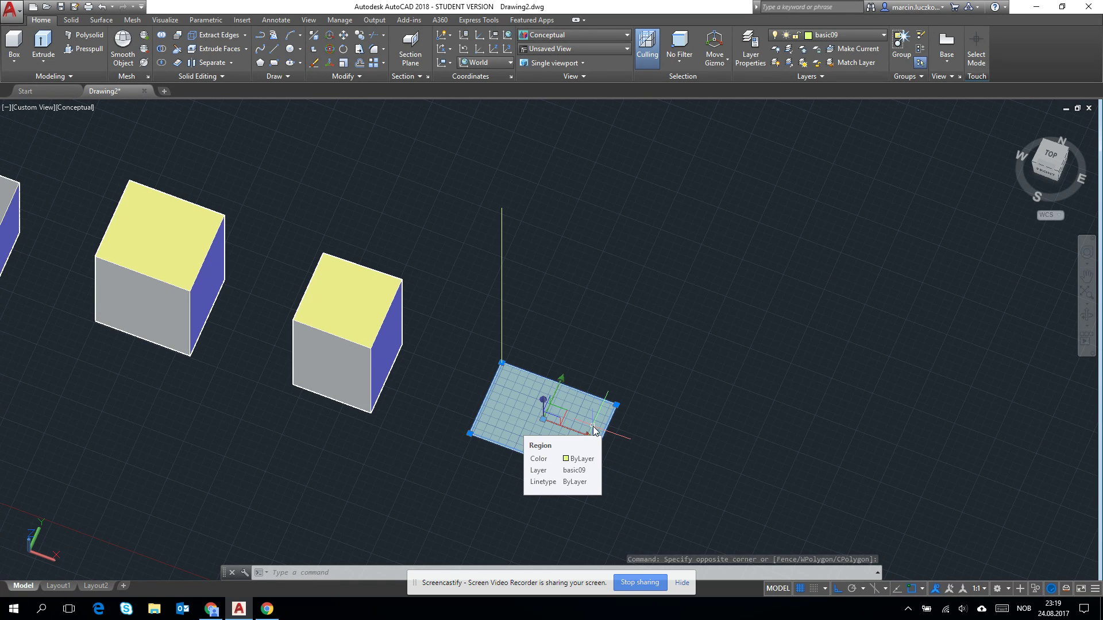
pyautogui.write('COP')
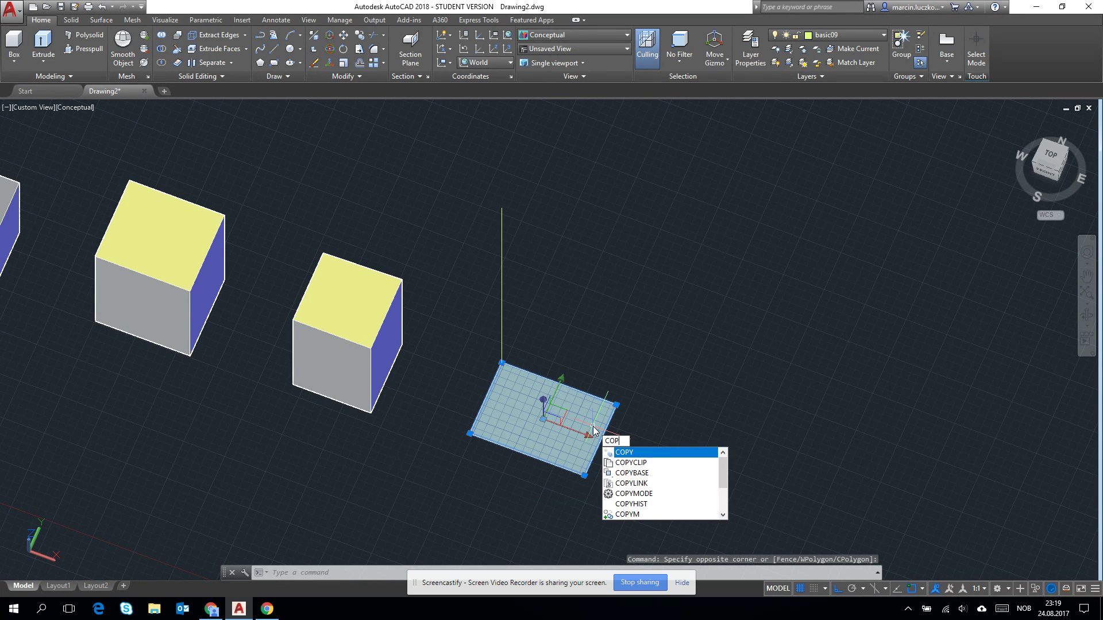
pyautogui.press('Return')
pyautogui.press('Escape')
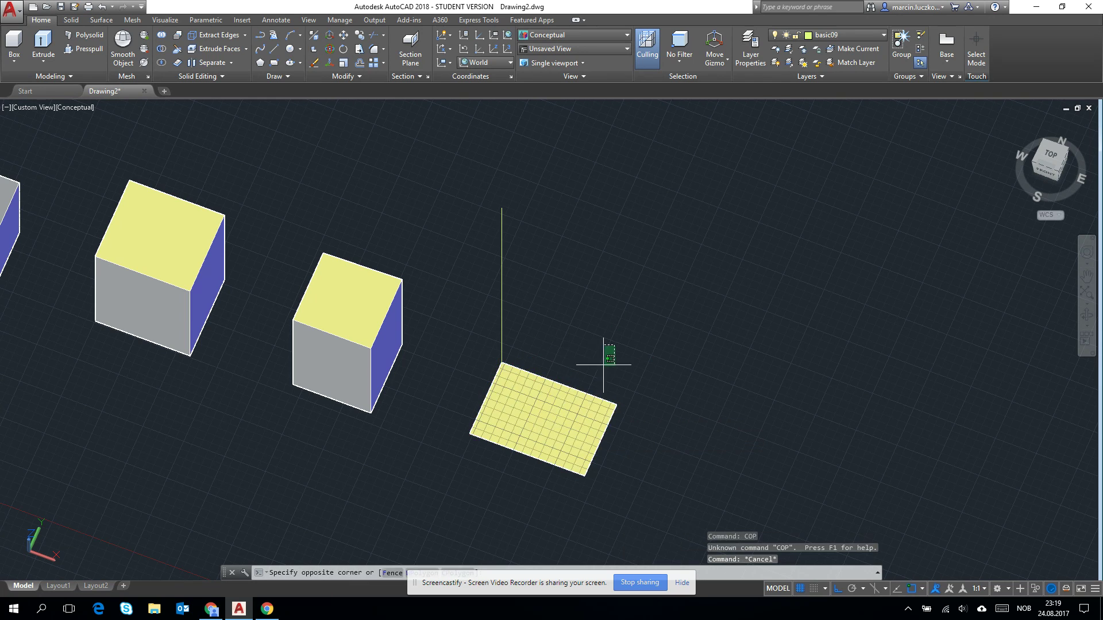
# - Copy the region from its corner at the line's base to the upper end of the vertical line
pyautogui.click(598, 364)
pyautogui.click(558, 439)
pyautogui.write('c')
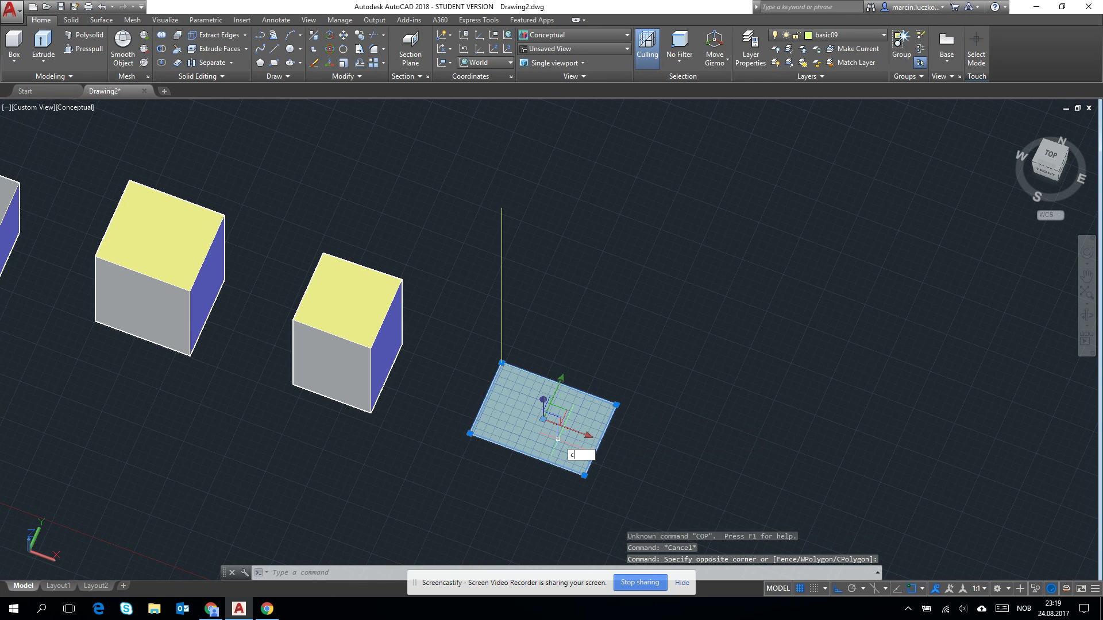
pyautogui.write('o')
pyautogui.press('Return')
pyautogui.click(503, 363)
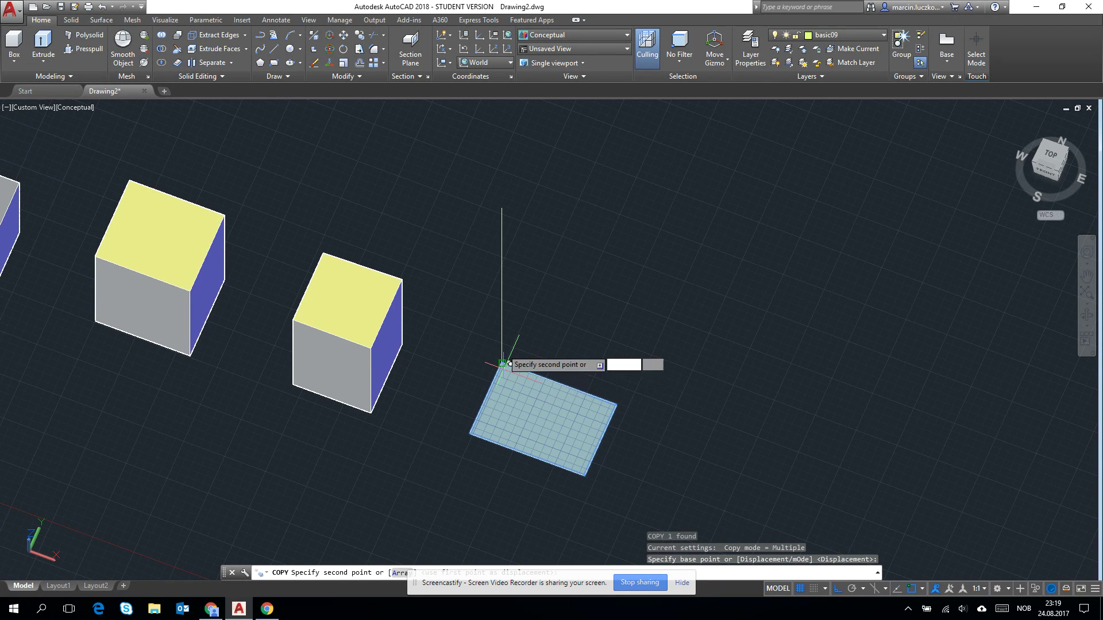
pyautogui.click(504, 196)
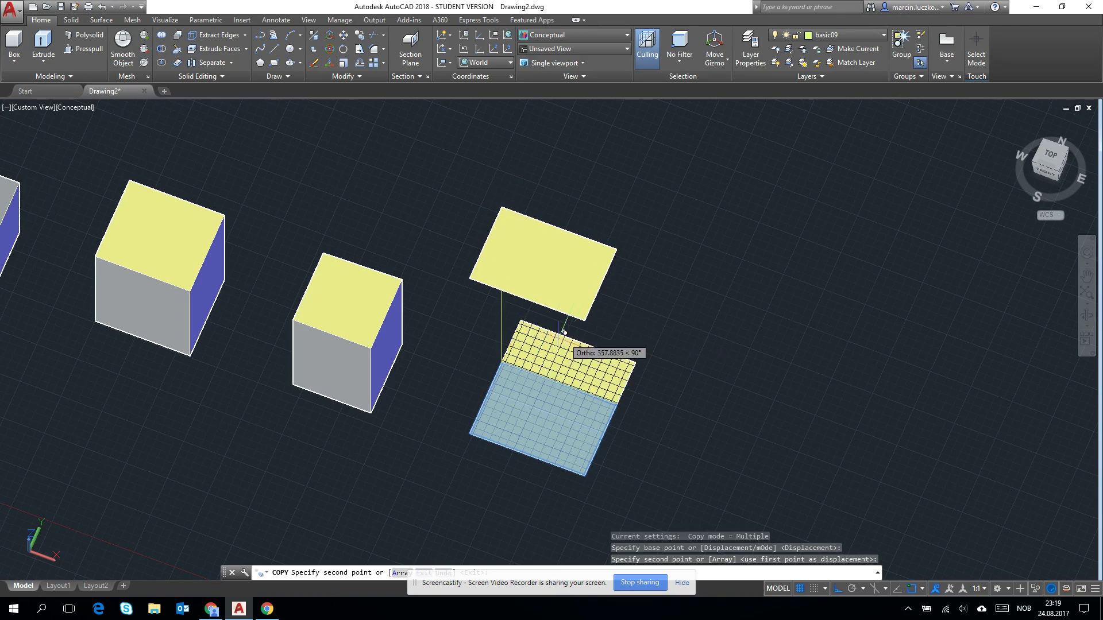
pyautogui.press('Escape')
# - Loft a solid from the ground region to its raised copy, using the cross sections only
pyautogui.keyDown('shift'); pyautogui.moveTo(592, 356); pyautogui.dragTo(660, 339, button='middle'); pyautogui.keyUp('shift')
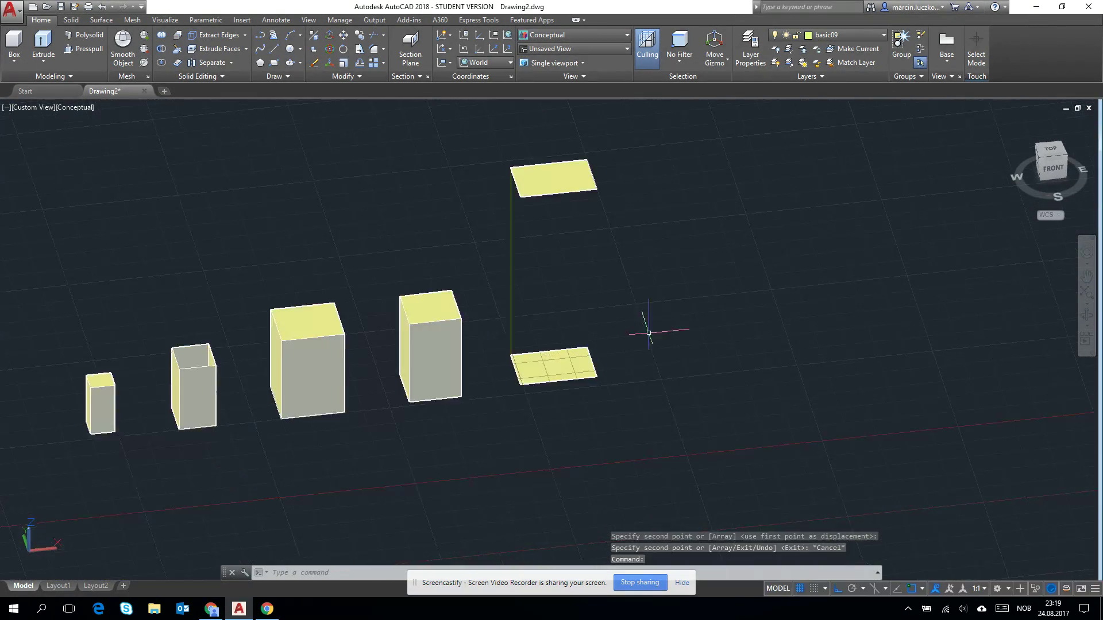
pyautogui.scroll(-3, 660, 339)
pyautogui.scroll(2, 603, 249)
pyautogui.scroll(2, 603, 249)
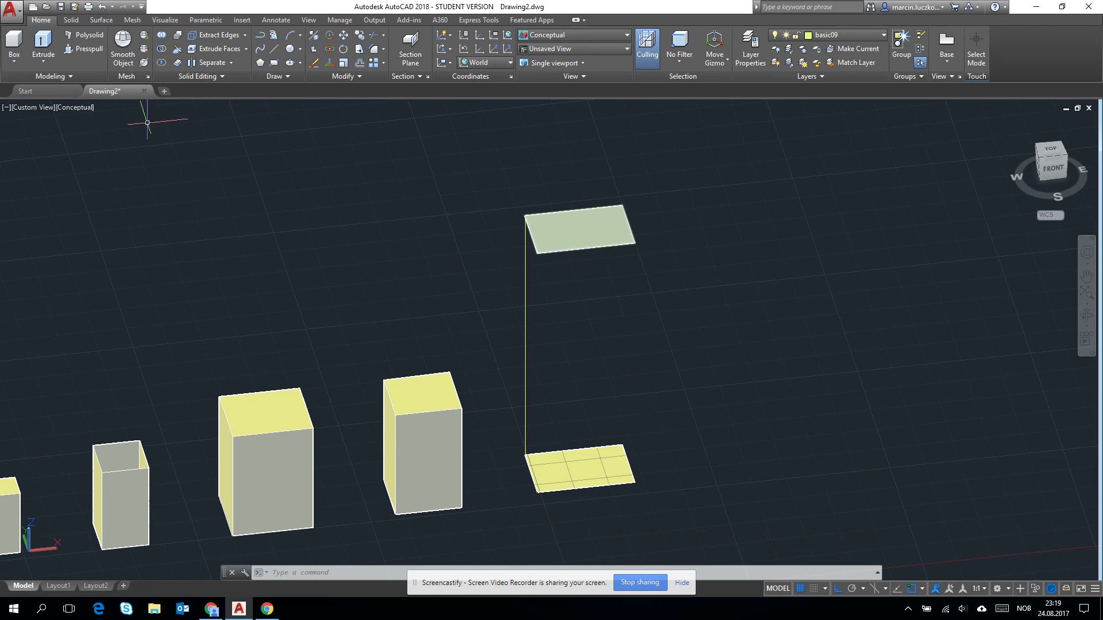
pyautogui.click(43, 59)
pyautogui.click(37, 103)
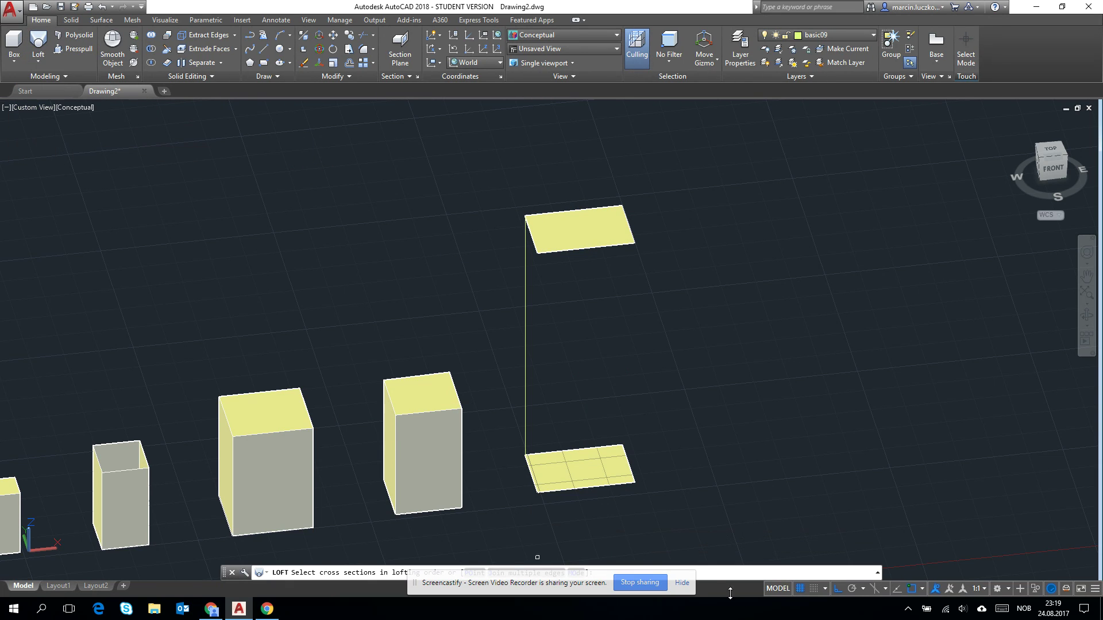
pyautogui.click(598, 466)
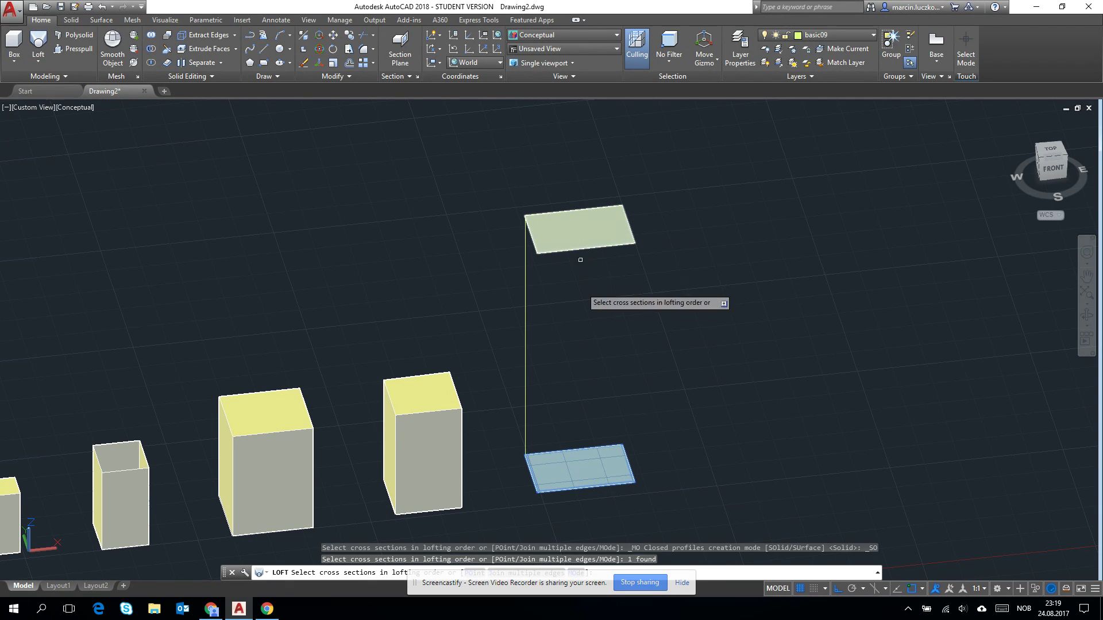
pyautogui.click(573, 233)
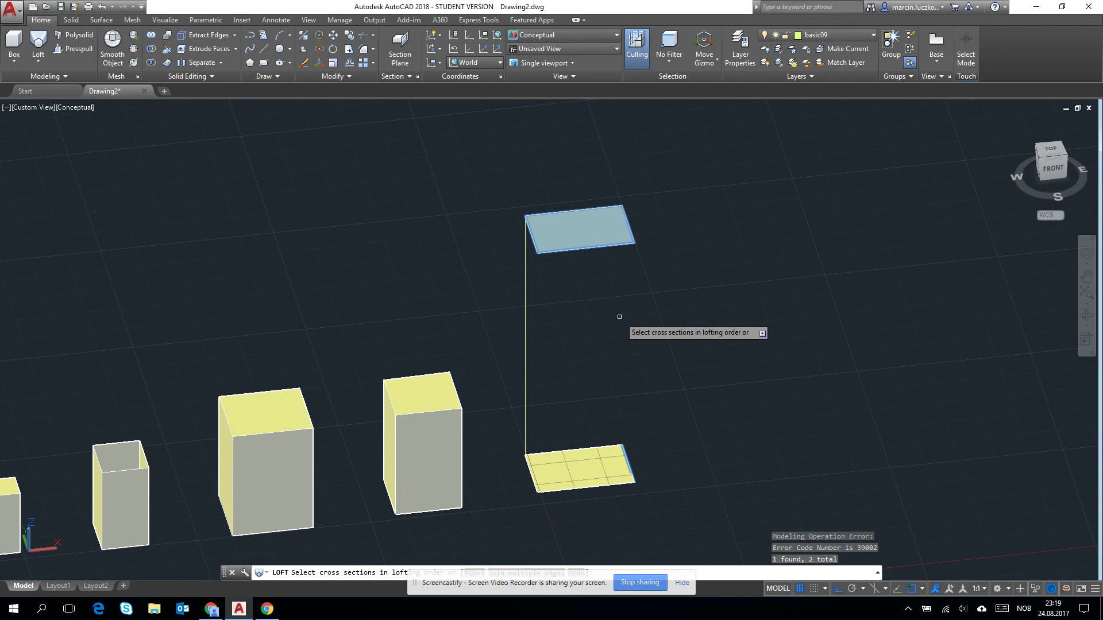
pyautogui.press('Return')
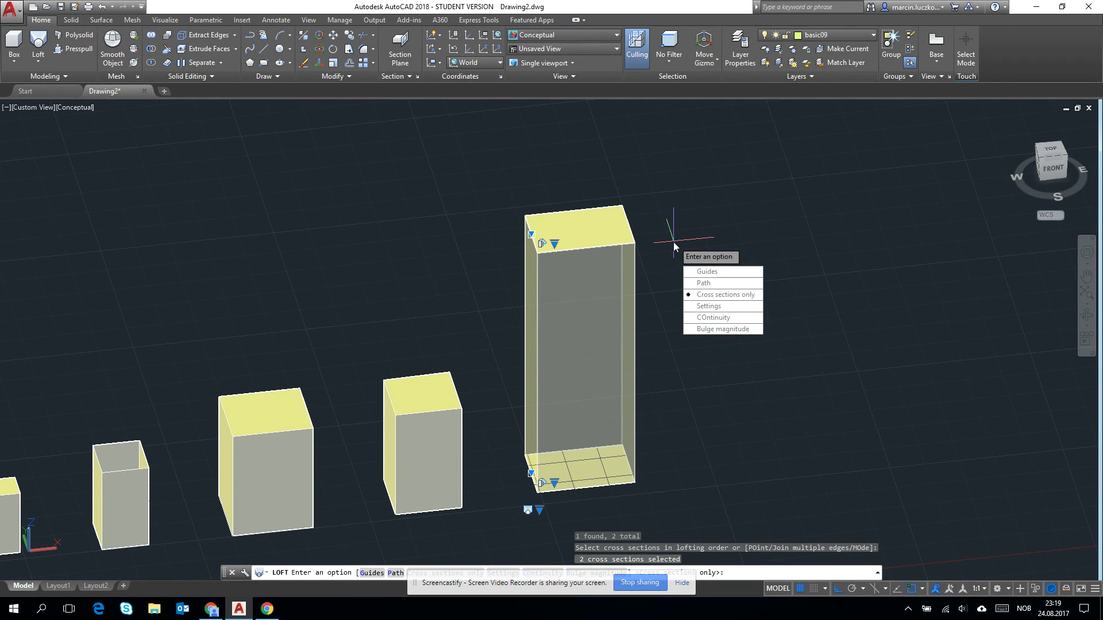
pyautogui.press('Return')
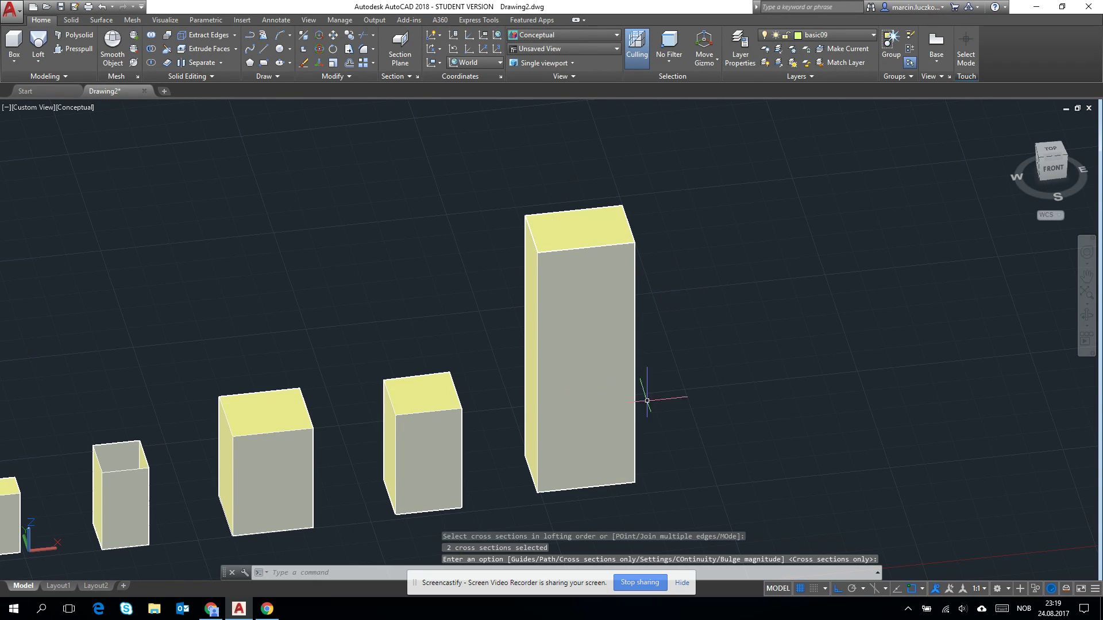
# - Draw a rectangle on the ground in the empty area beside the tall lofted block
pyautogui.keyDown('shift'); pyautogui.moveTo(647, 400); pyautogui.dragTo(659, 368, button='middle'); pyautogui.keyUp('shift')
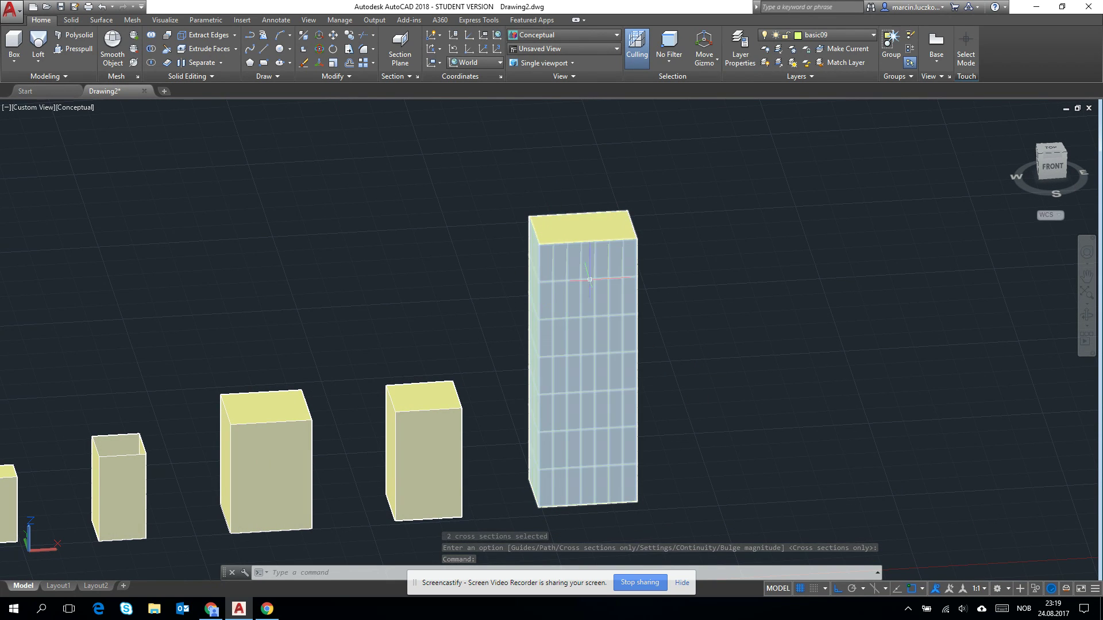
pyautogui.moveTo(856, 396); pyautogui.dragTo(607, 321, button='middle')
pyautogui.press('Escape')
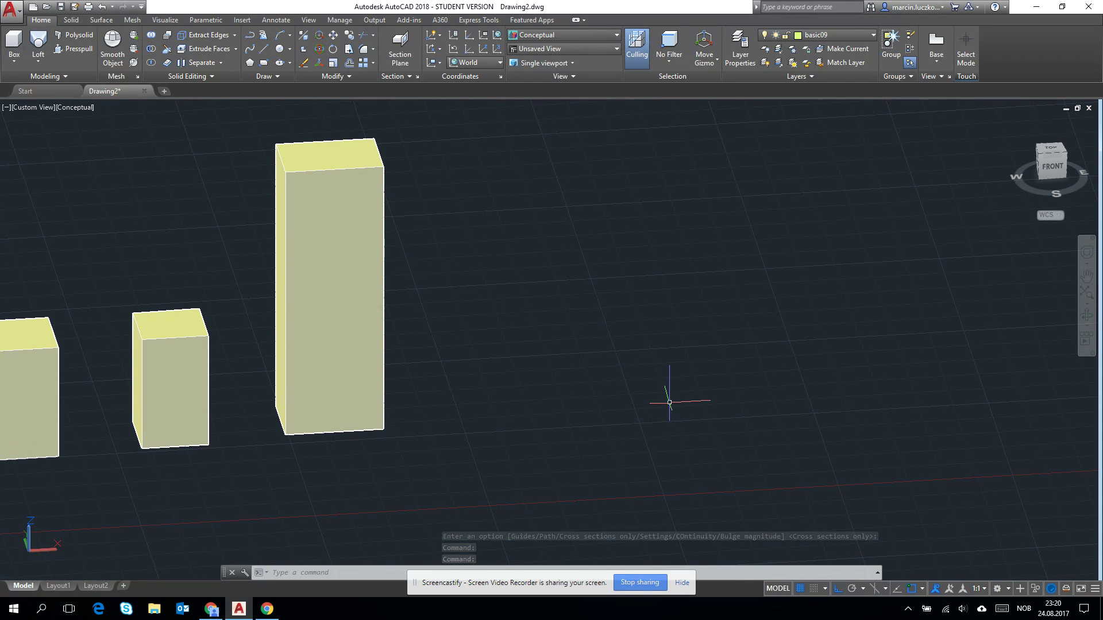
pyautogui.write('rec')
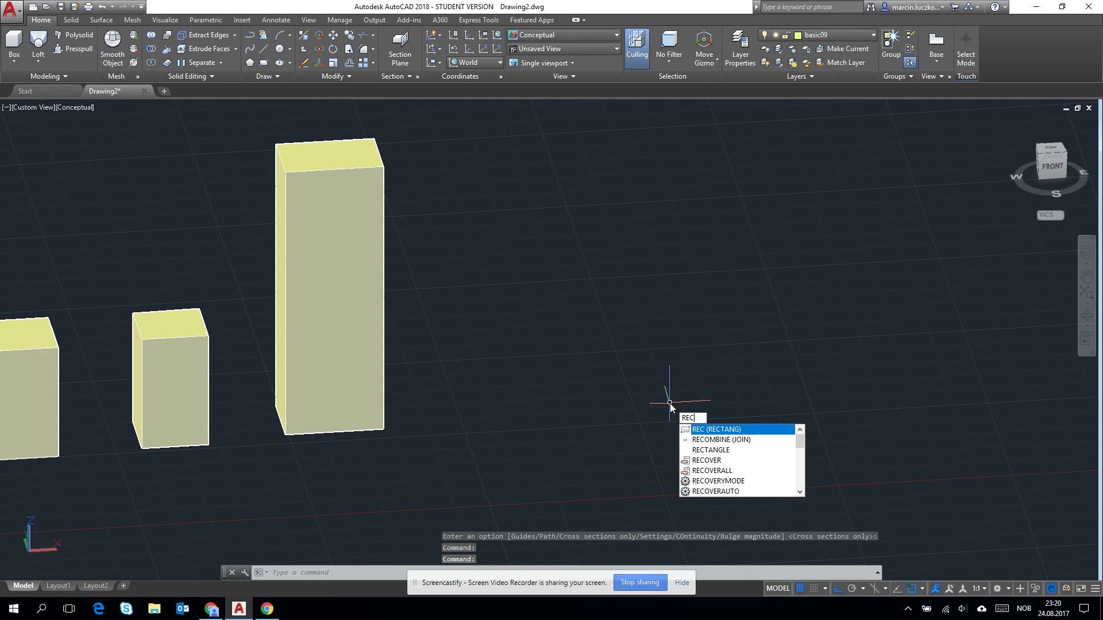
pyautogui.press('Return')
pyautogui.click(573, 415)
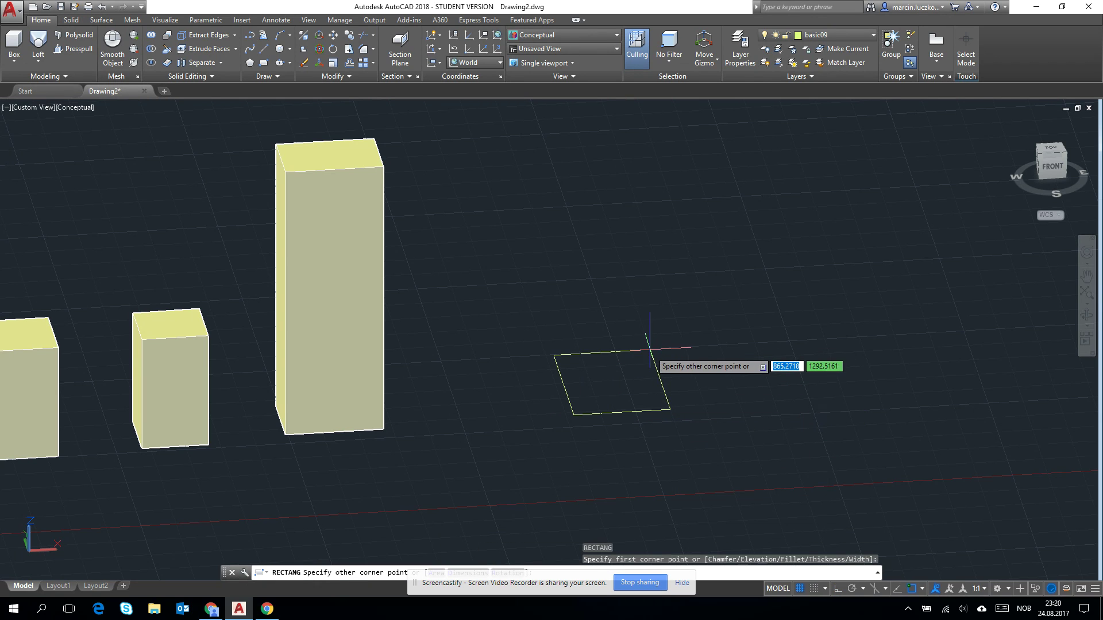
# - Draw a smaller rectangle inside the new one and move it along X until it lies outside, beside it
pyautogui.press('Return')
pyautogui.scroll(1, 595, 397)
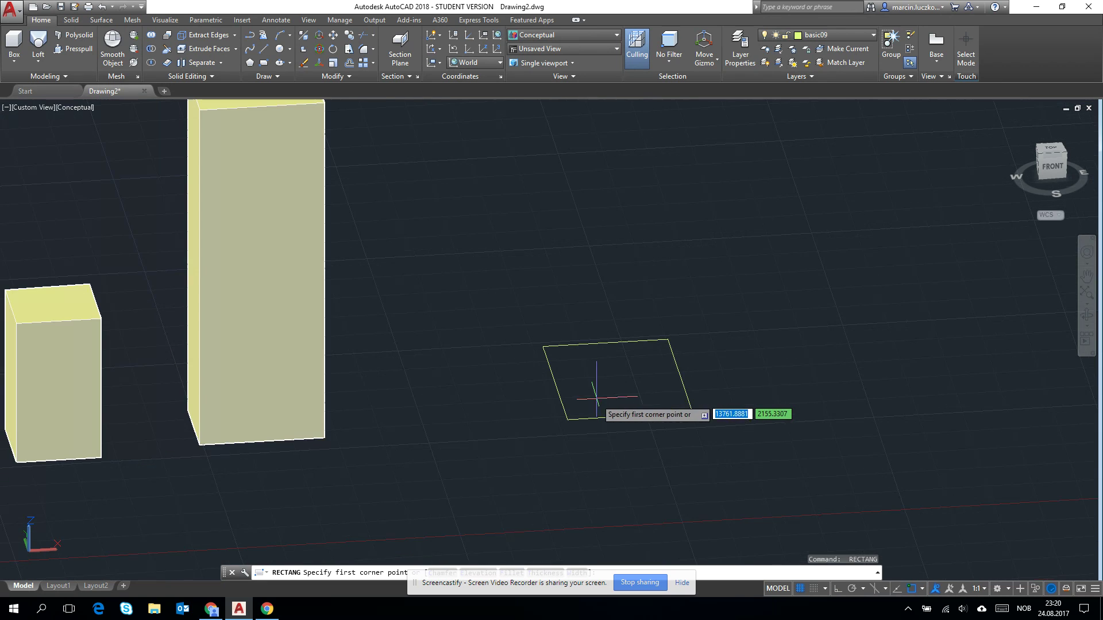
pyautogui.click(595, 397)
pyautogui.click(645, 366)
pyautogui.click(636, 391)
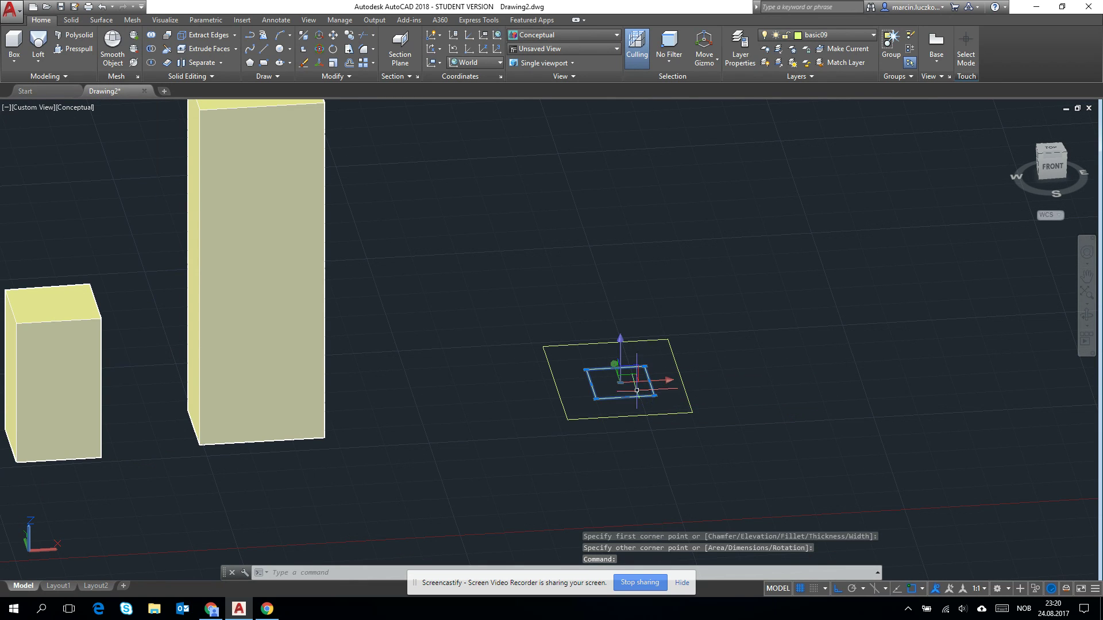
pyautogui.moveTo(636, 398); pyautogui.dragTo(820, 391)
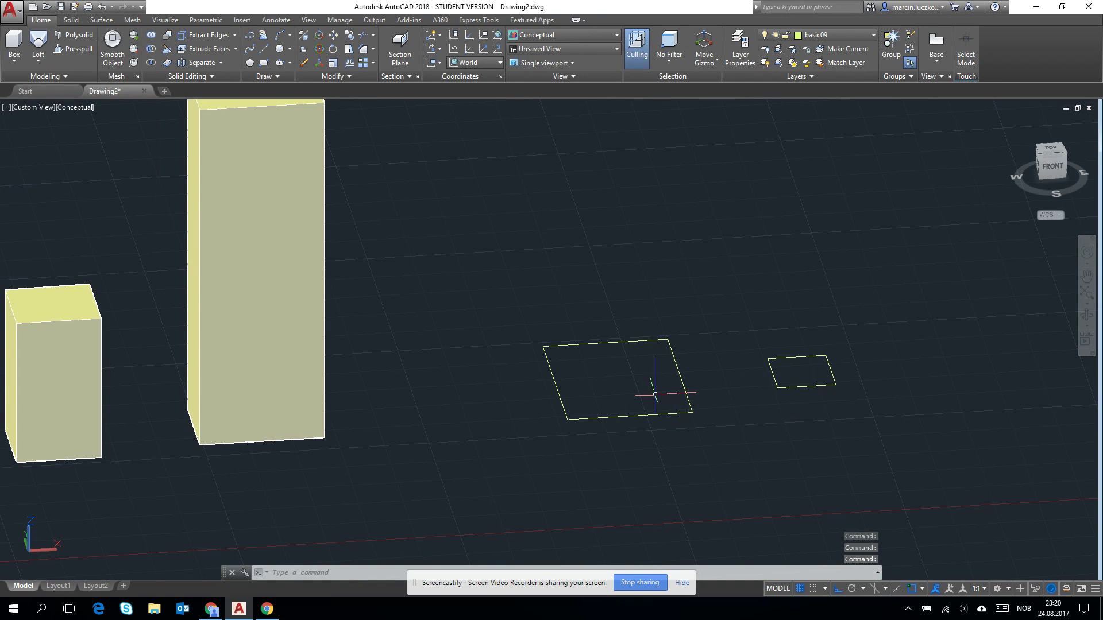
# - Draw a vertical line upward from the far corner of the larger rectangle
pyautogui.write('l')
pyautogui.press('Return')
pyautogui.click(562, 345)
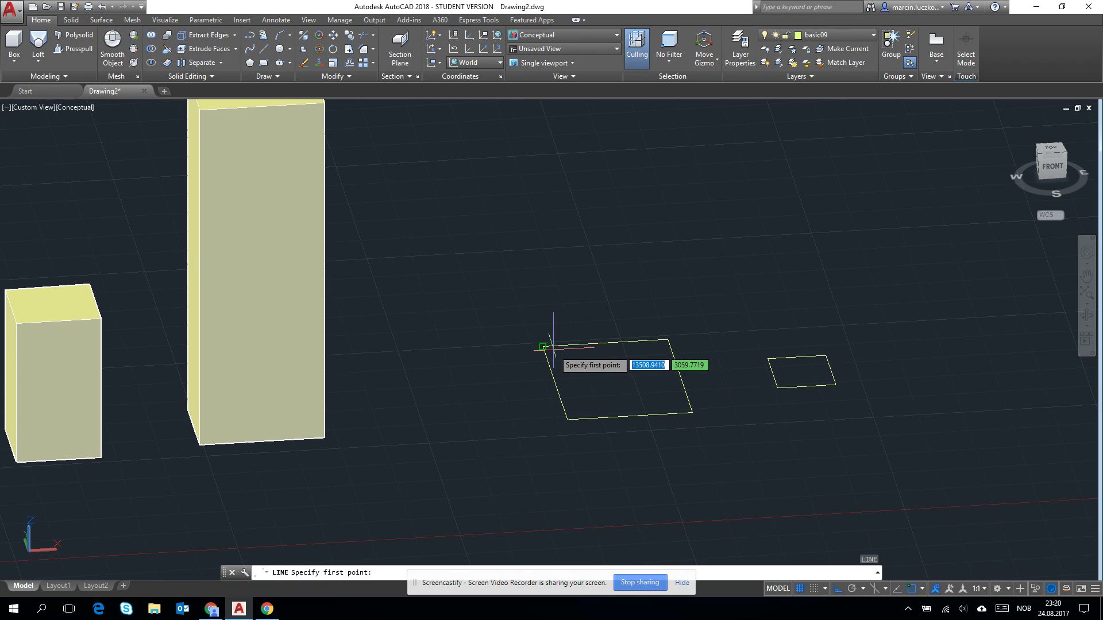
pyautogui.scroll(-4, 550, 346)
pyautogui.click(550, 201)
pyautogui.press('Escape')
# - Move the small rectangle by its far corner onto the upper end of the vertical line
pyautogui.scroll(4, 664, 352)
pyautogui.moveTo(675, 347); pyautogui.dragTo(639, 407)
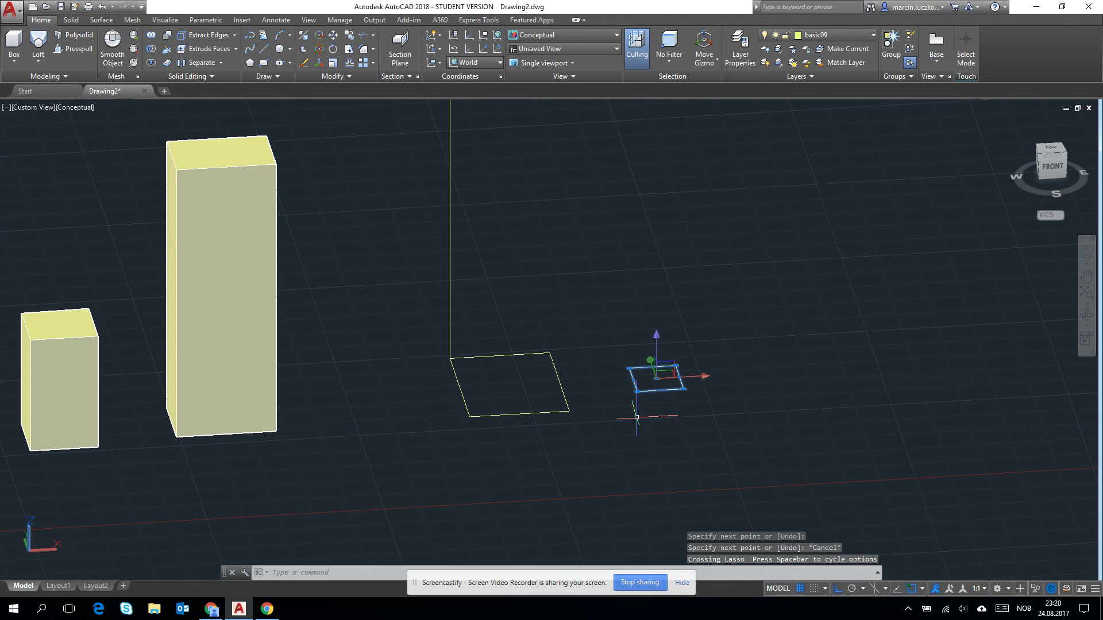
pyautogui.write('m')
pyautogui.press('Return')
pyautogui.click(629, 367)
pyautogui.scroll(-3, 629, 368)
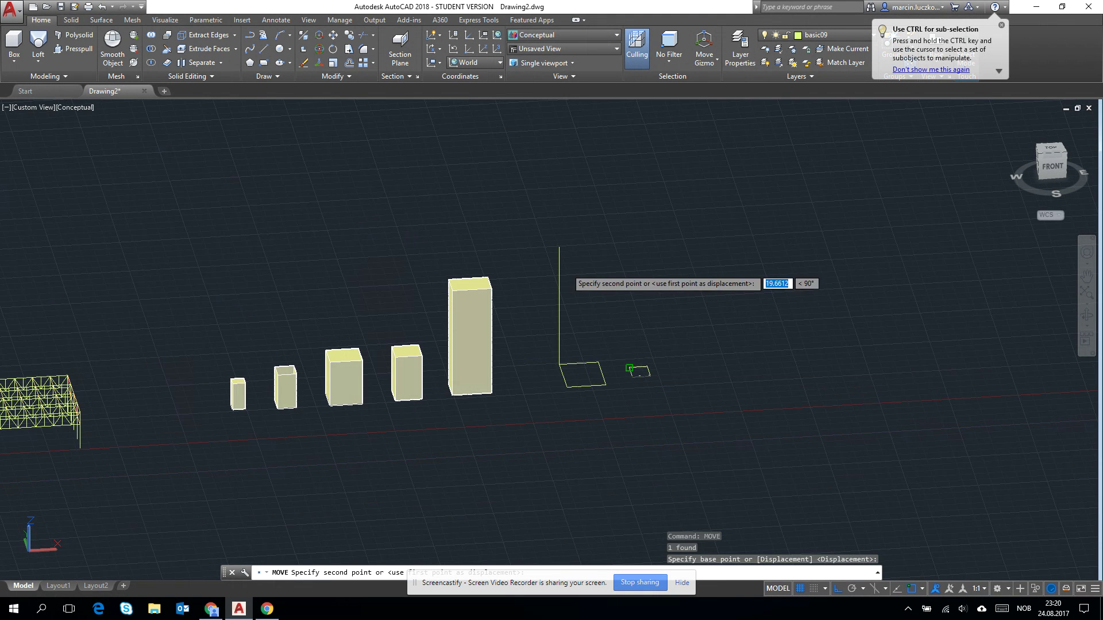
pyautogui.click(559, 247)
pyautogui.press('Escape')
# - Delete the vertical guide line between the large and small rectangles
pyautogui.click(569, 298)
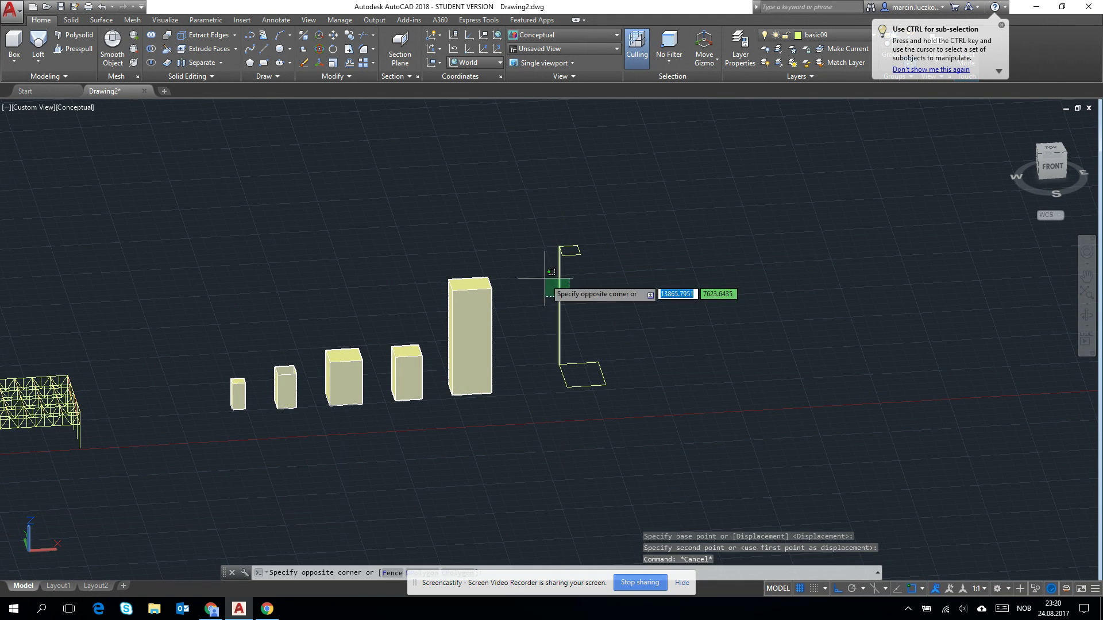
pyautogui.click(546, 286)
pyautogui.click(649, 260)
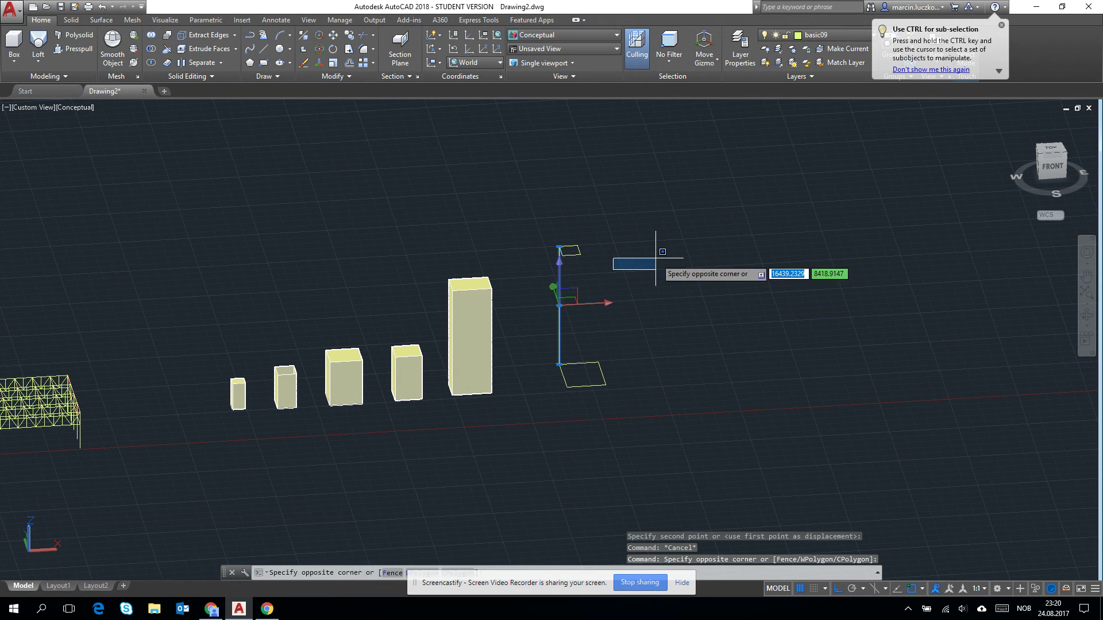
pyautogui.press('Escape')
pyautogui.click(590, 303)
pyautogui.click(562, 290)
pyautogui.press('Delete')
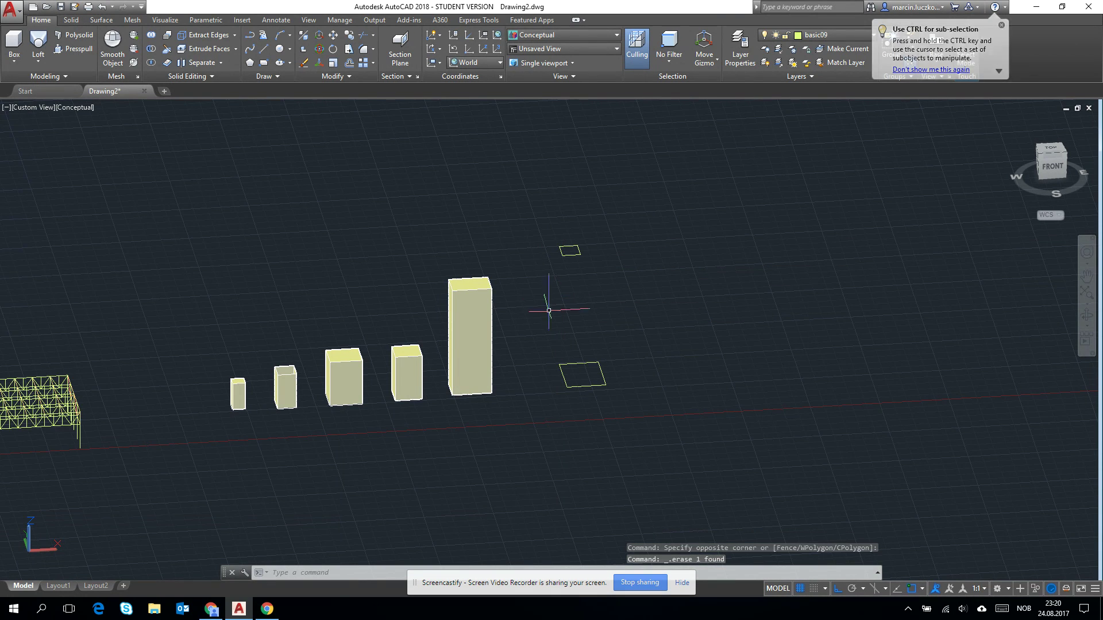
# - Convert the small upper rectangle and the larger lower rectangle into two separate regions
pyautogui.scroll(2, 563, 308)
pyautogui.click(251, 75)
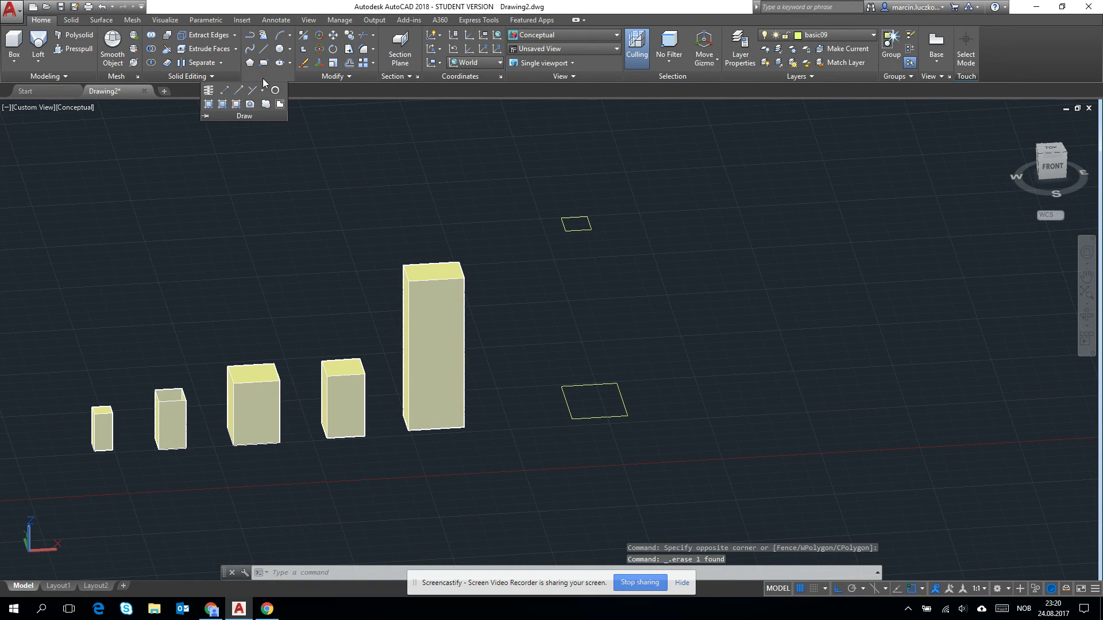
pyautogui.click(249, 104)
pyautogui.click(563, 224)
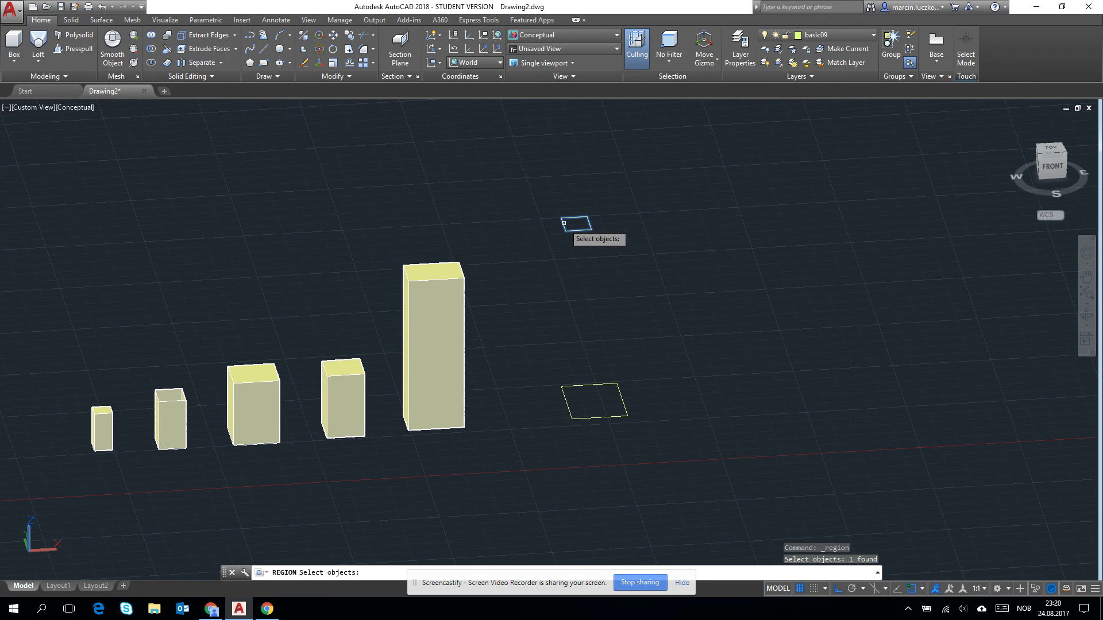
pyautogui.press('Return')
pyautogui.press('Return')
pyautogui.click(596, 384)
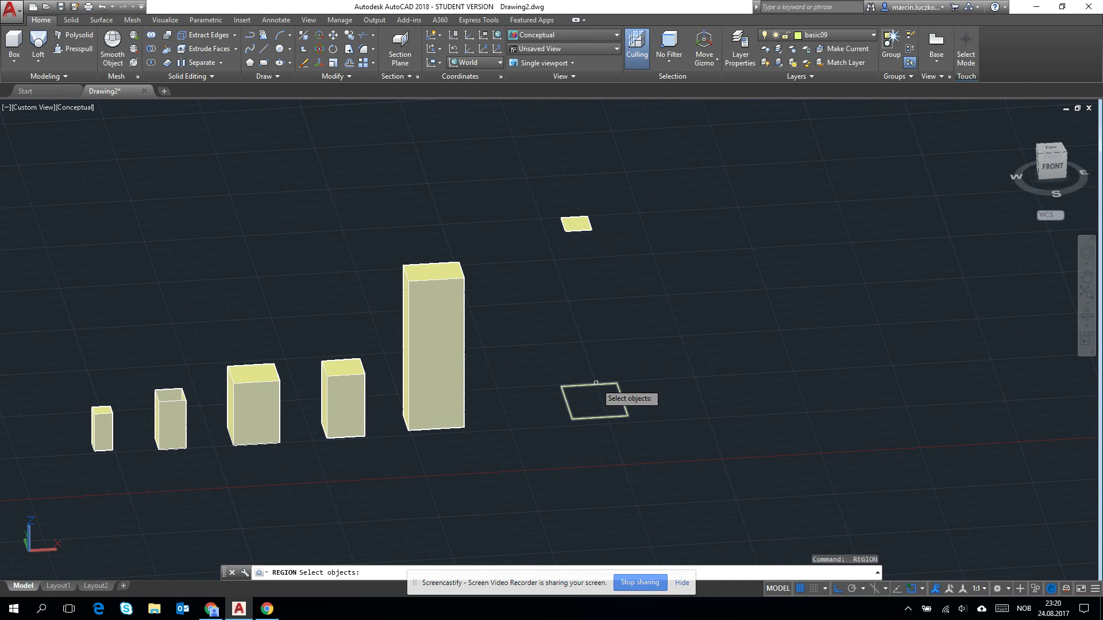
pyautogui.press('Return')
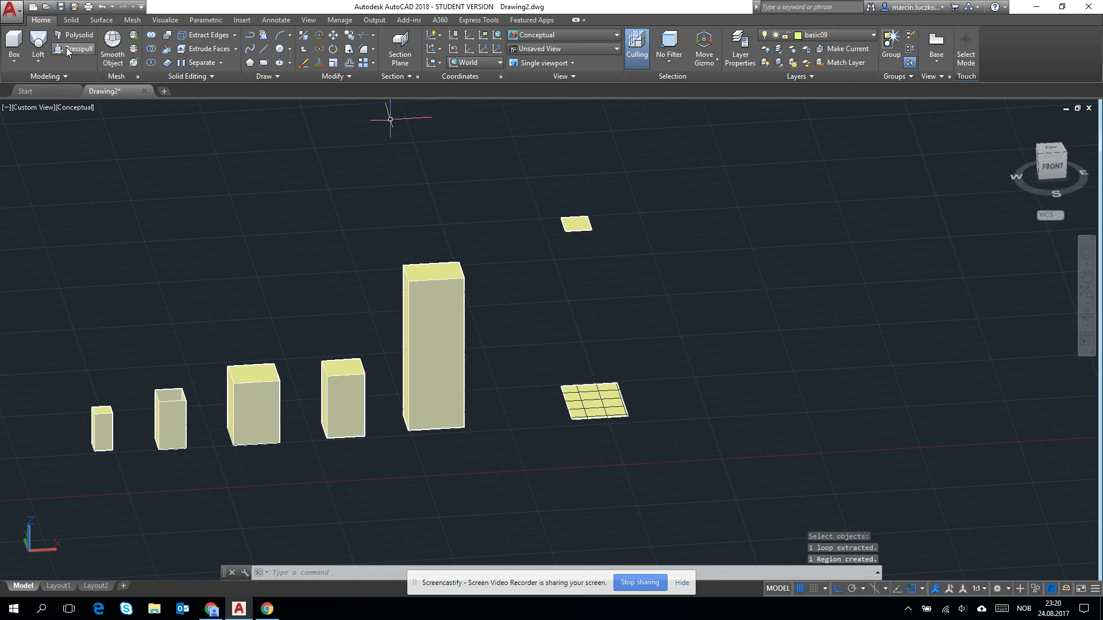
# - Loft a solid from the large lower region to the small upper region, using cross sections only
pyautogui.write('loft')
pyautogui.press('Return')
pyautogui.click(573, 414)
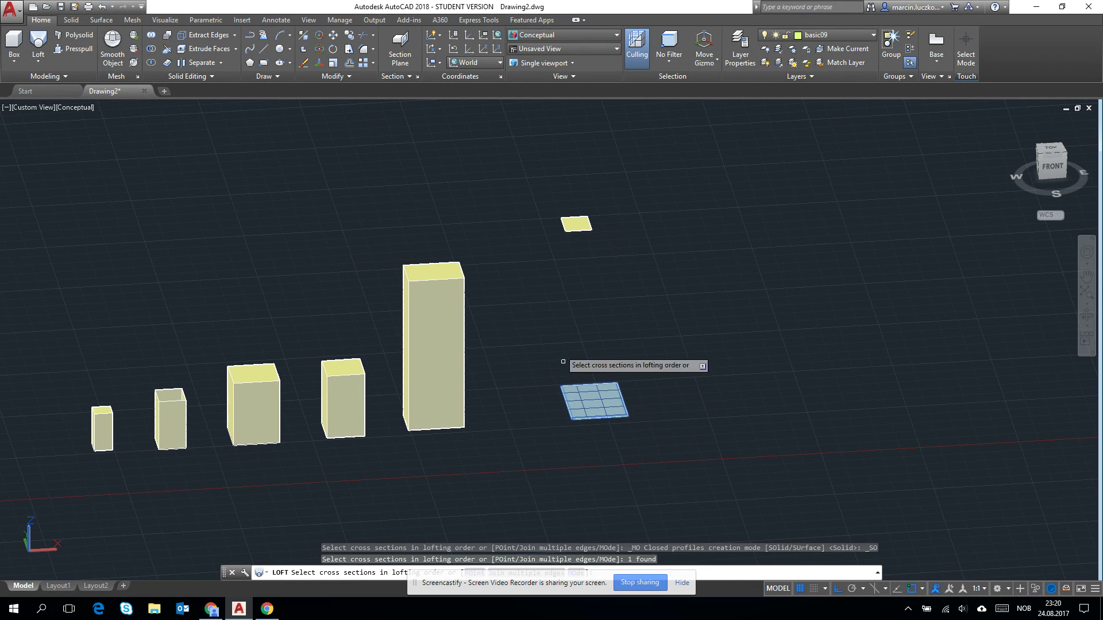
pyautogui.click(571, 229)
pyautogui.press('Return')
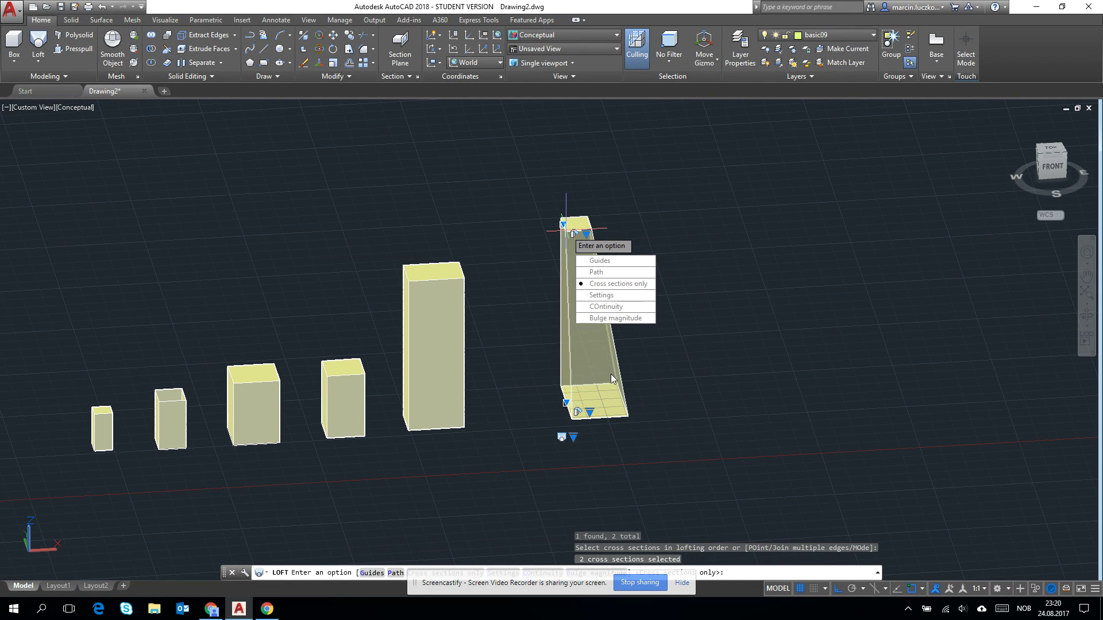
pyautogui.press('Return')
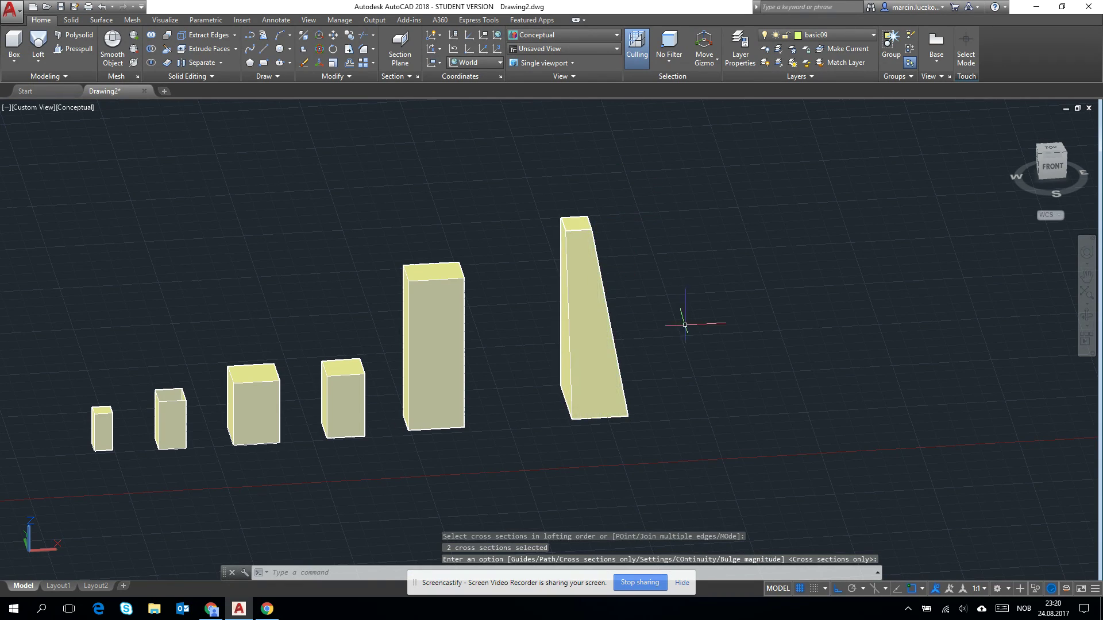
# - Draw a rectangle on the ground plane in the free space beside the tapered lofted solid
pyautogui.keyDown('shift'); pyautogui.moveTo(714, 310); pyautogui.dragTo(569, 223, button='middle'); pyautogui.keyUp('shift')
pyautogui.press('Return')
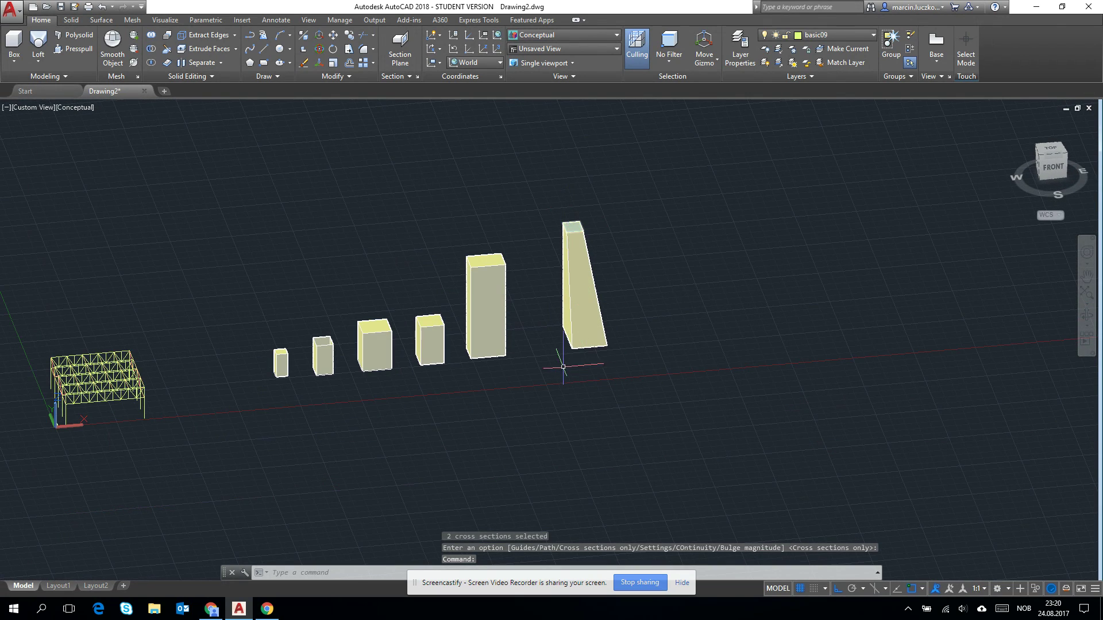
pyautogui.moveTo(579, 253); pyautogui.dragTo(232, 138, button='middle')
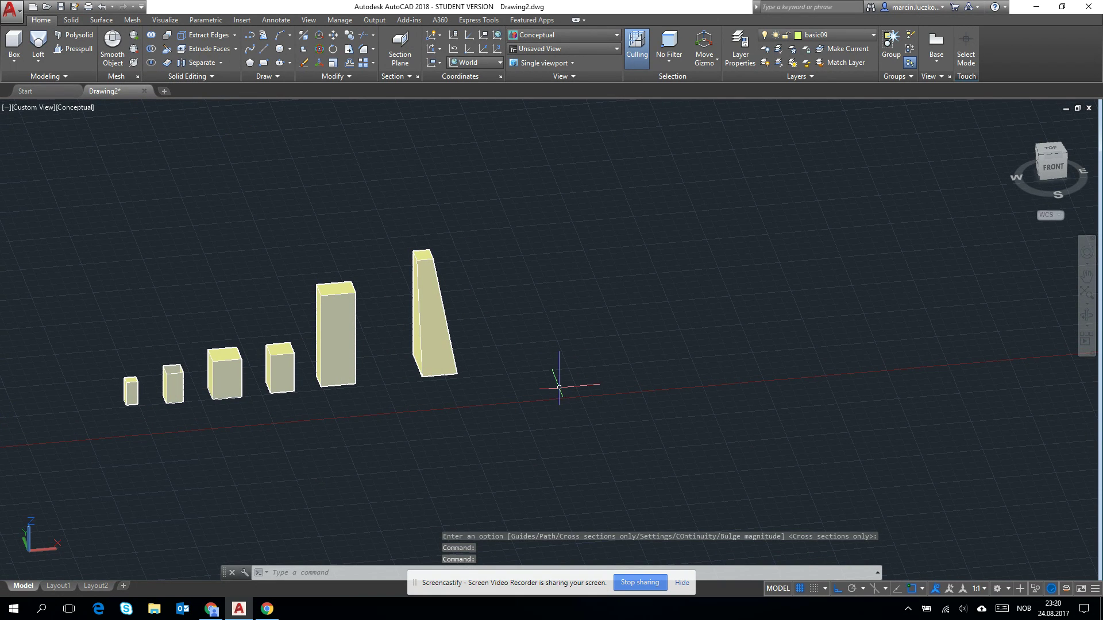
pyautogui.press('Return')
pyautogui.scroll(4, 545, 382)
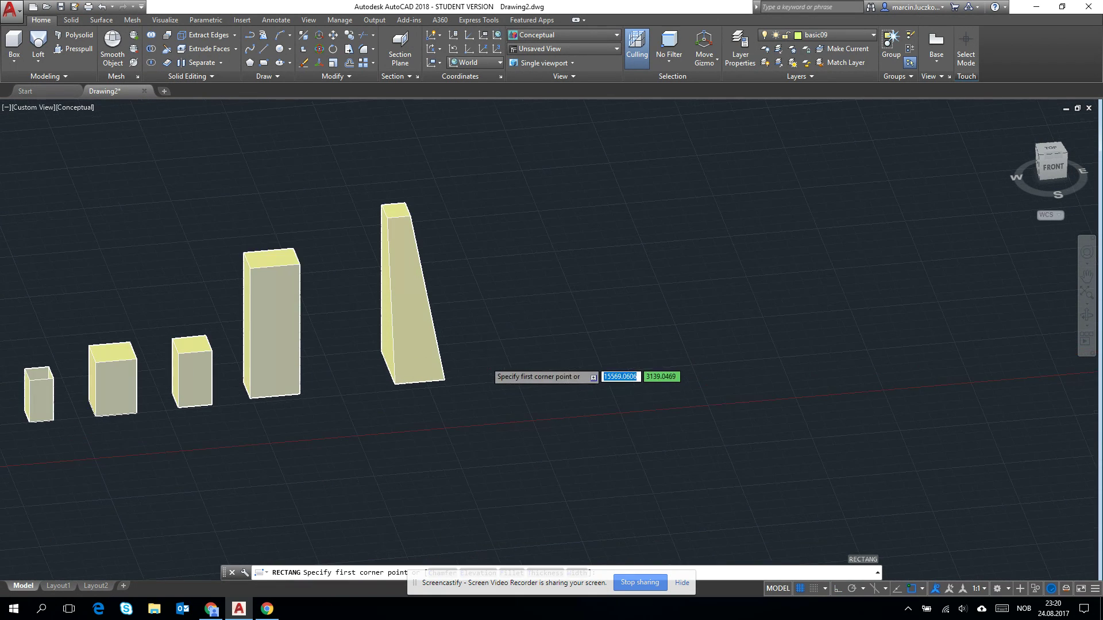
pyautogui.click(481, 393)
pyautogui.click(572, 342)
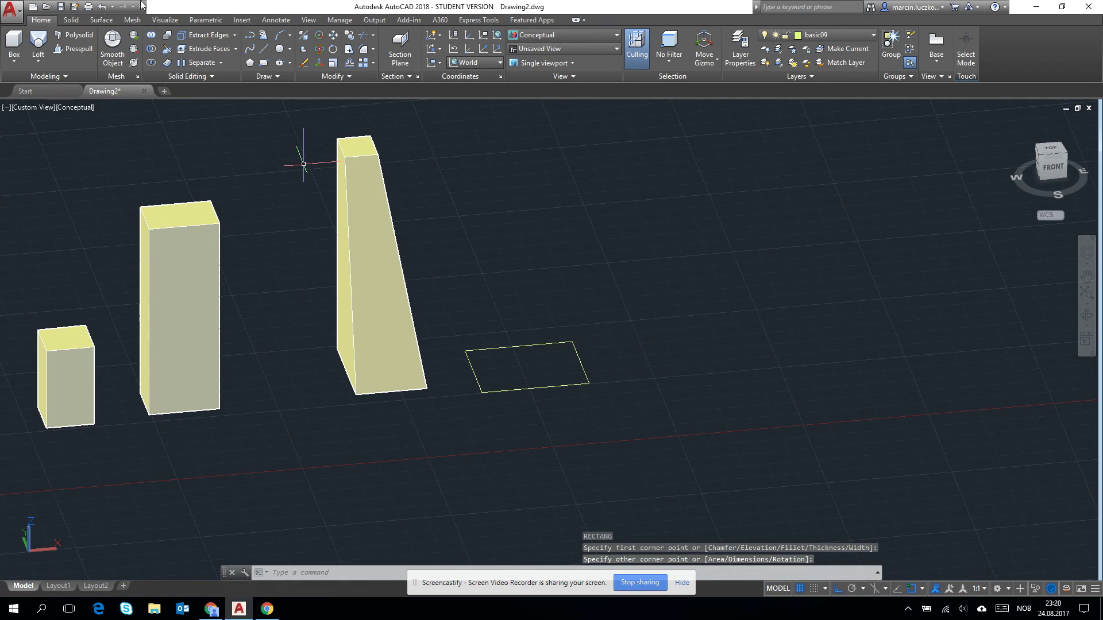
# - Convert the new rectangle beside the tapered solid into a region
pyautogui.click(271, 79)
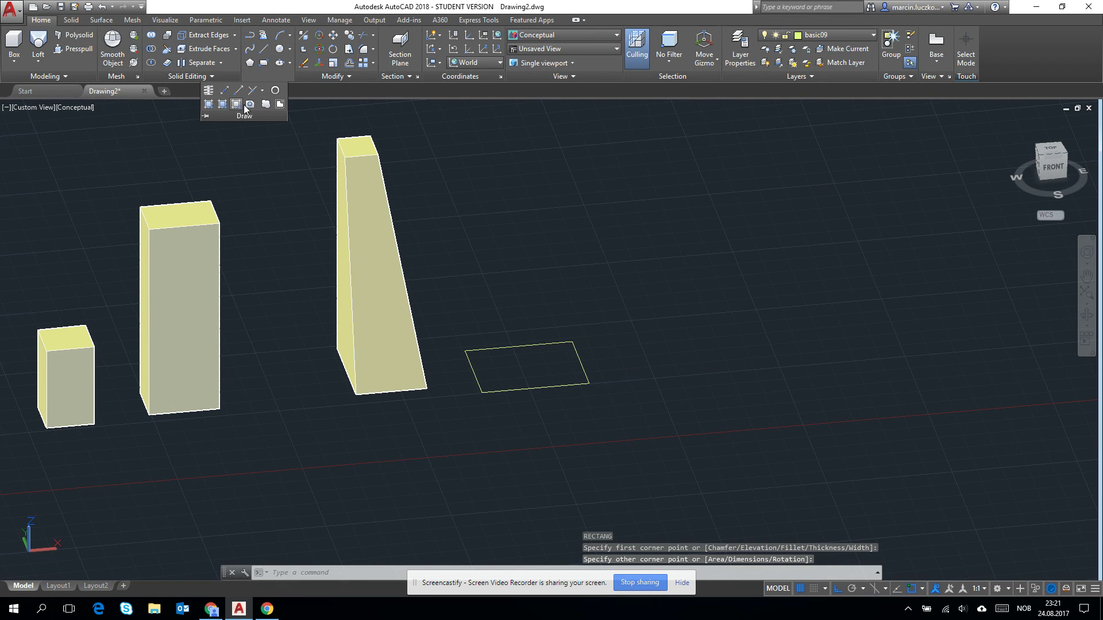
pyautogui.click(222, 103)
pyautogui.click(600, 394)
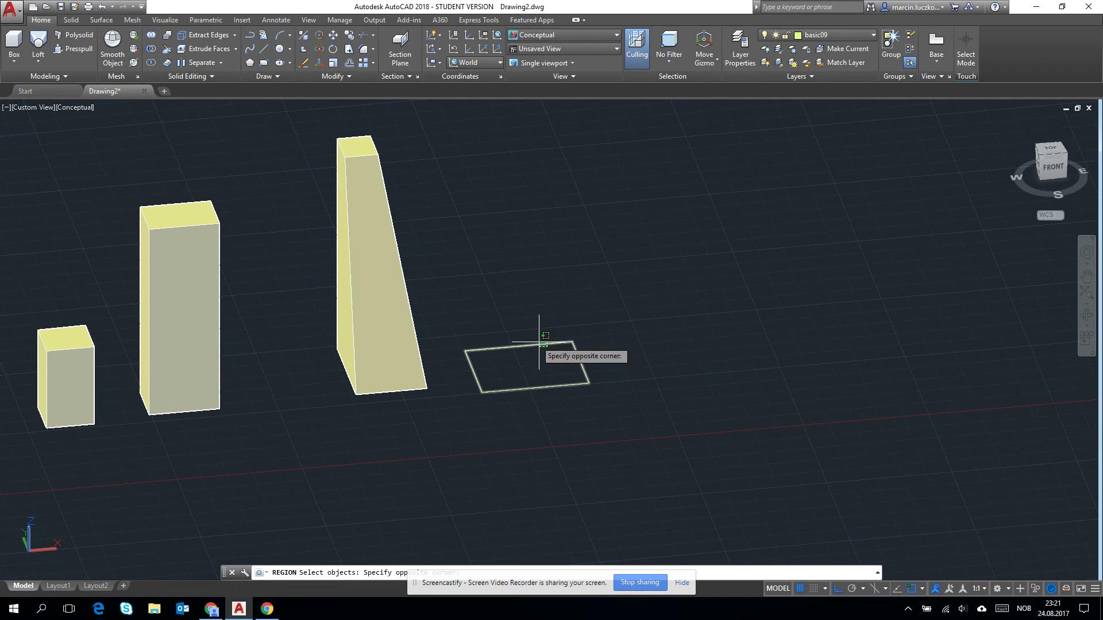
pyautogui.click(464, 322)
pyautogui.press('Return')
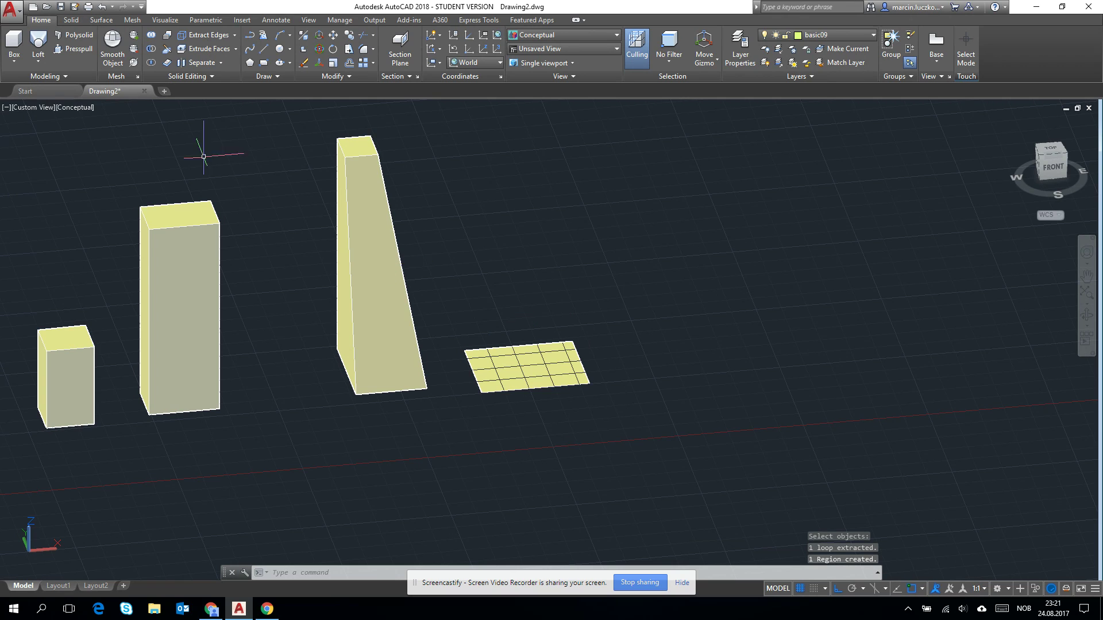
# - Draw a line along the region's far edge, from its outer corner next to the tapered solid to well beyond the opposite corner
pyautogui.click(38, 60)
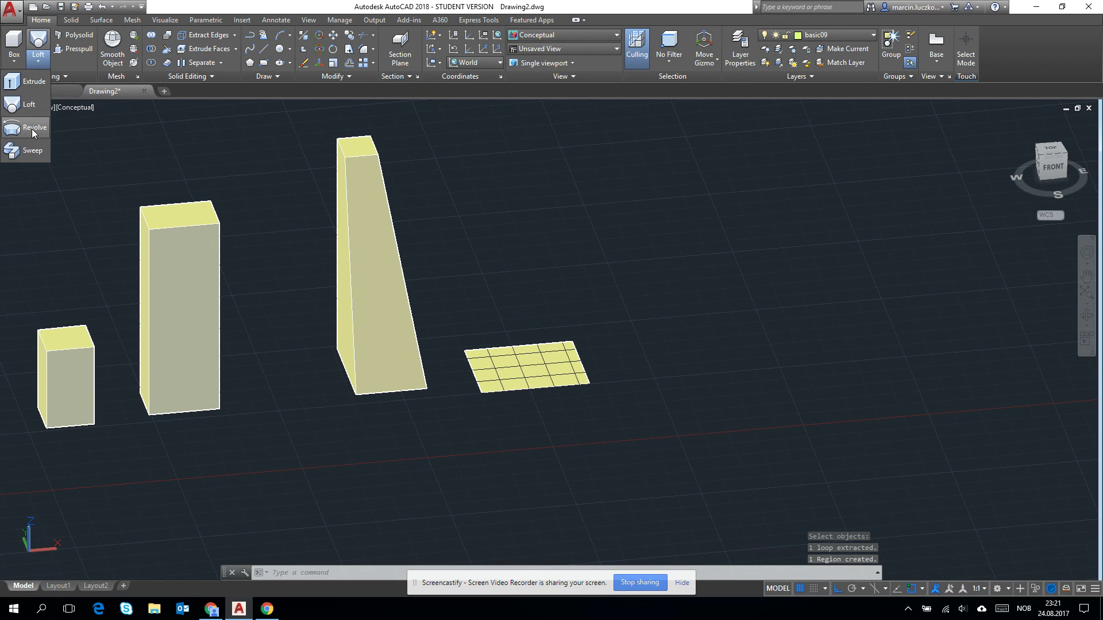
pyautogui.write('l')
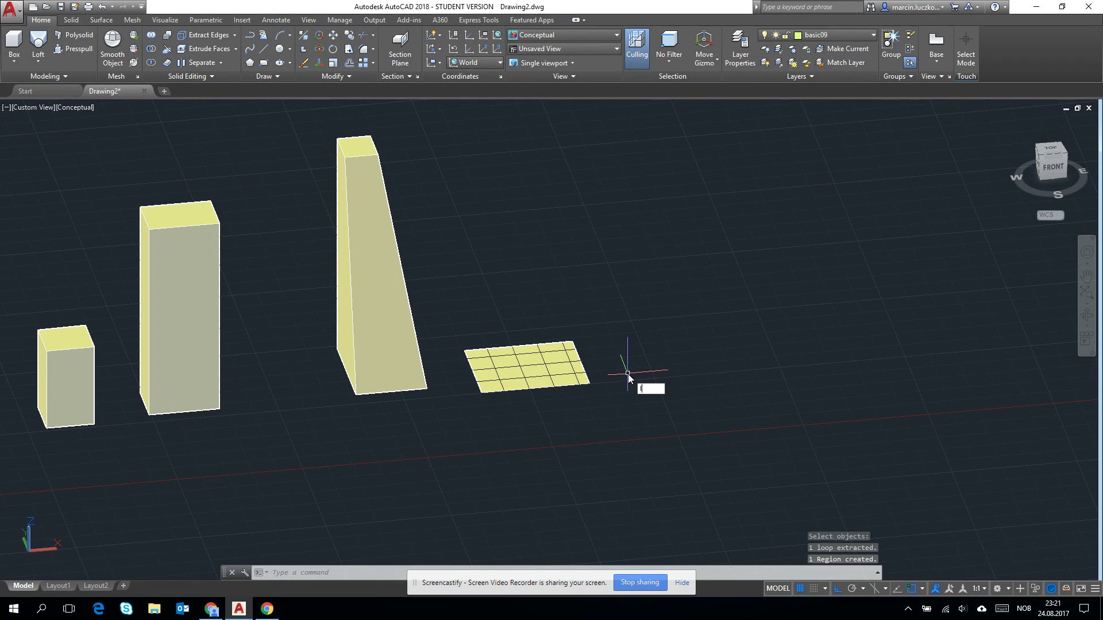
pyautogui.press('Return')
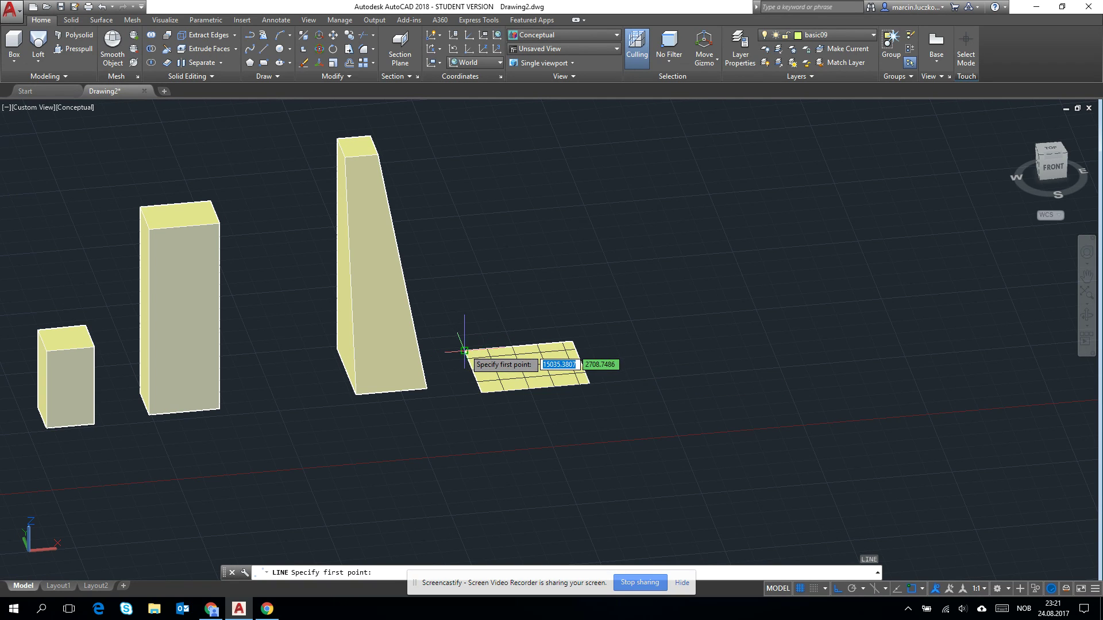
pyautogui.click(464, 351)
pyautogui.press('Escape')
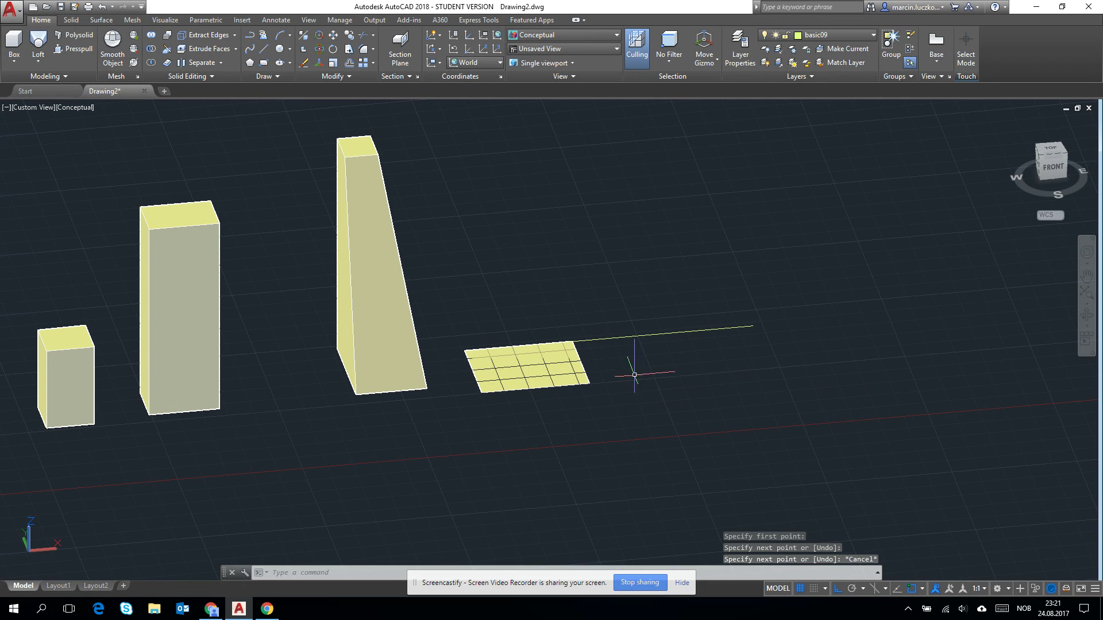
# - Revolve the region a full 360° about the line along its far edge to form a solid cylinder
pyautogui.click(38, 60)
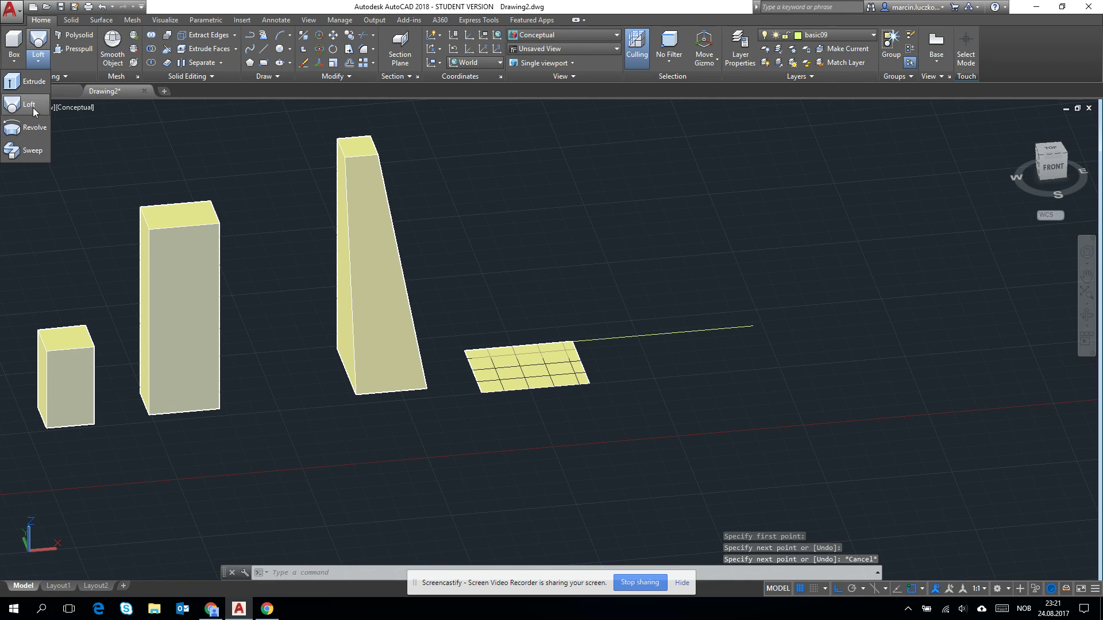
pyautogui.click(34, 128)
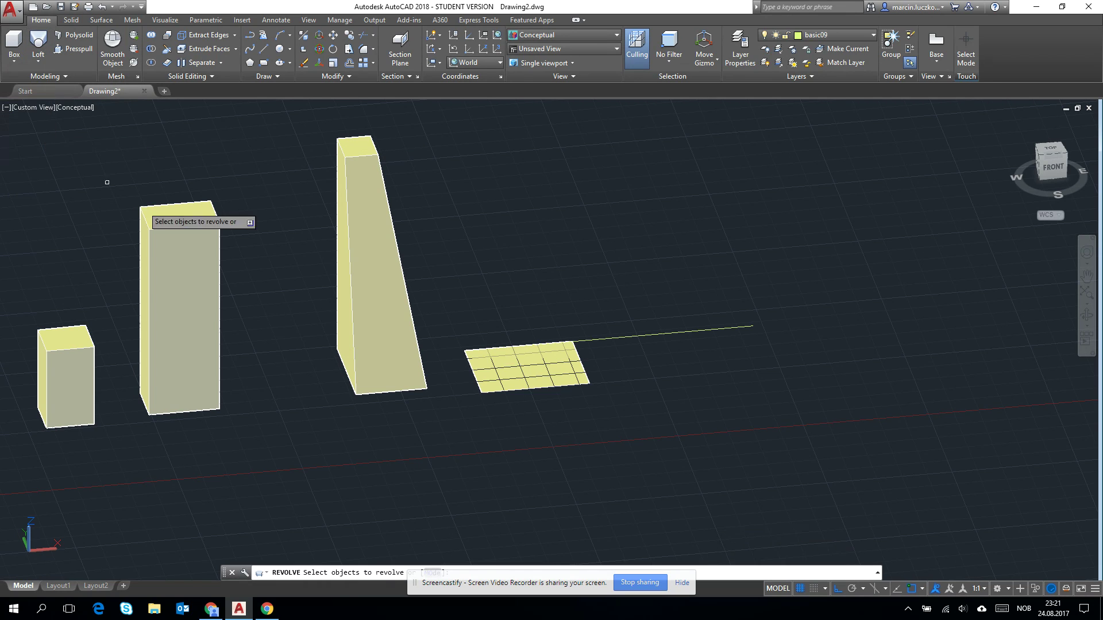
pyautogui.click(544, 361)
pyautogui.press('Return')
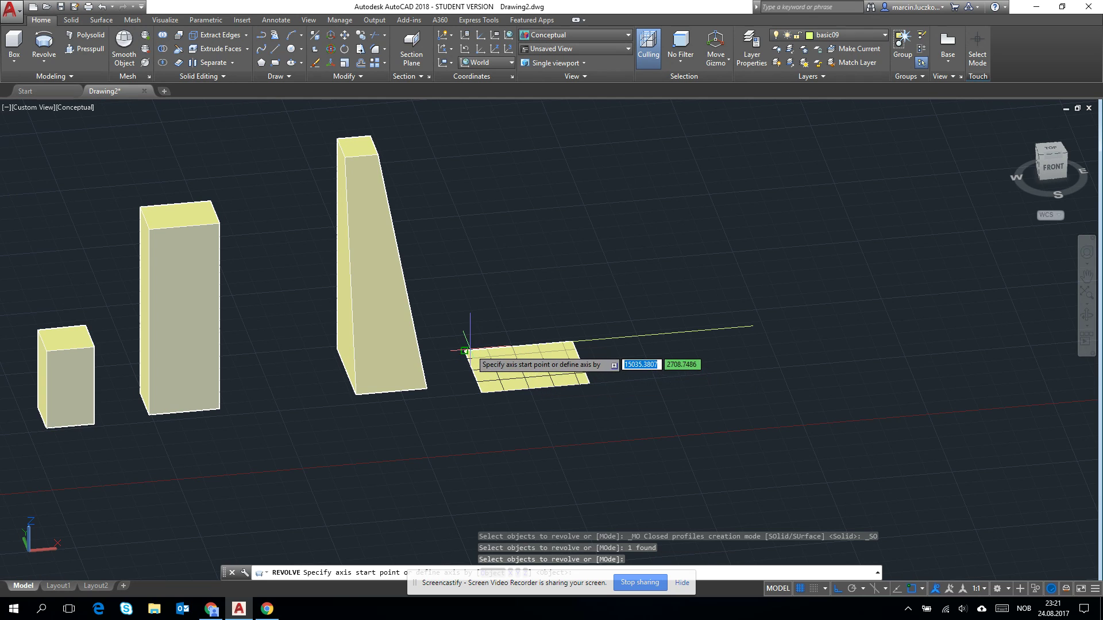
pyautogui.click(574, 342)
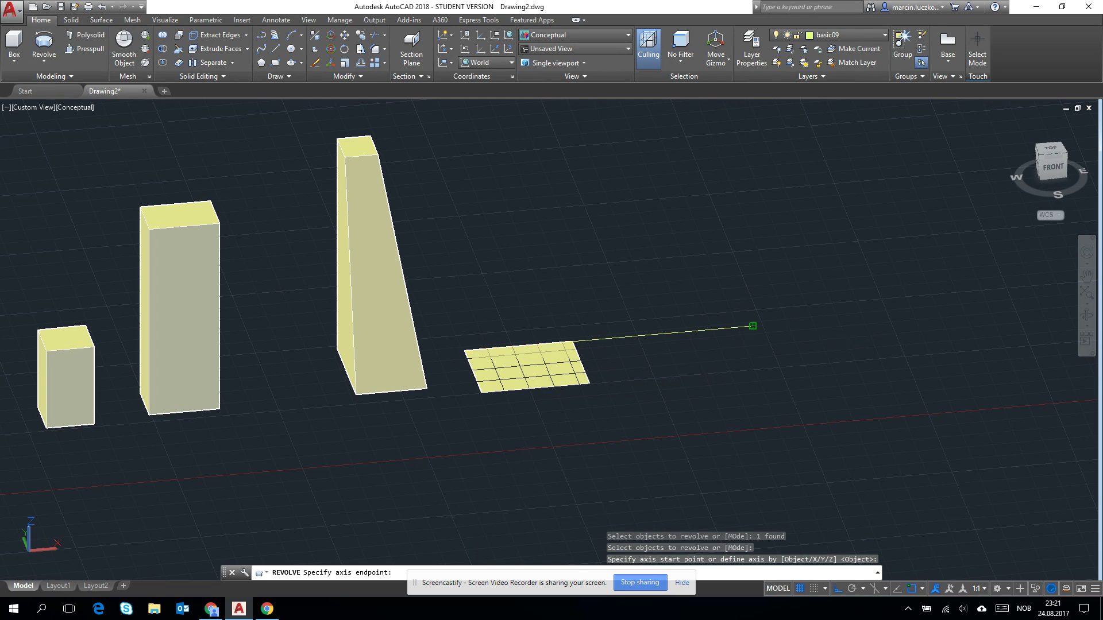
pyautogui.click(751, 323)
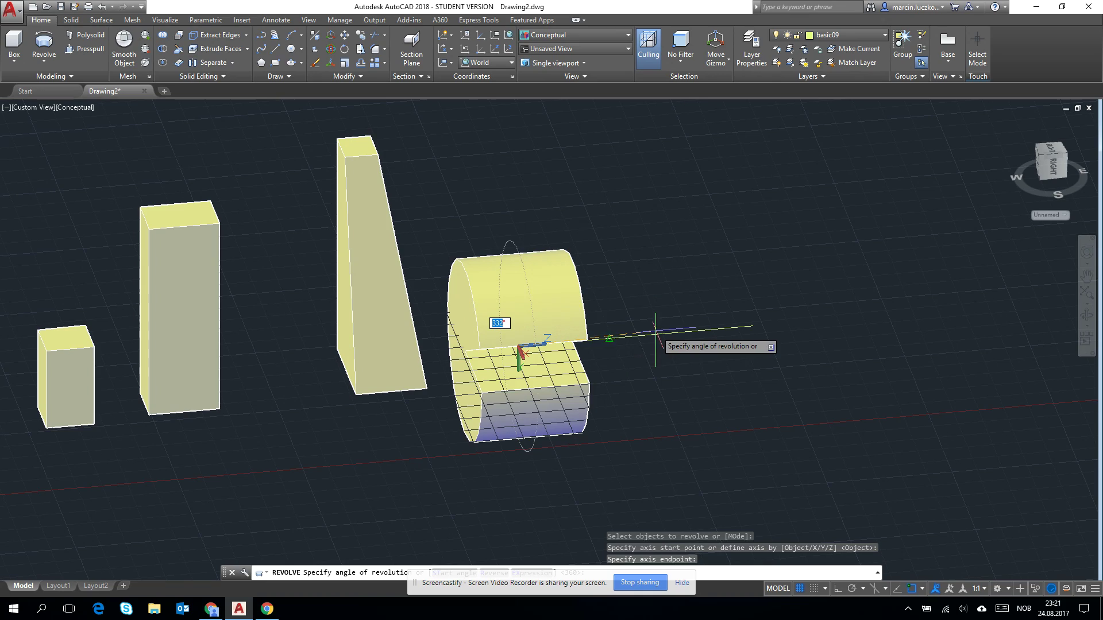
pyautogui.press('Return')
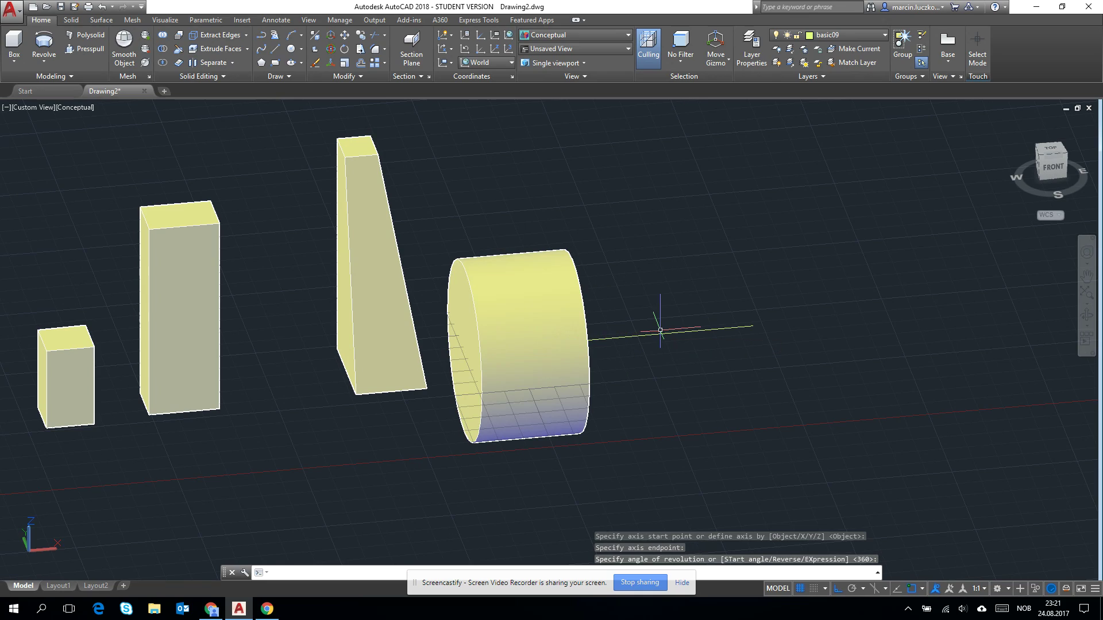
# - Examine the revolved cylinder and the row of solids from the front and from an angled view
pyautogui.keyDown('shift'); pyautogui.moveTo(657, 320); pyautogui.dragTo(580, 236, button='middle'); pyautogui.keyUp('shift')
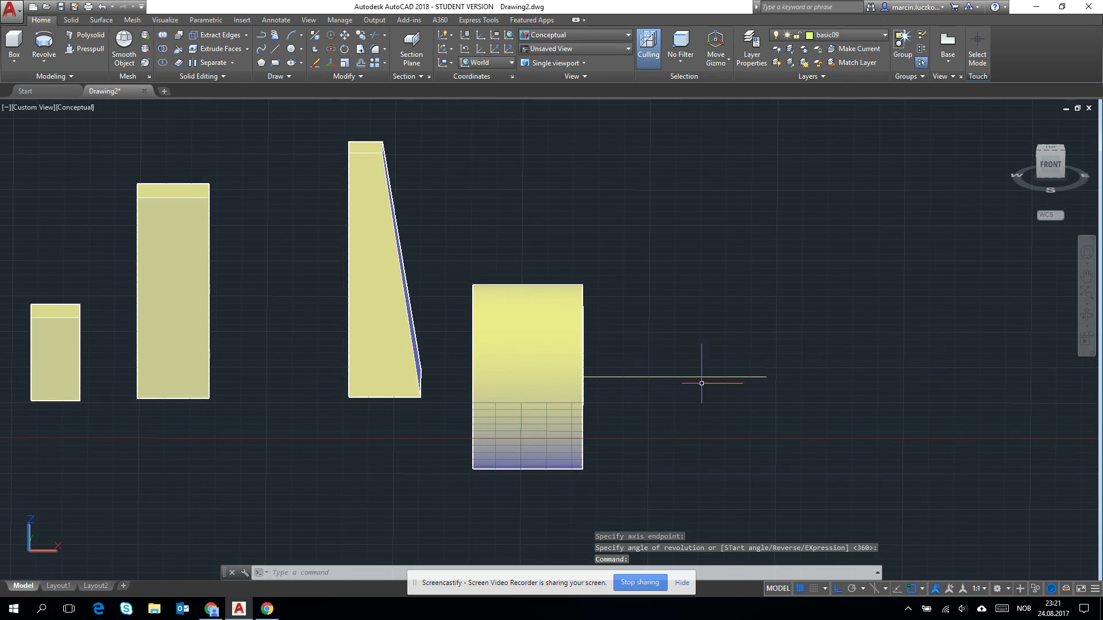
pyautogui.moveTo(525, 370); pyautogui.dragTo(614, 434, button='middle')
pyautogui.scroll(-5, 533, 384)
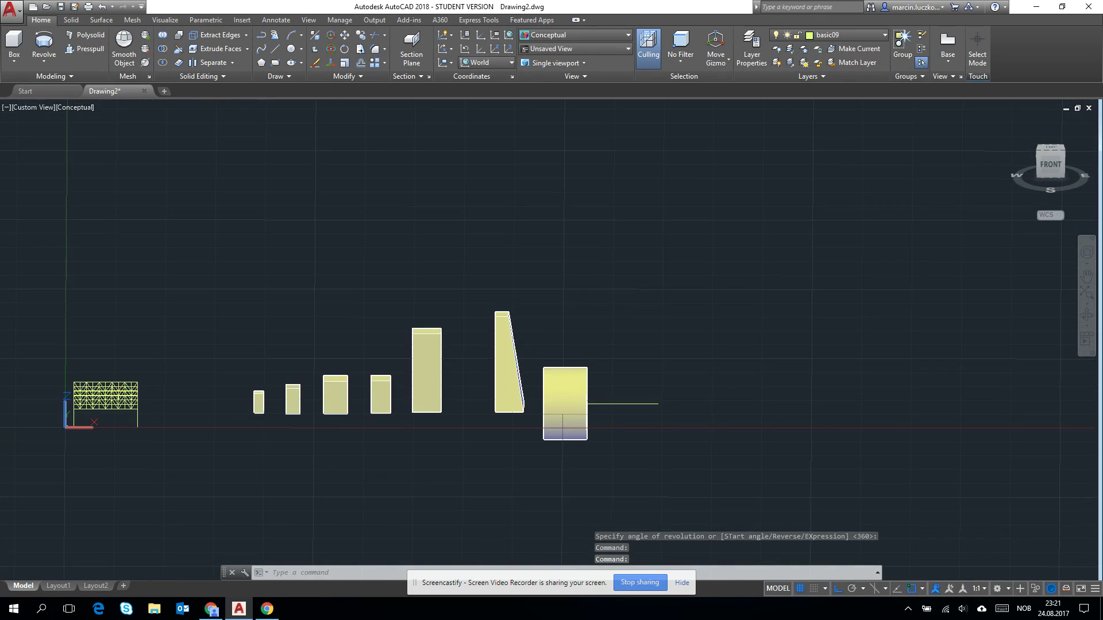
pyautogui.keyDown('shift'); pyautogui.moveTo(533, 383); pyautogui.dragTo(519, 471, button='middle'); pyautogui.keyUp('shift')
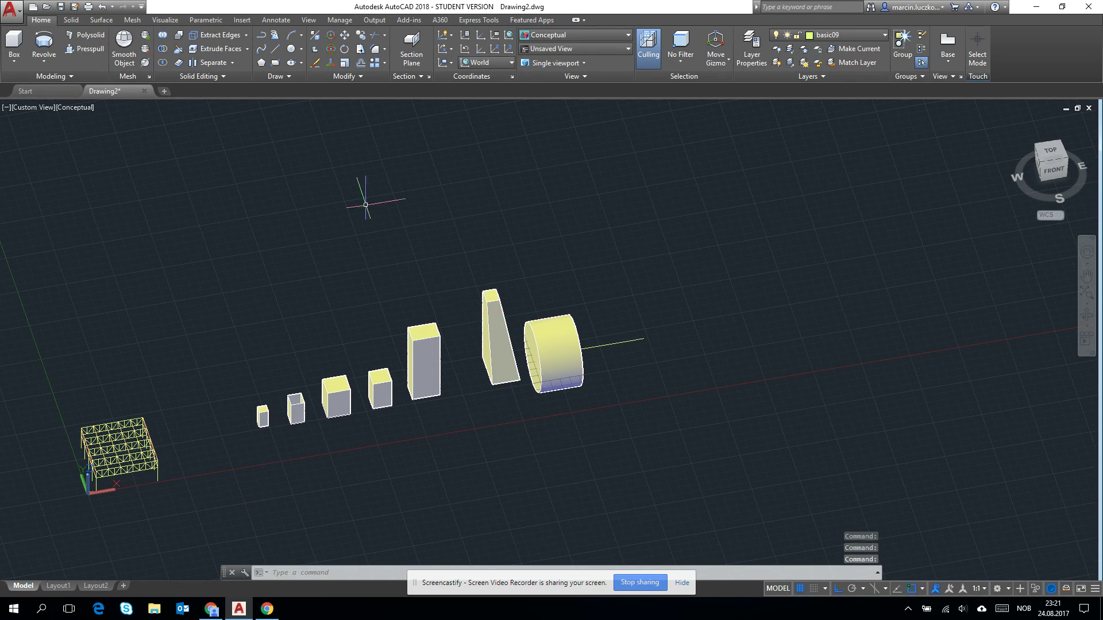
pyautogui.click(46, 64)
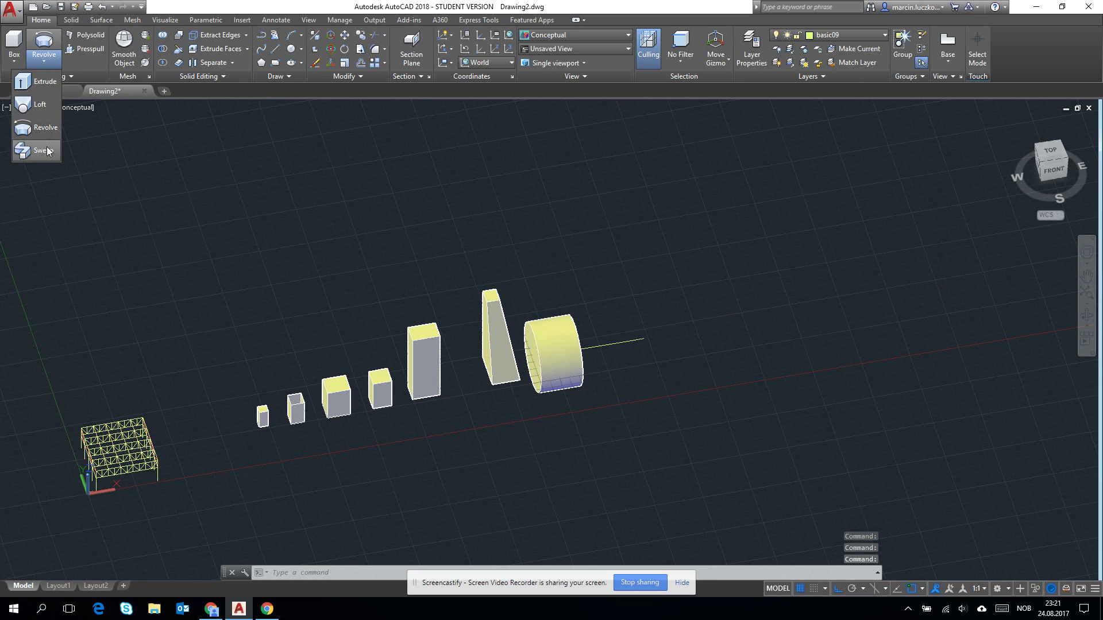
pyautogui.scroll(5, 681, 353)
pyautogui.scroll(-7, 706, 345)
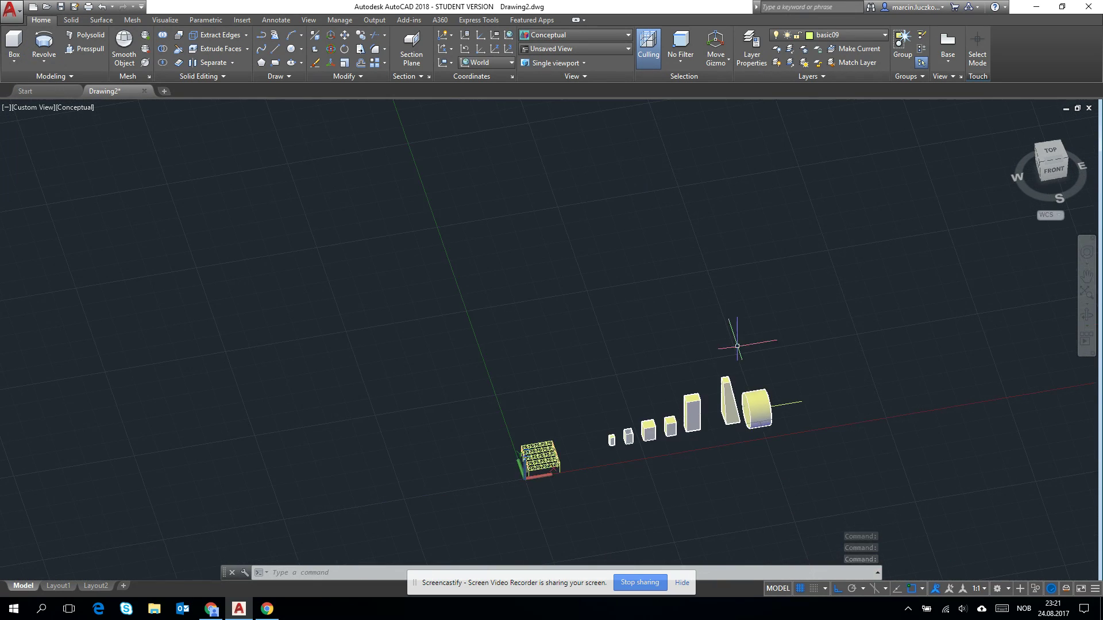
pyautogui.scroll(8, 850, 425)
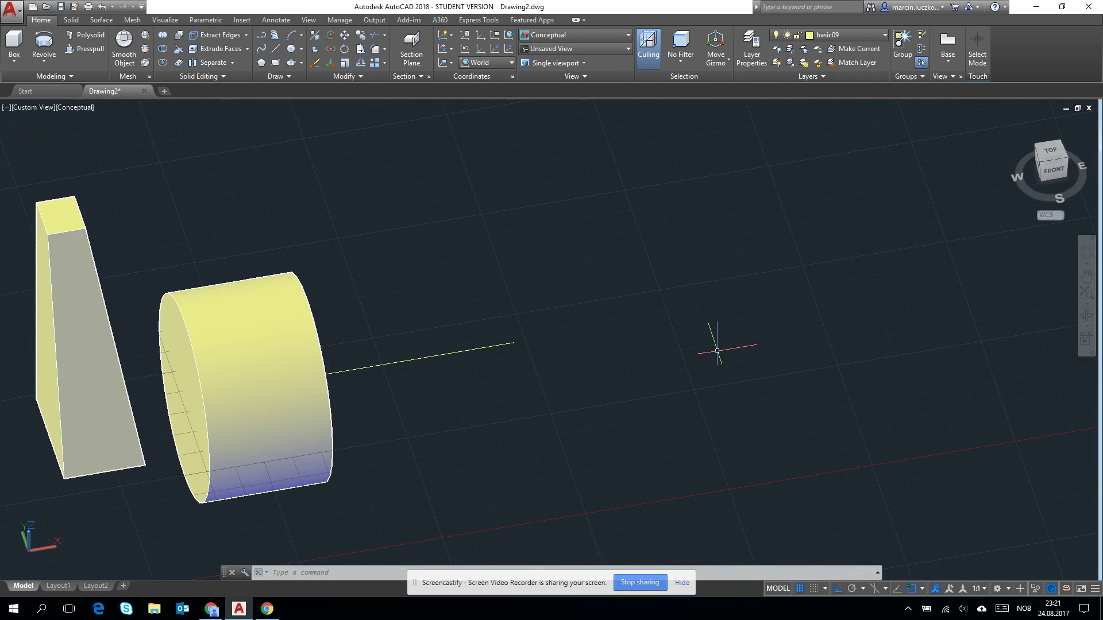
# - Draw a large rectangle on the ground plane in the free space beyond the end of the cylinder's axis line
pyautogui.write('rec')
pyautogui.press('Return')
pyautogui.scroll(2, 717, 351)
pyautogui.click(641, 261)
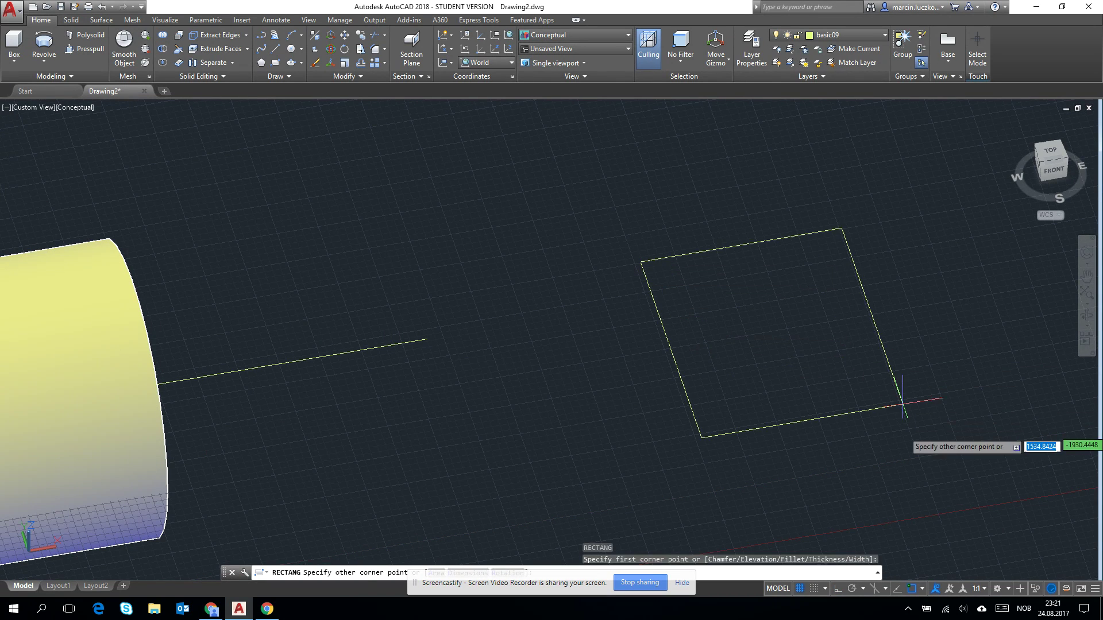
pyautogui.click(942, 432)
pyautogui.scroll(-3, 630, 254)
pyautogui.moveTo(738, 280); pyautogui.dragTo(687, 357, button='middle')
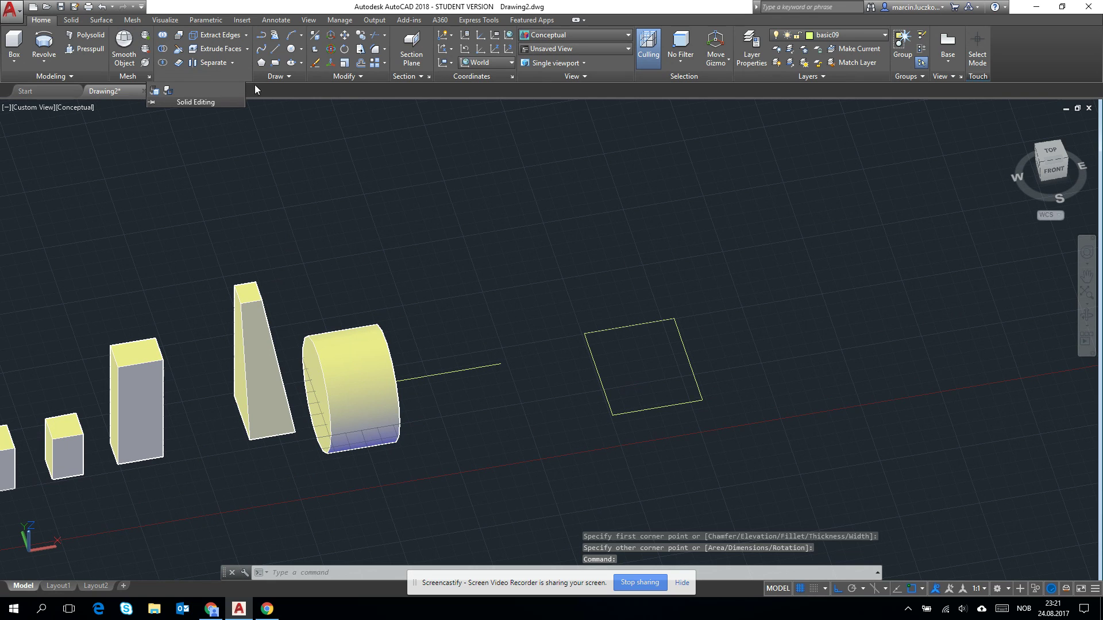
# - Convert the large rectangle beyond the cylinder into a region
pyautogui.press('Escape')
pyautogui.click(276, 76)
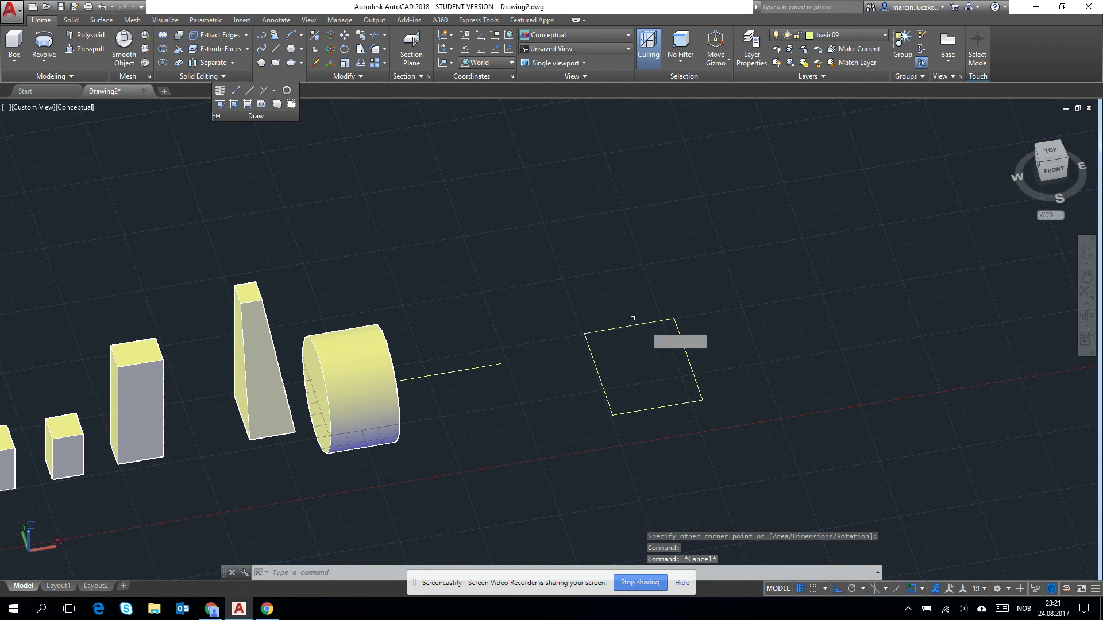
pyautogui.click(667, 322)
pyautogui.press('Return')
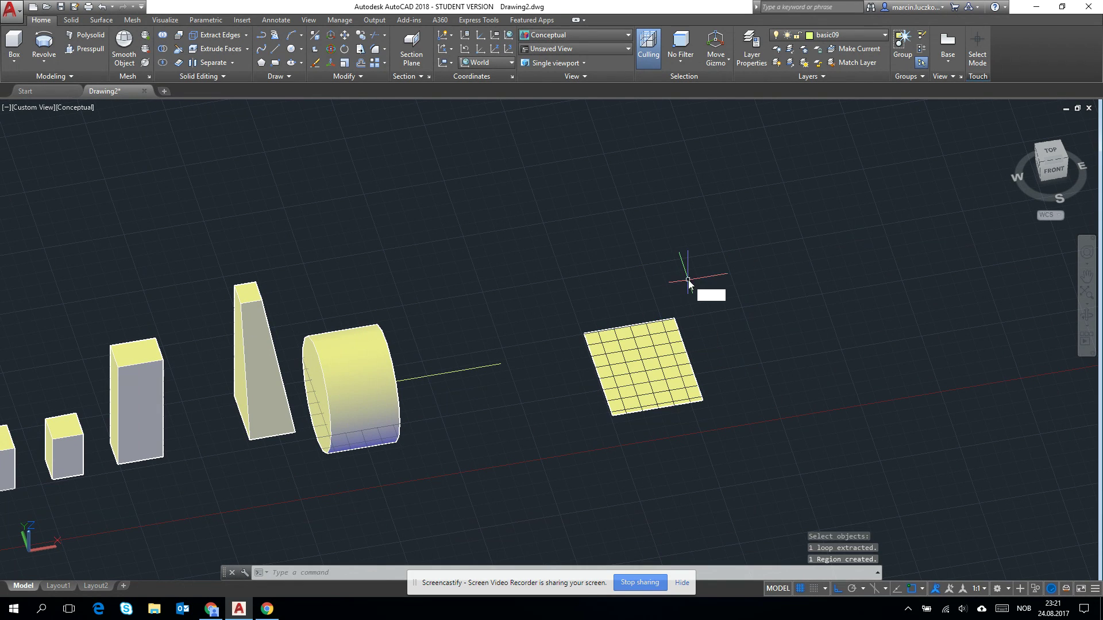
# - Draw a five-segment stepped line path rising from the region's far corner, alternating vertical and horizontal segments
pyautogui.write('l')
pyautogui.press('Return')
pyautogui.click(674, 319)
pyautogui.scroll(-4, 673, 316)
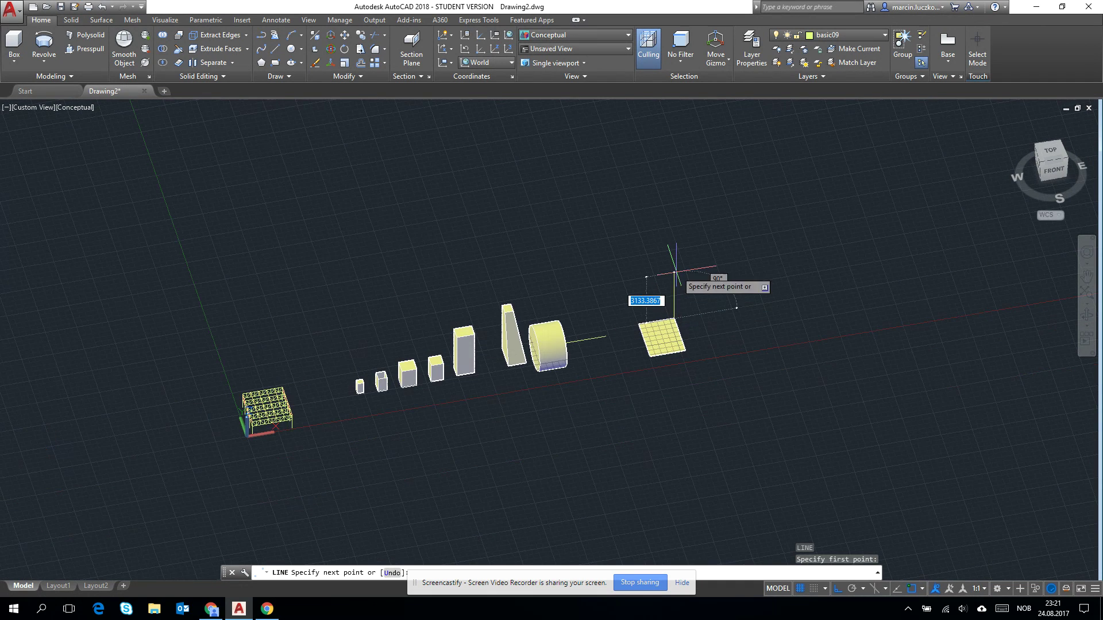
pyautogui.click(660, 261)
pyautogui.click(642, 263)
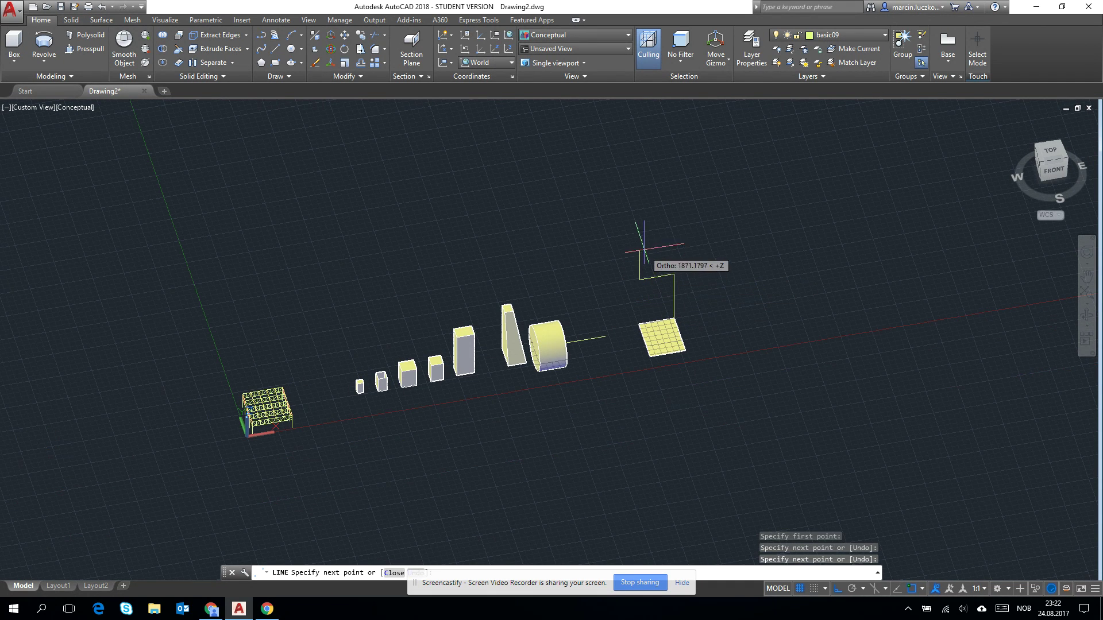
pyautogui.click(641, 248)
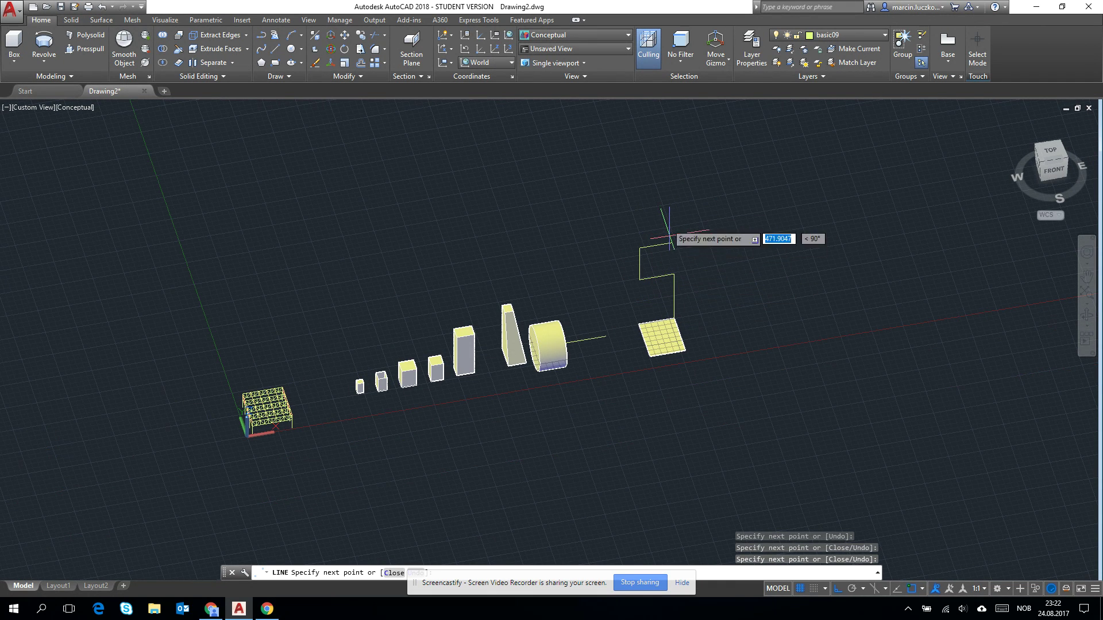
pyautogui.click(670, 239)
pyautogui.click(670, 188)
pyautogui.press('Escape')
pyautogui.scroll(2, 665, 237)
pyautogui.moveTo(630, 217); pyautogui.dragTo(597, 253, button='middle')
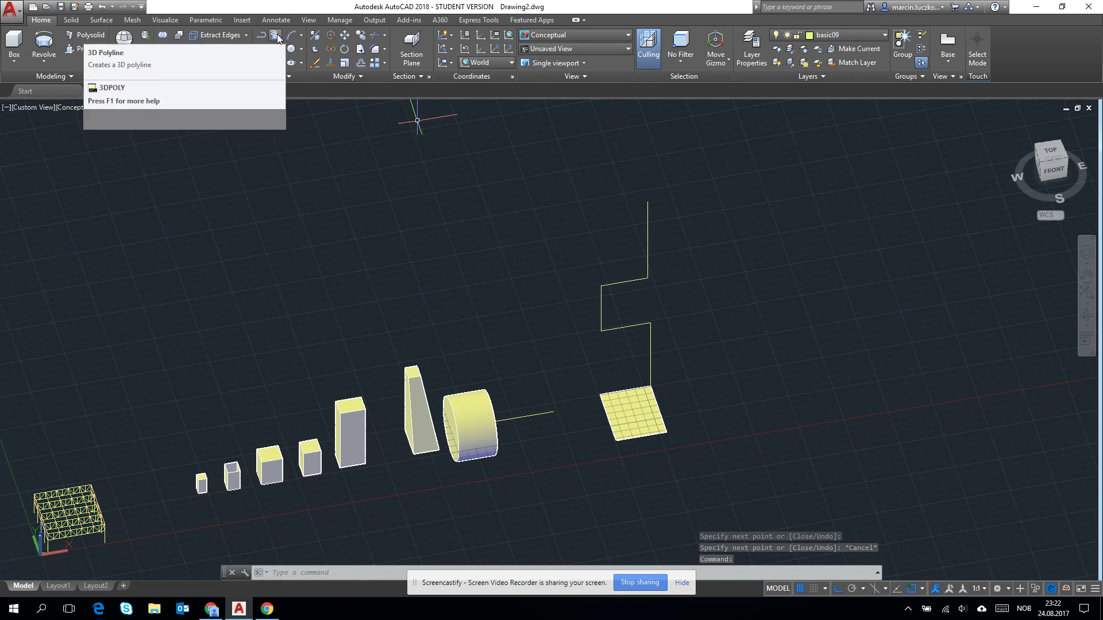
# - Draw a 3D polyline from the region's corner through the two outer bends of the stepped lines to their upper end
pyautogui.click(276, 36)
pyautogui.click(649, 385)
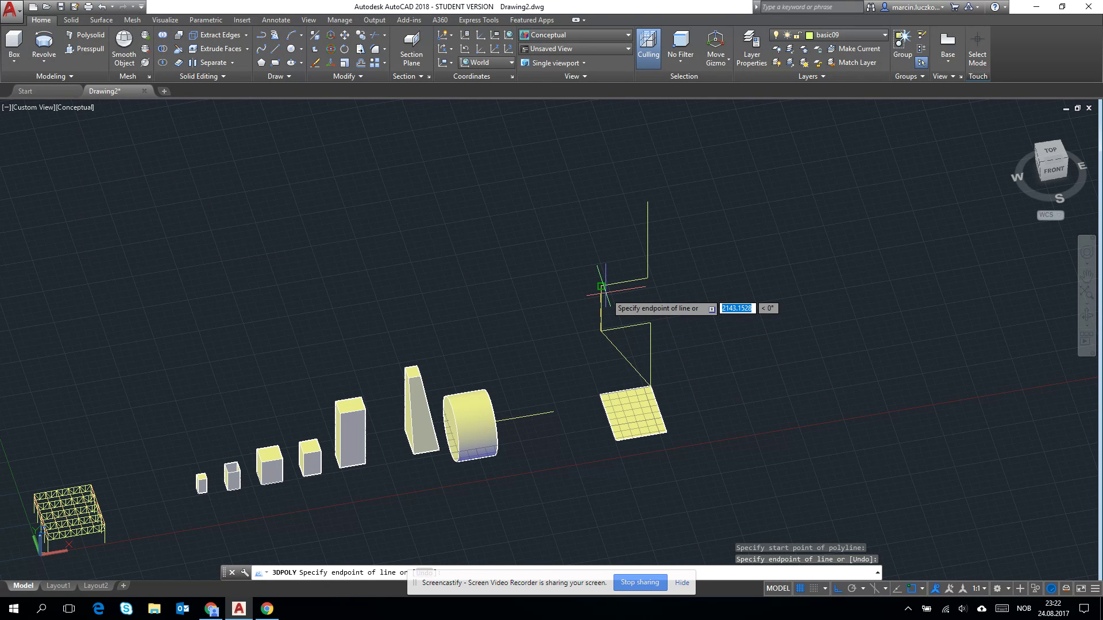
pyautogui.click(601, 332)
pyautogui.click(647, 201)
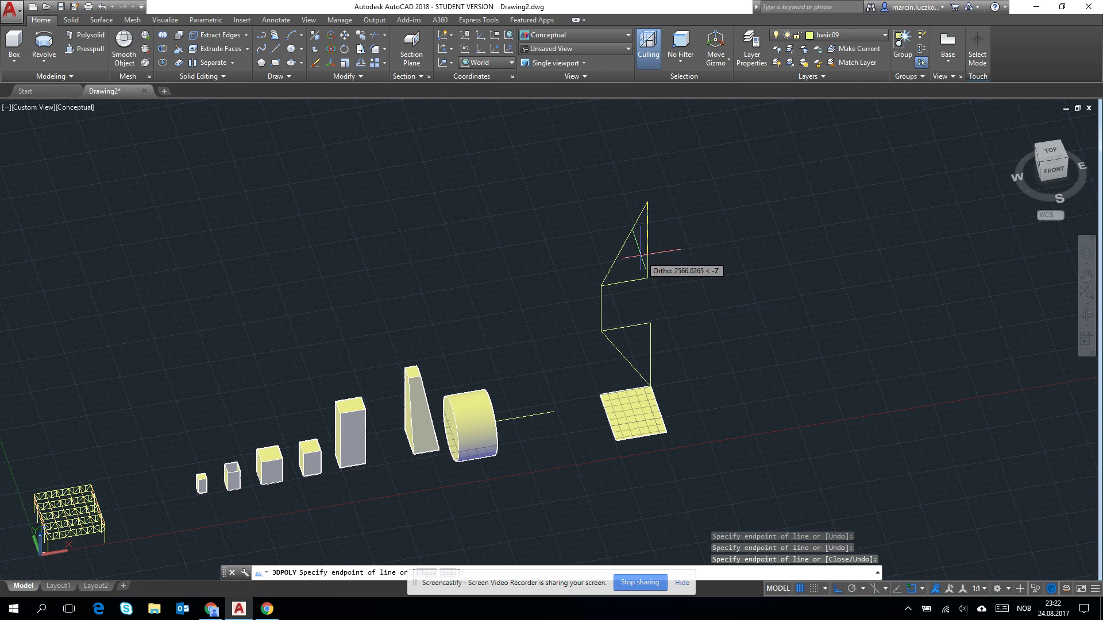
pyautogui.press('Return')
# - Delete all the stepped guide lines, keeping only the 3D polyline above the region
pyautogui.click(649, 280)
pyautogui.click(646, 273)
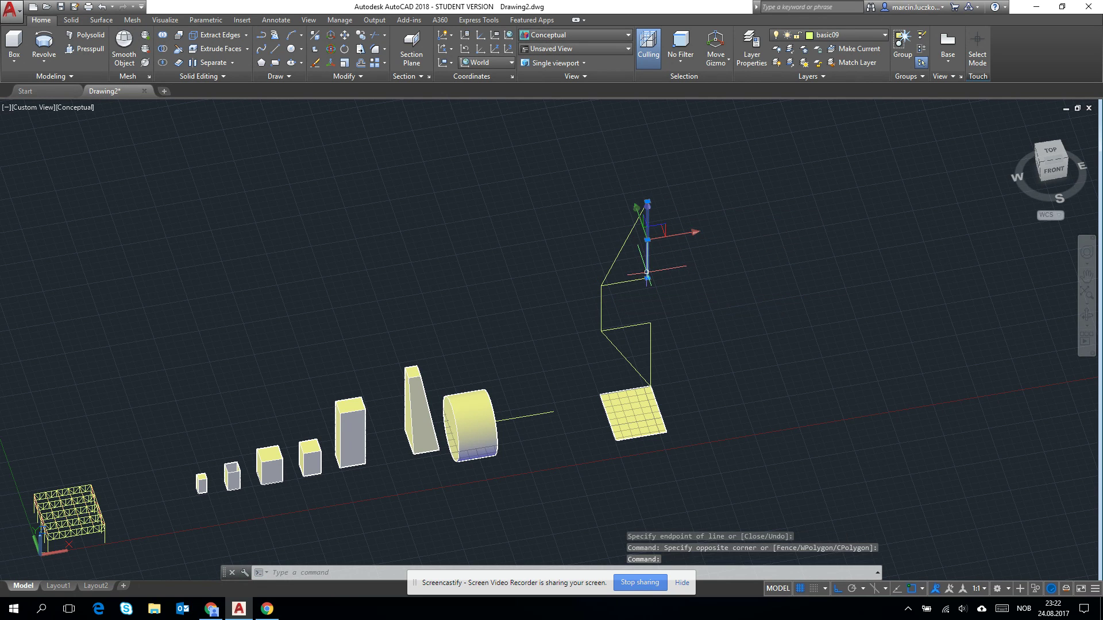
pyautogui.press('Delete')
pyautogui.click(629, 292)
pyautogui.click(586, 276)
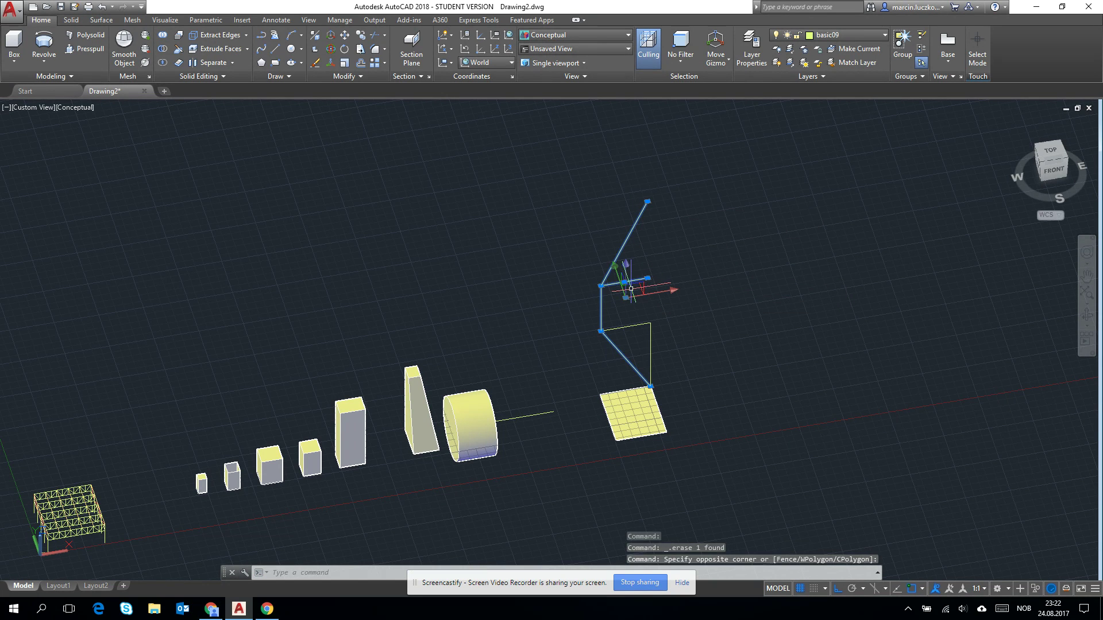
pyautogui.press('Escape')
pyautogui.click(571, 250)
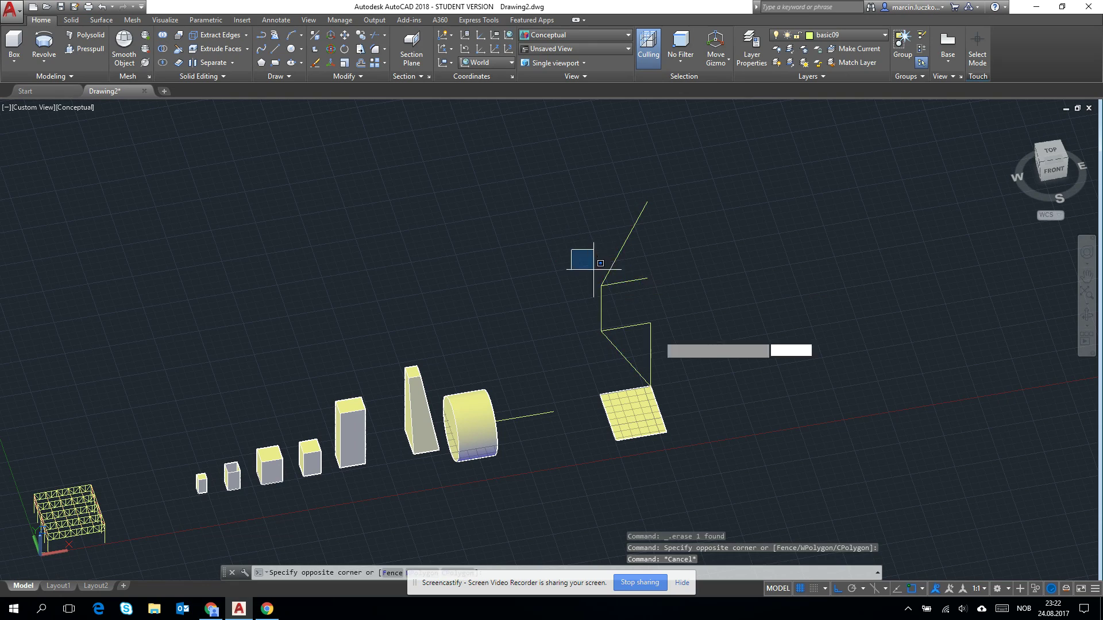
pyautogui.click(686, 393)
pyautogui.press('Delete')
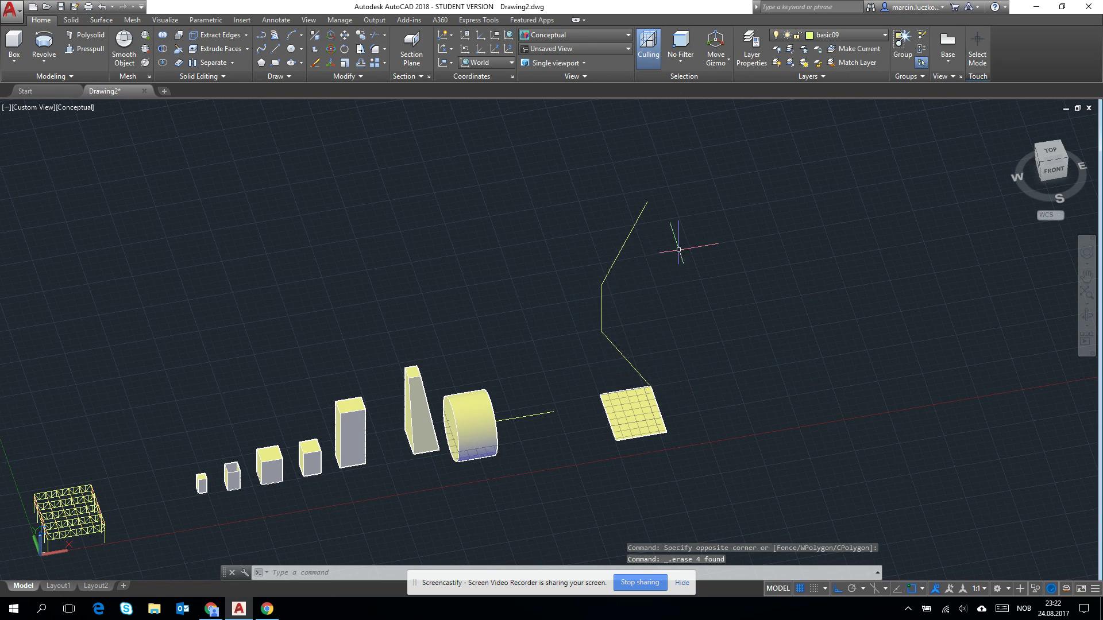
pyautogui.keyDown('shift'); pyautogui.moveTo(645, 394); pyautogui.dragTo(620, 339, button='middle'); pyautogui.keyUp('shift')
pyautogui.click(611, 341)
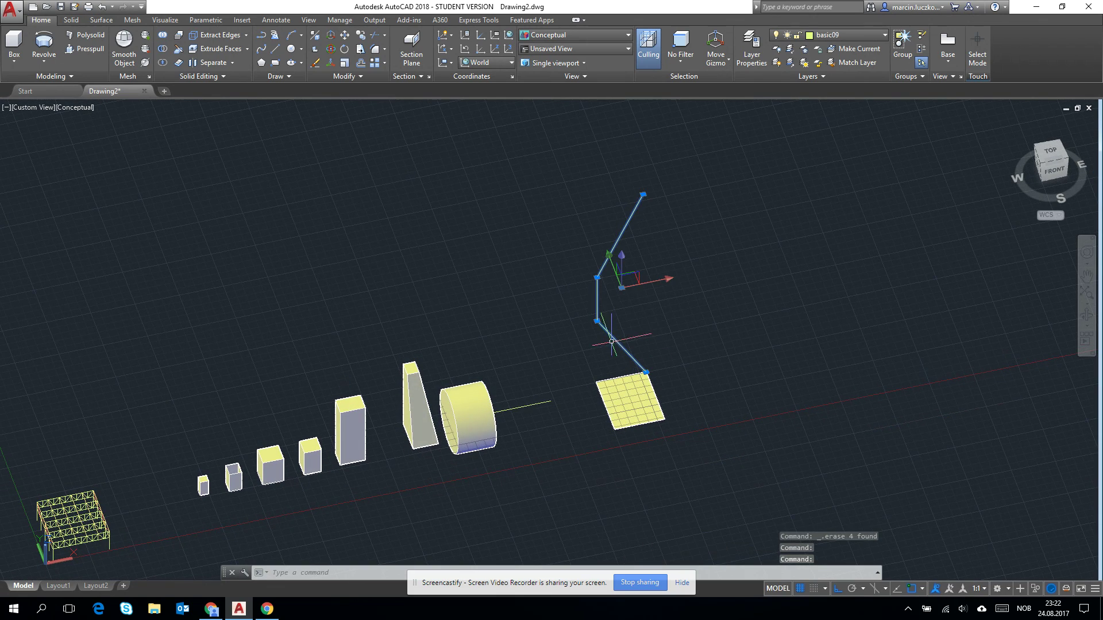
pyautogui.press('Escape')
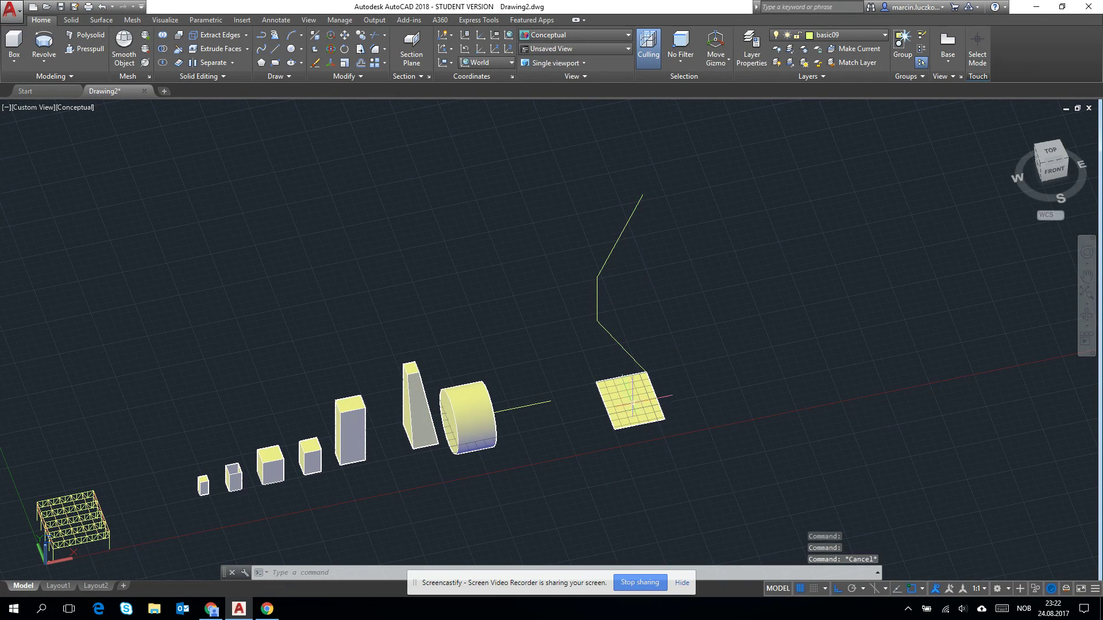
pyautogui.click(44, 62)
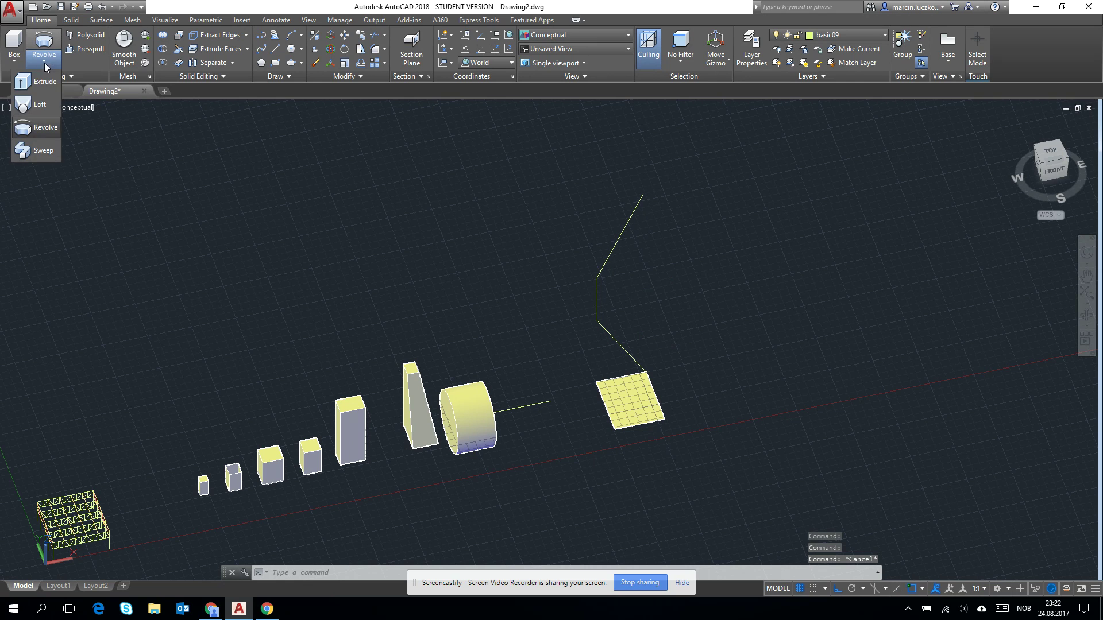
pyautogui.click(43, 151)
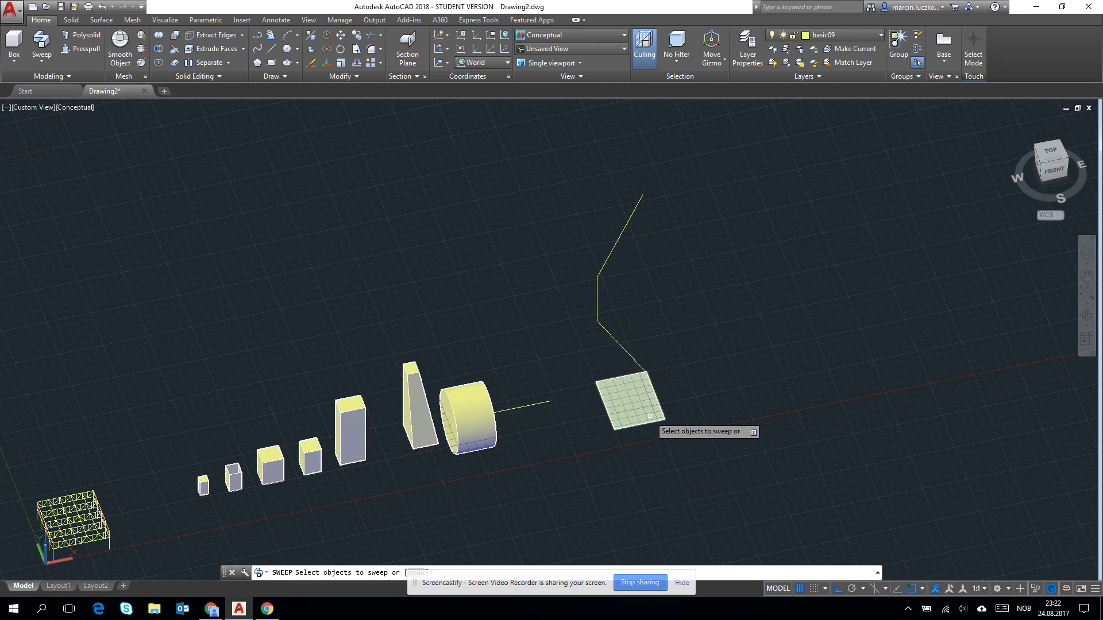
pyautogui.click(632, 405)
pyautogui.press('Return')
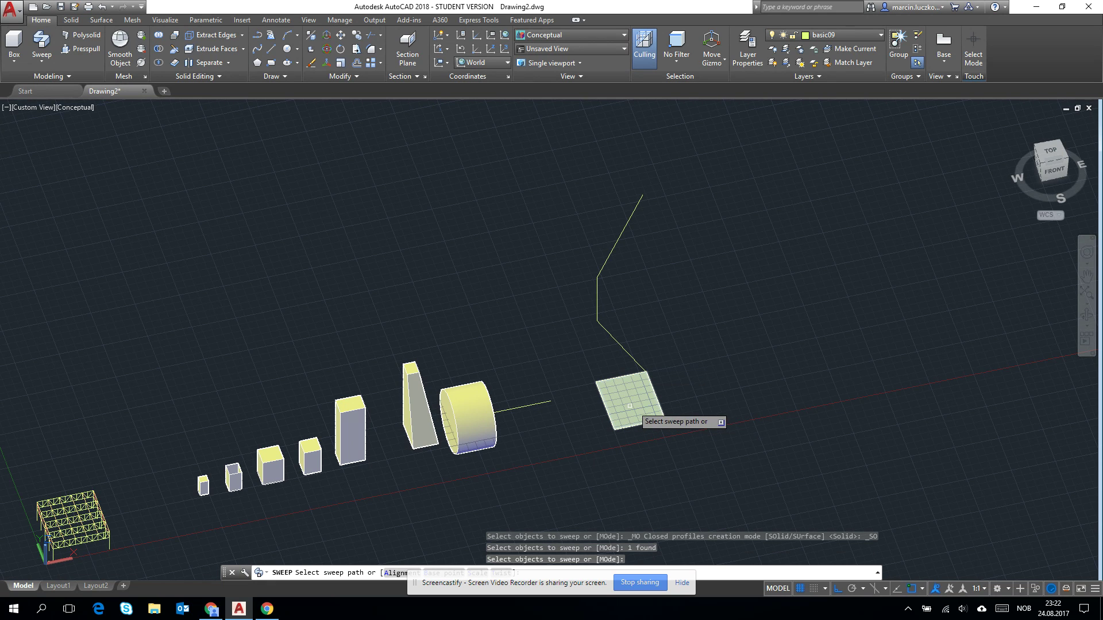
pyautogui.press('Escape')
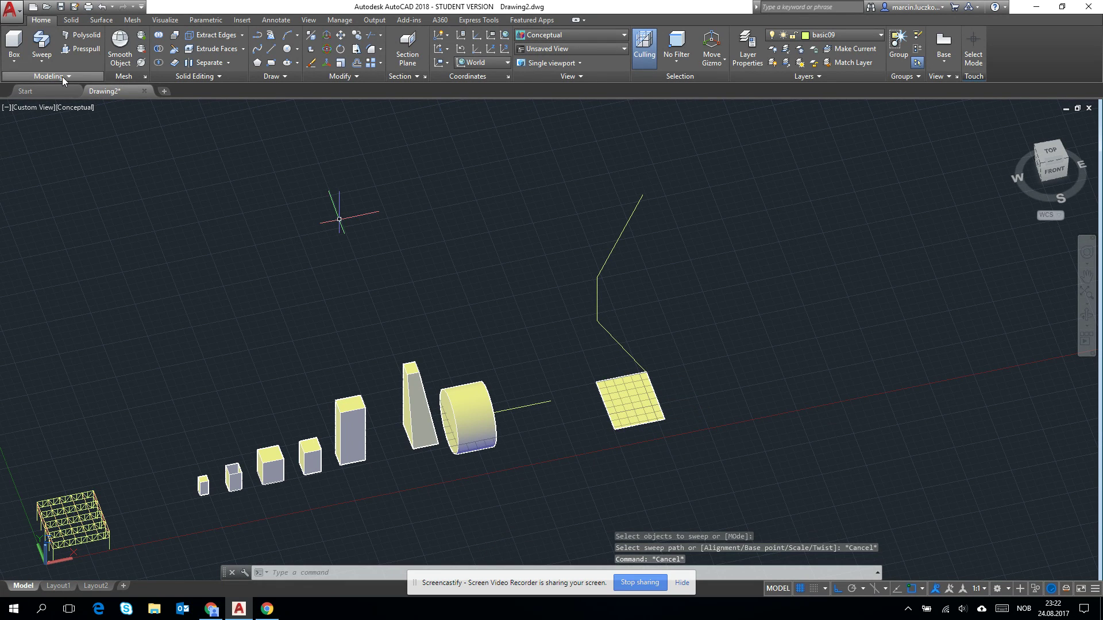
# - Sweep the large rectangular region along the 3D polyline to form a bent solid
pyautogui.click(46, 50)
pyautogui.click(632, 409)
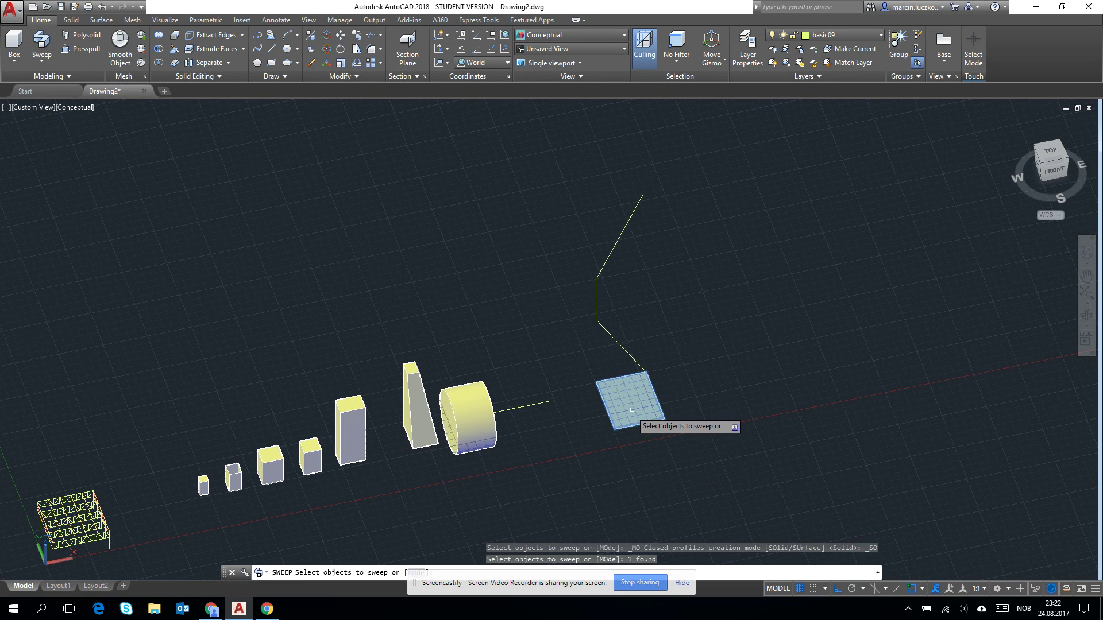
pyautogui.press('Return')
pyautogui.click(622, 349)
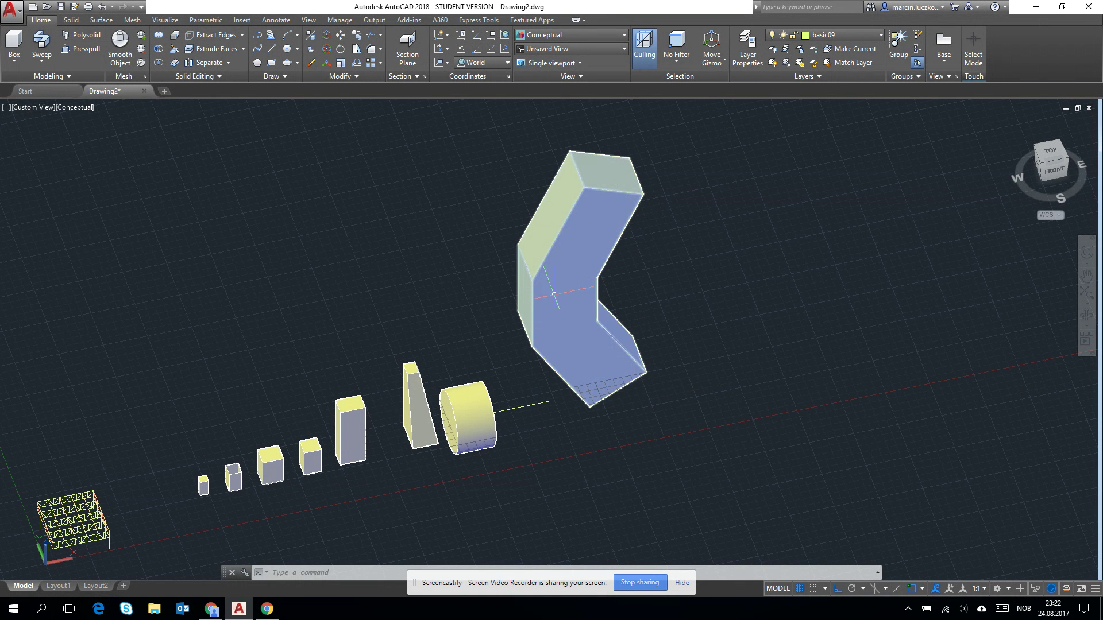
pyautogui.scroll(-3, 561, 303)
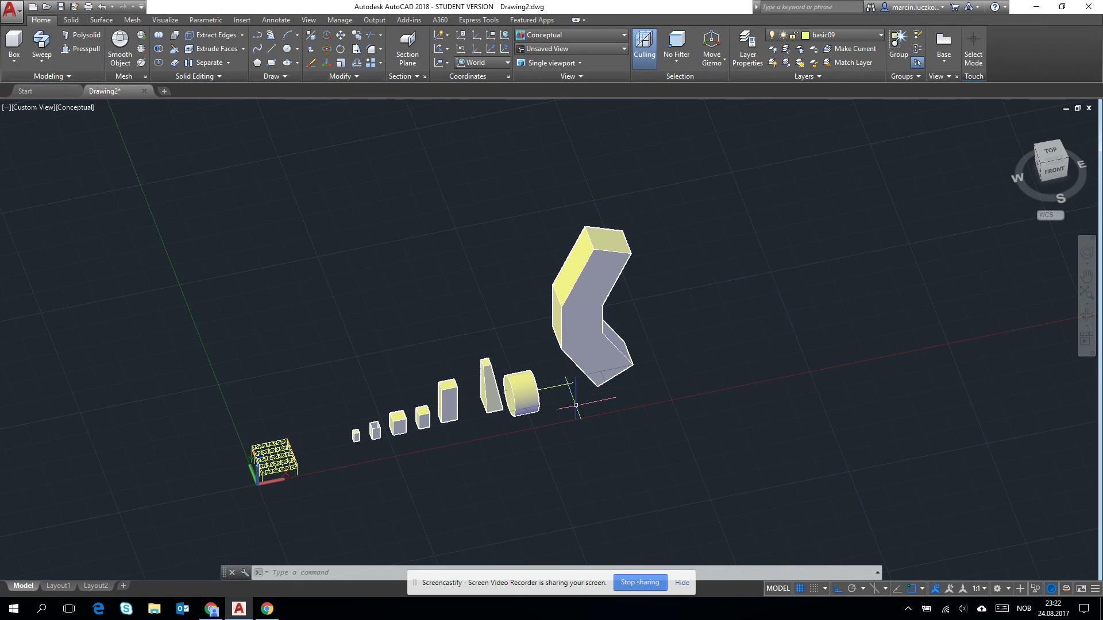